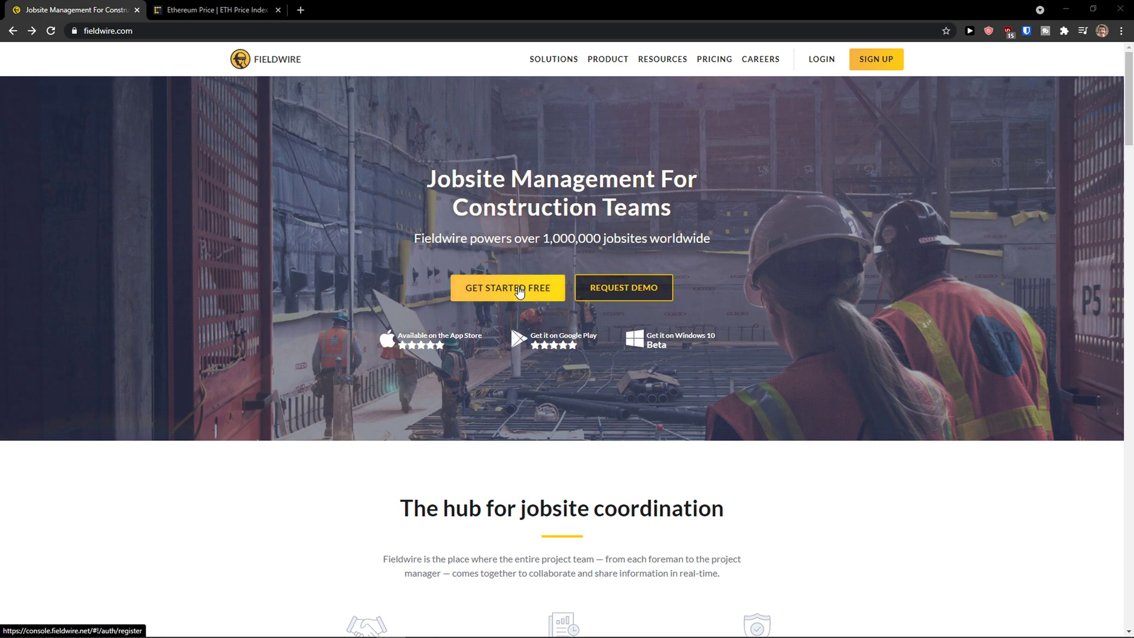
- Use GET STARTED FREE on fieldwire.com to open the free sign-up form in a new tab
{"action": "left_click", "coordinate": [520, 291]}
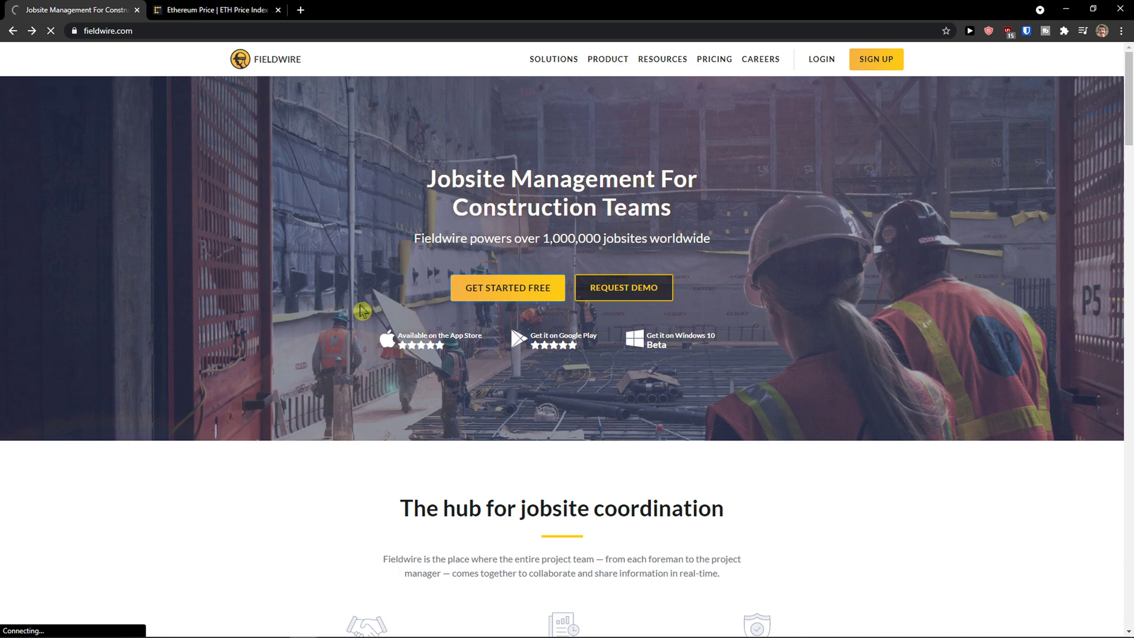
{"action": "middle_click", "coordinate": [537, 289]}
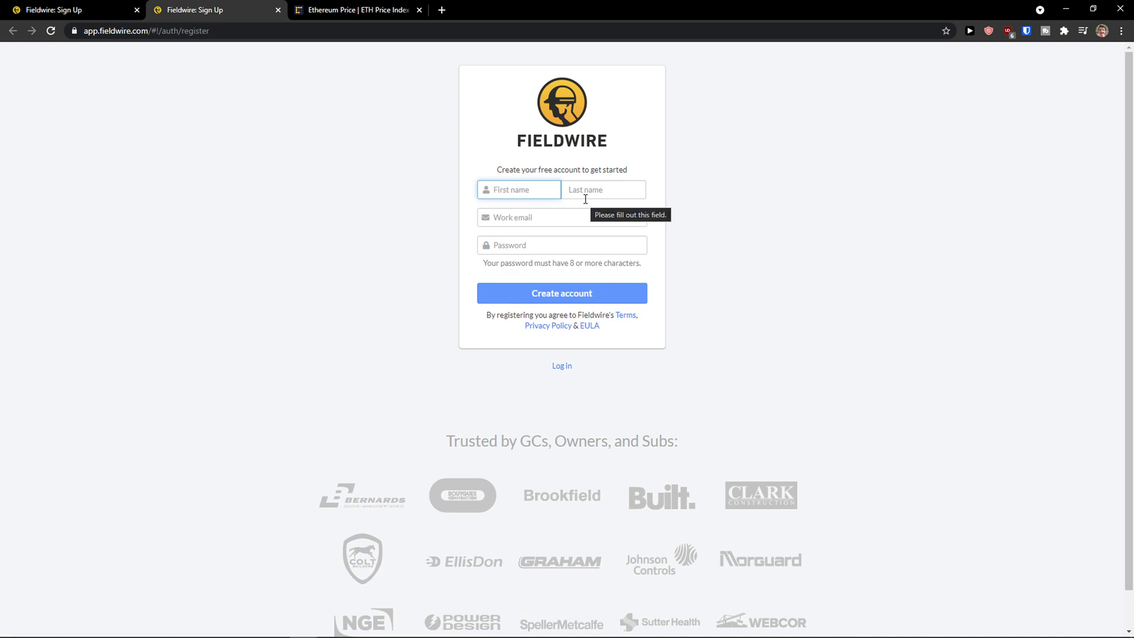
- Enter first and last name, the autofilled work email minus its extra zero, and the password
{"action": "key", "text": "Tab"}
{"action": "key", "text": "Tab"}
{"action": "type", "text": "marek"}
{"action": "key", "text": "Down"}
{"action": "key", "text": "Return"}
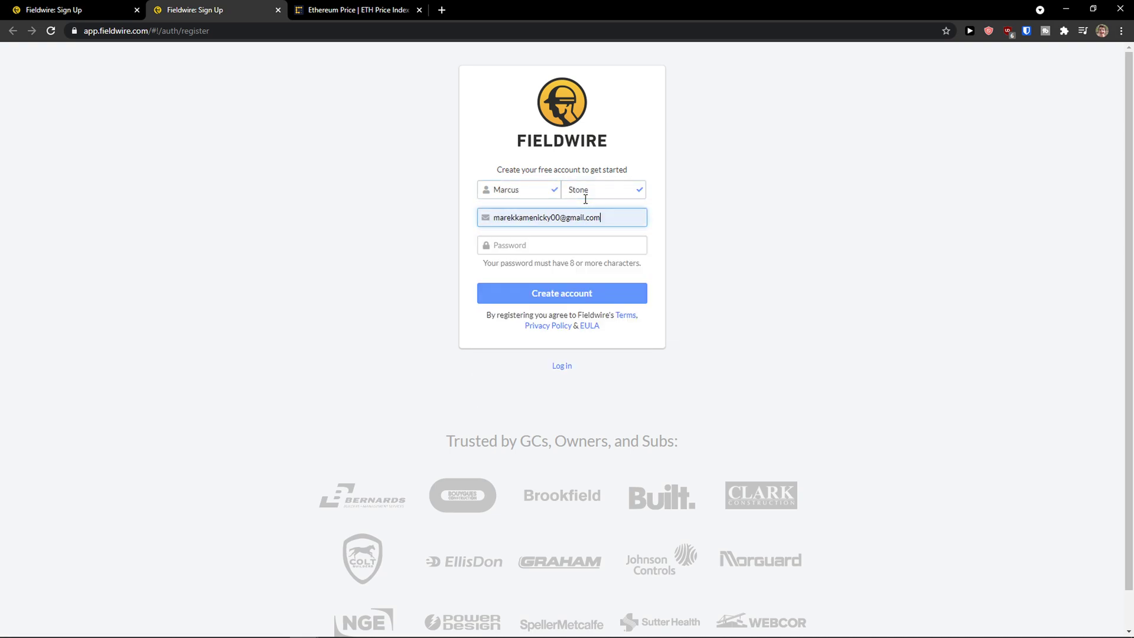
{"action": "left_click", "coordinate": [568, 217]}
{"action": "key", "text": "BackSpace"}
{"action": "key", "text": "Tab"}
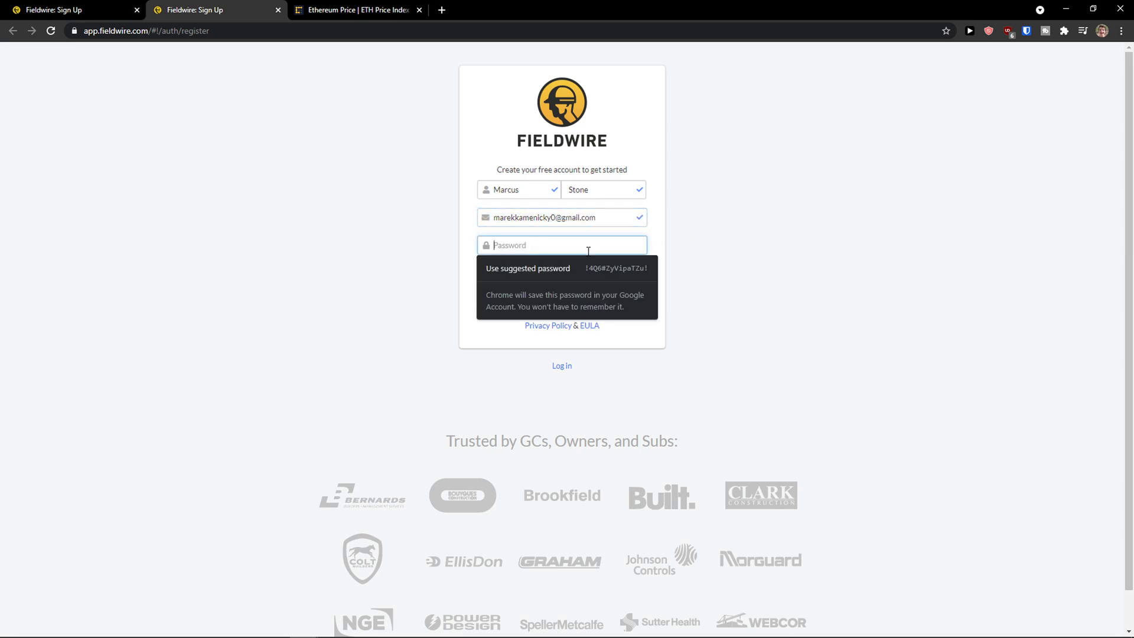
{"action": "type", "text": "assword"}
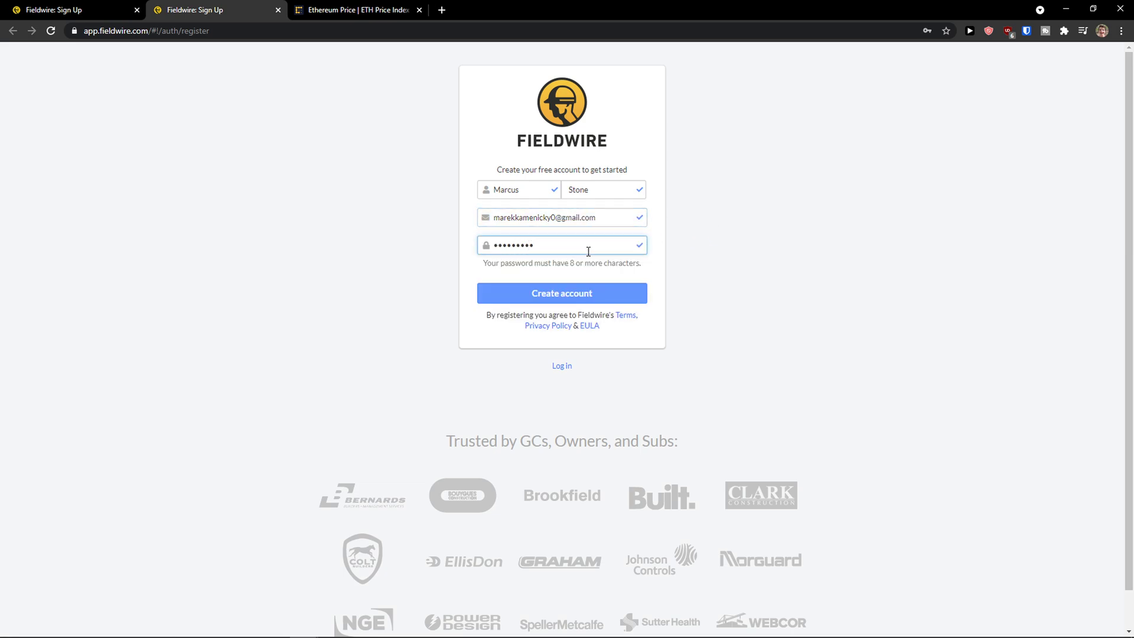
{"action": "left_click", "coordinate": [562, 293]}
{"action": "key", "text": "ctrl+plus"}
{"action": "key", "text": "ctrl+plus"}
{"action": "key", "text": "ctrl+plus"}
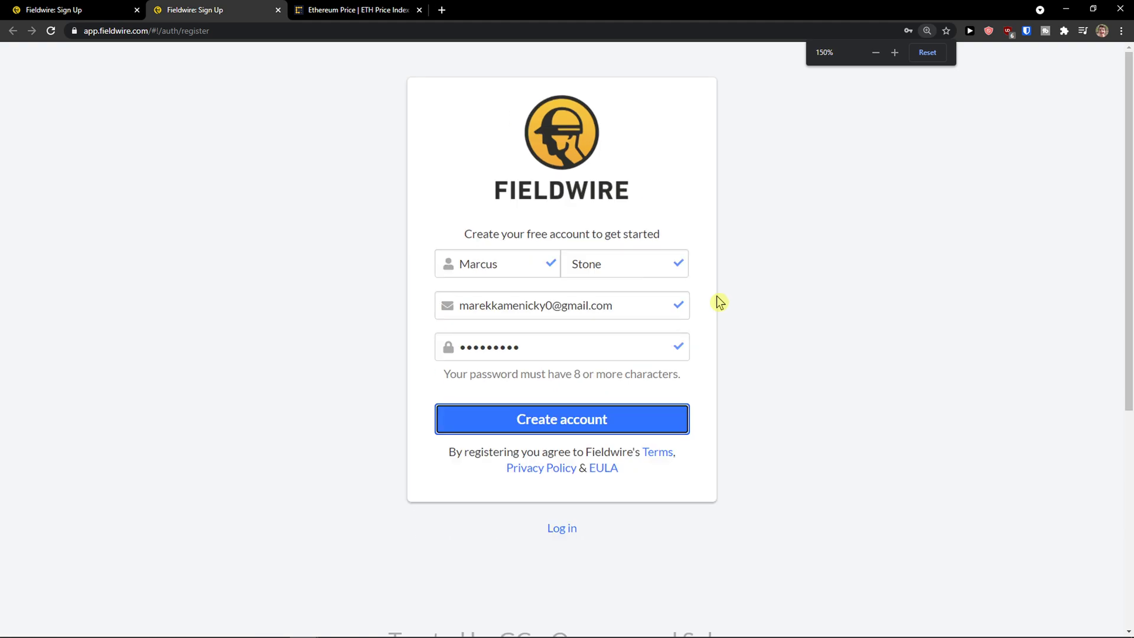
- Submit sign-up, dismiss the save-password prompt, and complete the profile with company and 1 - 10 employees
{"action": "key", "text": "Return"}
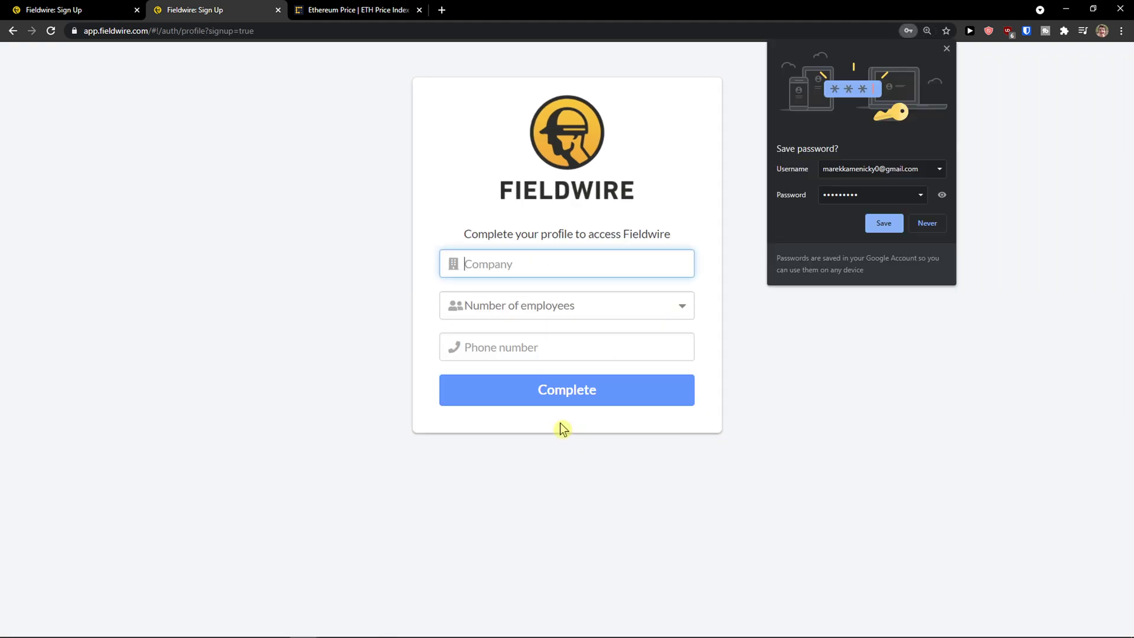
{"action": "left_click", "coordinate": [926, 223]}
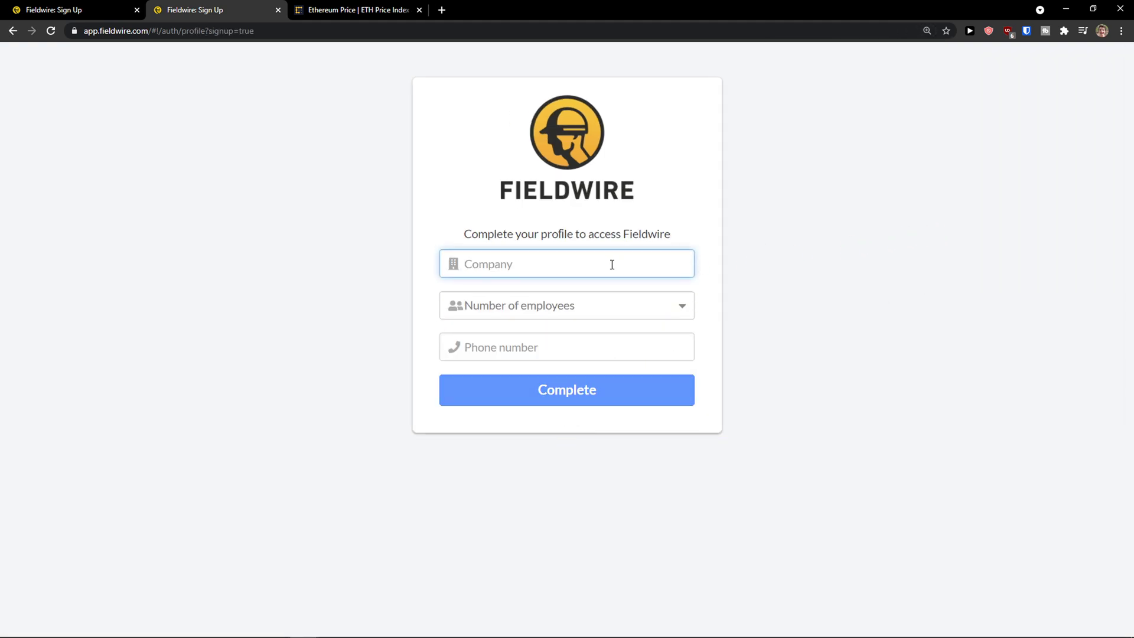
{"action": "type", "text": "Sun"}
{"action": "key", "text": "Down"}
{"action": "key", "text": "Return"}
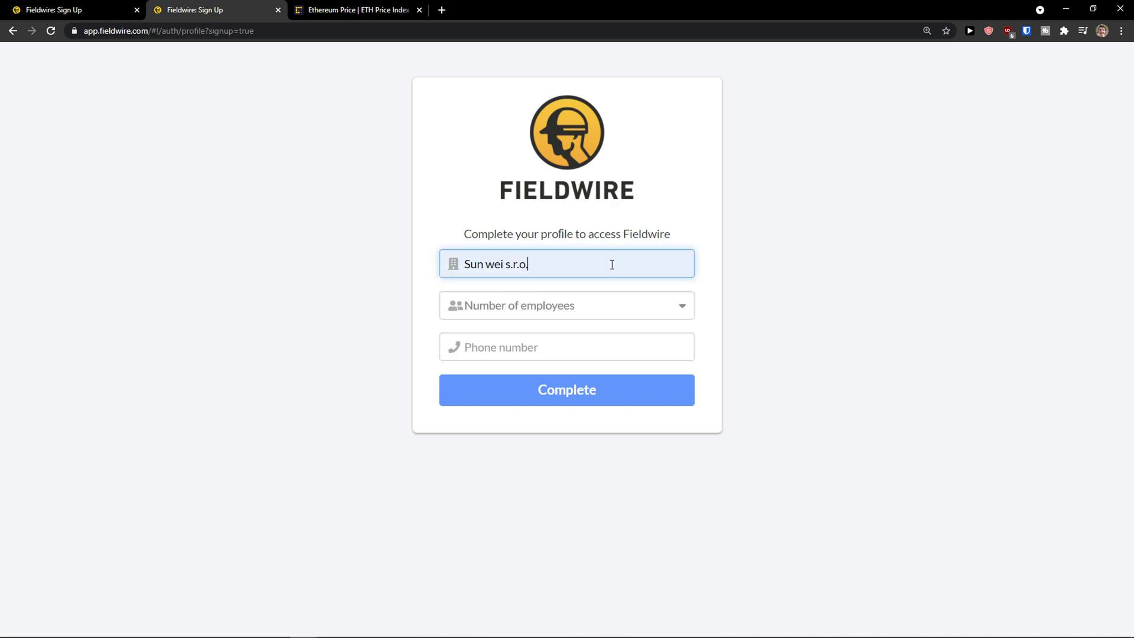
{"action": "left_click", "coordinate": [501, 309]}
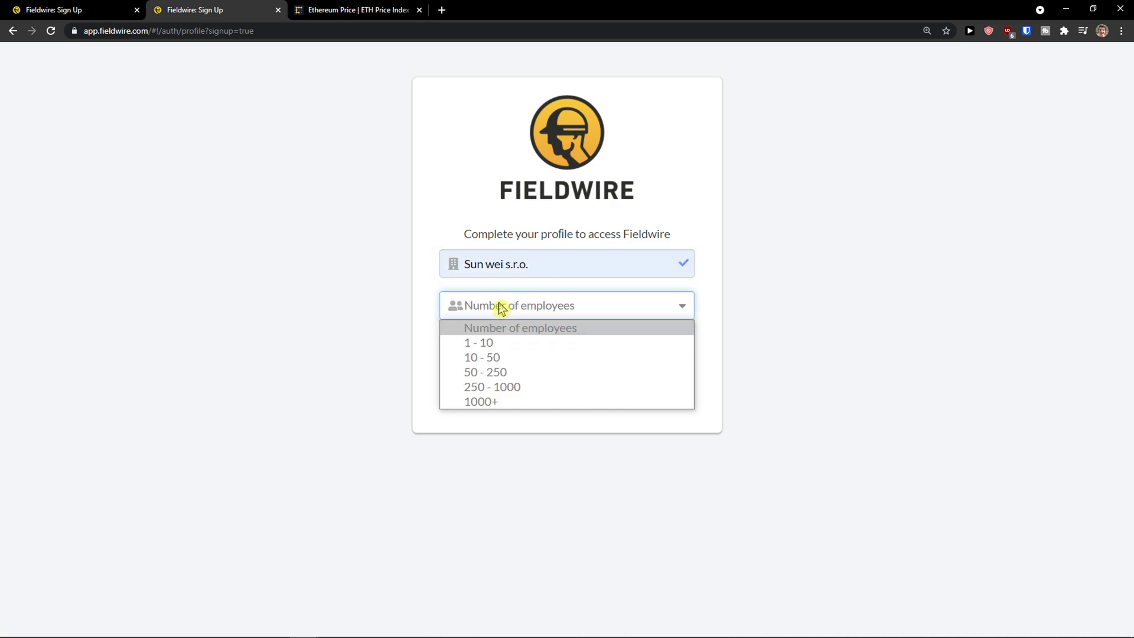
{"action": "left_click", "coordinate": [505, 345]}
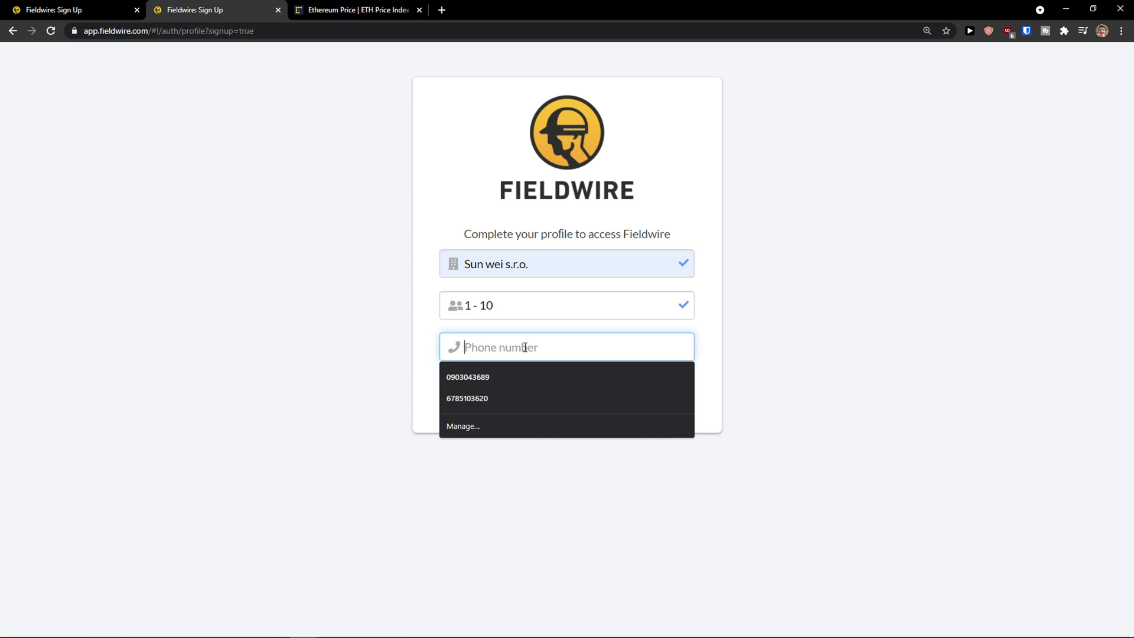
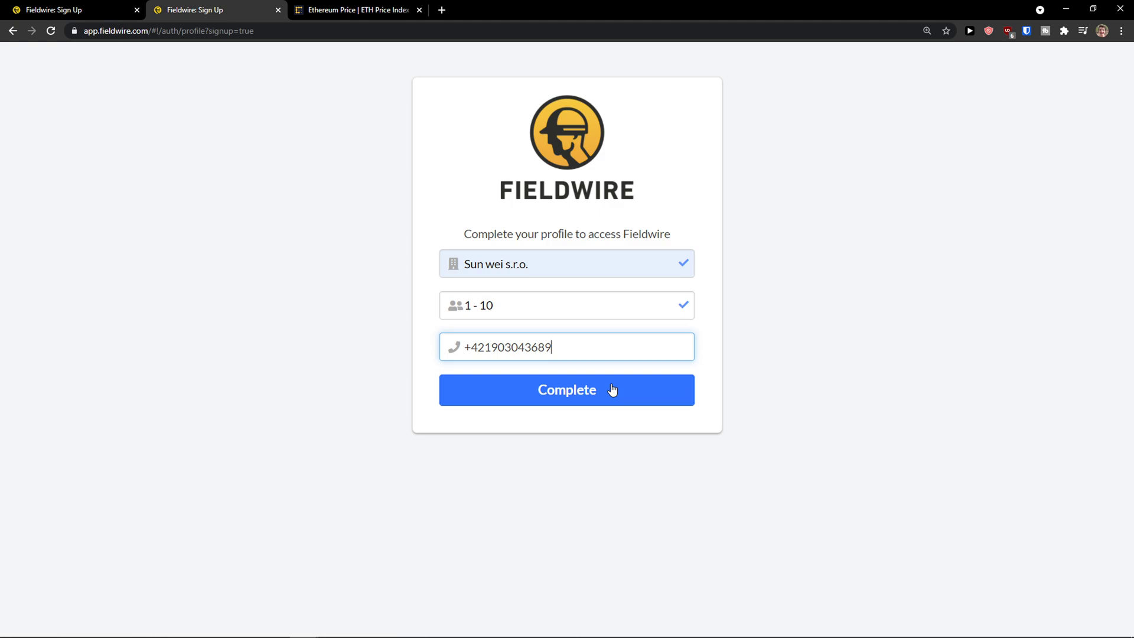
{"action": "left_click", "coordinate": [612, 390]}
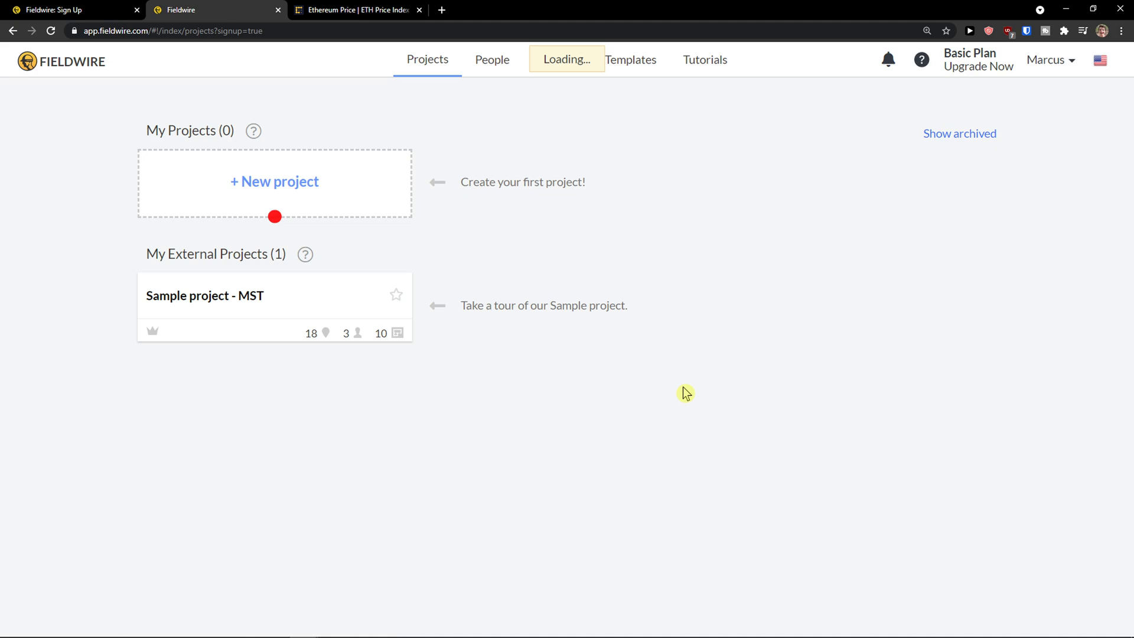
- Zoom the loaded Projects dashboard and bring up the New Project dialog
{"action": "key", "text": "ctrl+plus"}
{"action": "left_click", "coordinate": [567, 59]}
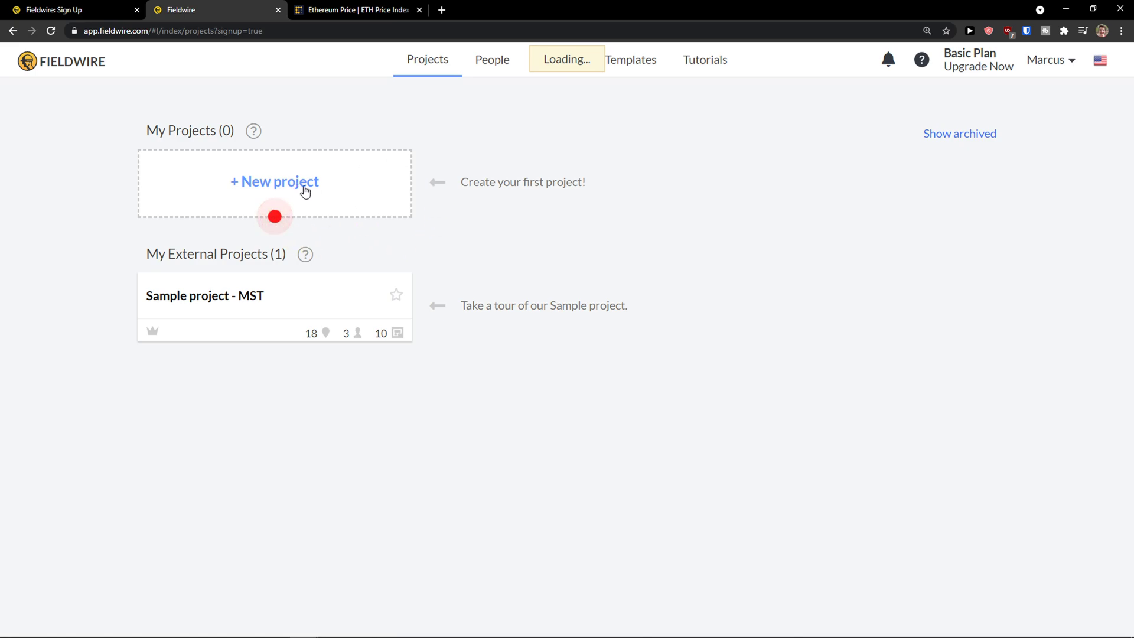
- Name the new project 'House Build', correcting typos, give it code 102030, and create it
{"action": "left_click", "coordinate": [300, 193]}
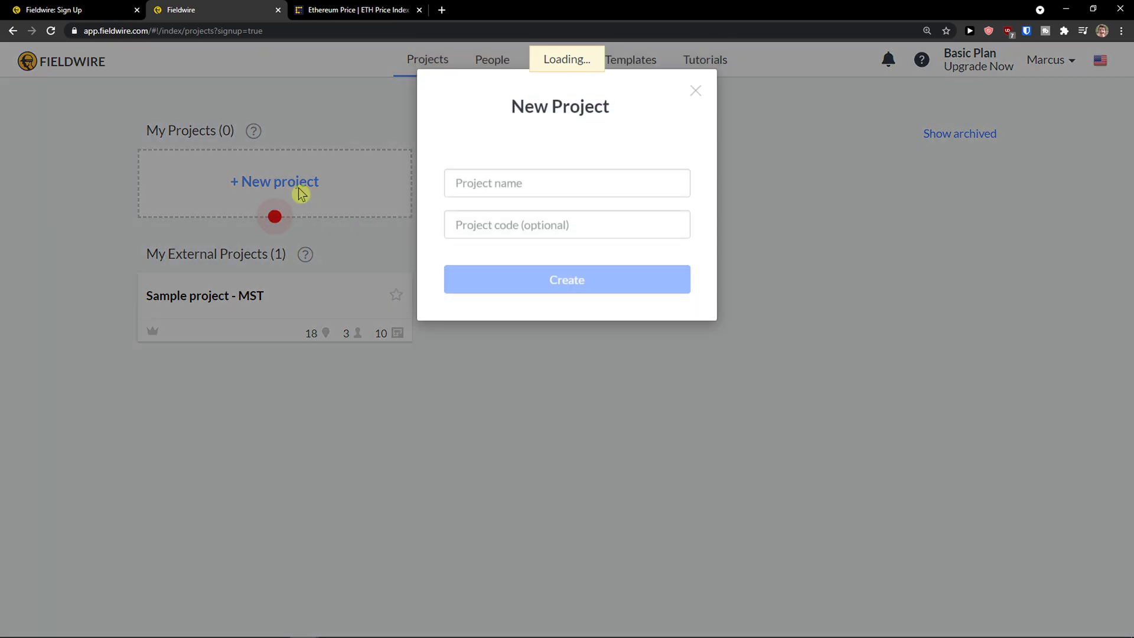
{"action": "left_click", "coordinate": [482, 185]}
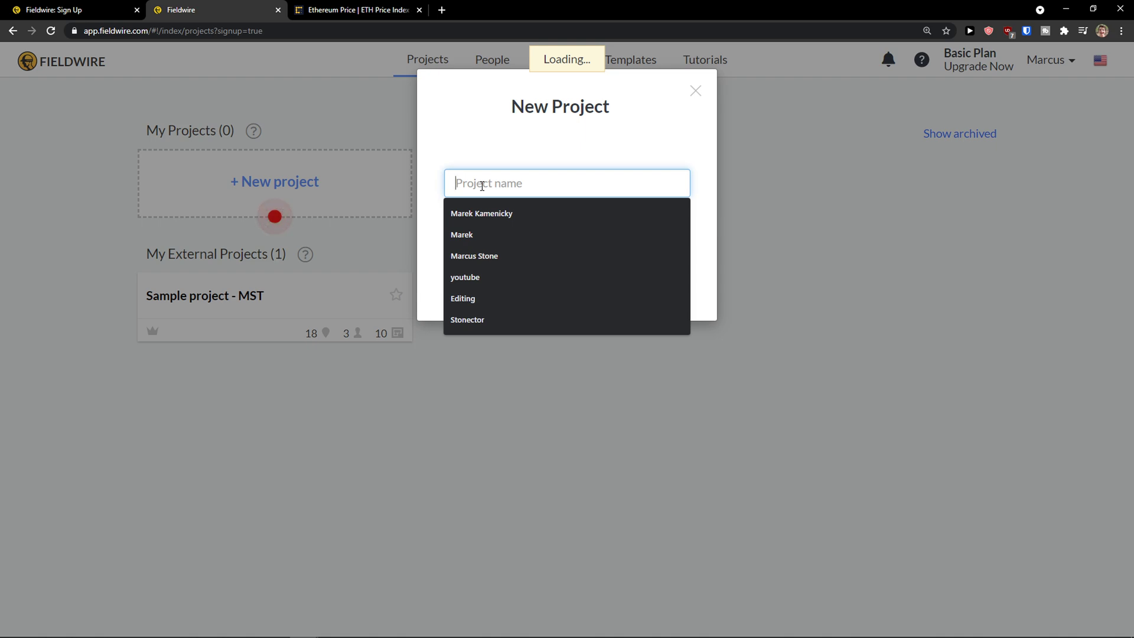
{"action": "type", "text": "Constr"}
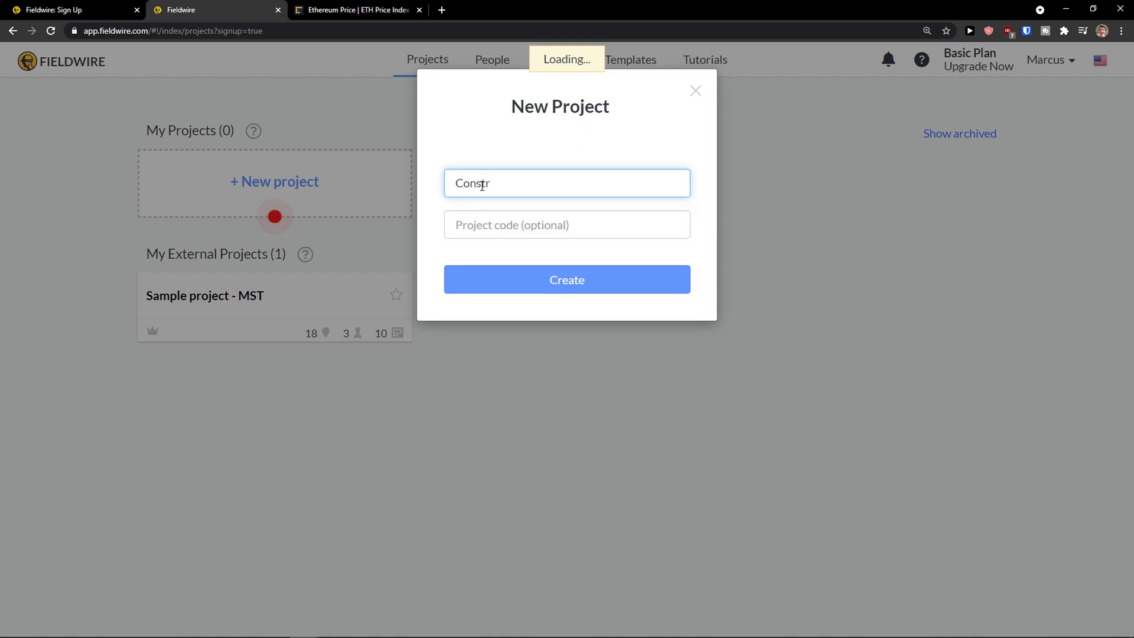
{"action": "key", "text": "BackSpace"}
{"action": "key", "text": "BackSpace"}
{"action": "key", "text": "BackSpace"}
{"action": "type", "text": "House"}
{"action": "key", "text": "BackSpace"}
{"action": "key", "text": "BackSpace"}
{"action": "type", "text": "ui"}
{"action": "key", "text": "Tab"}
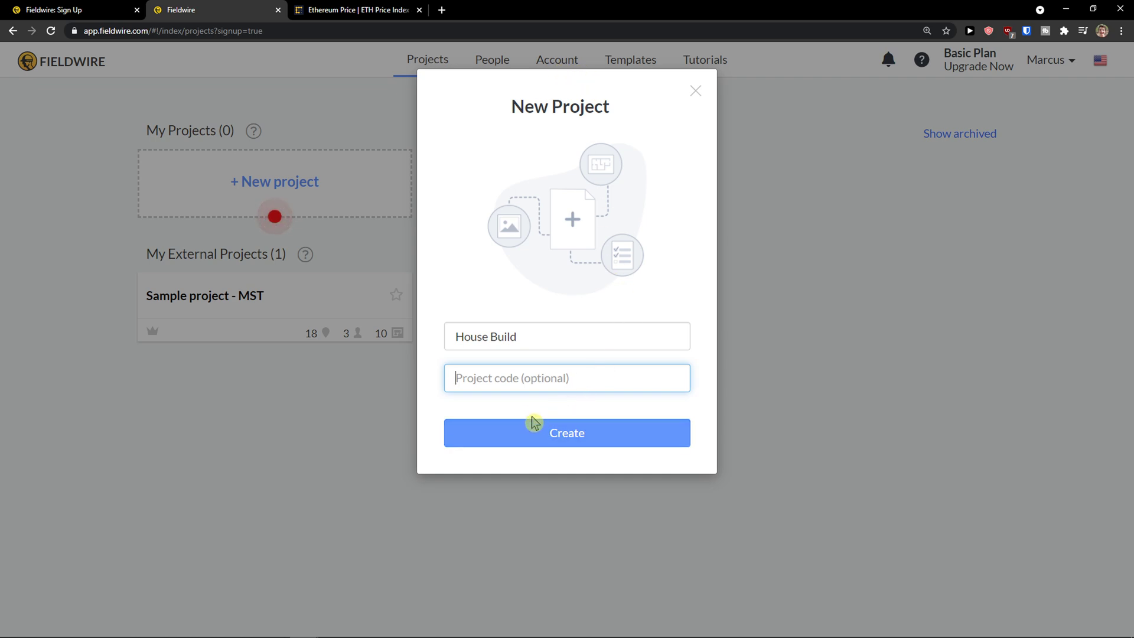
{"action": "type", "text": "102030"}
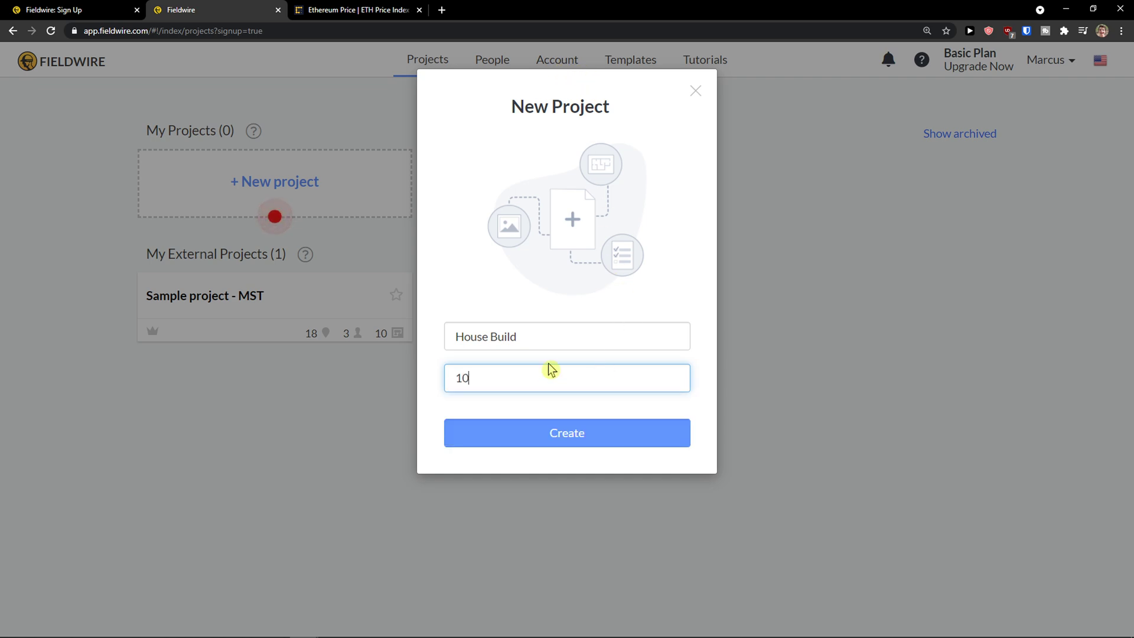
{"action": "left_click", "coordinate": [547, 431]}
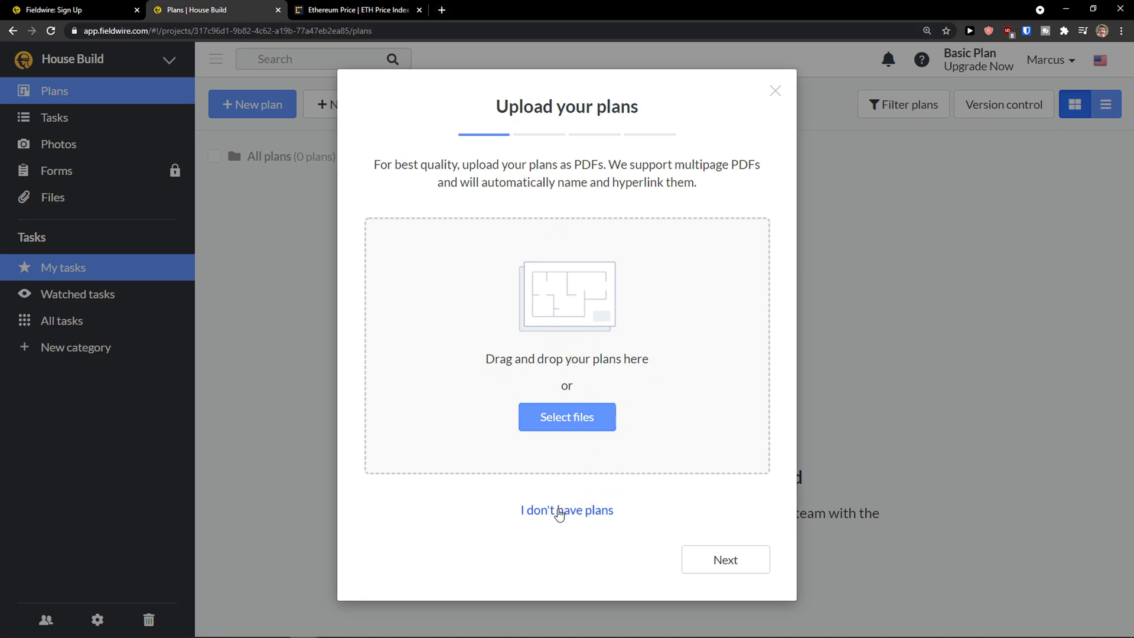
- Skip uploading your own plans, accept the 4 sample plans, and continue to categories
{"action": "left_click", "coordinate": [566, 509]}
{"action": "left_click_drag", "start_coordinate": [354, 142], "coordinate": [572, 142]}
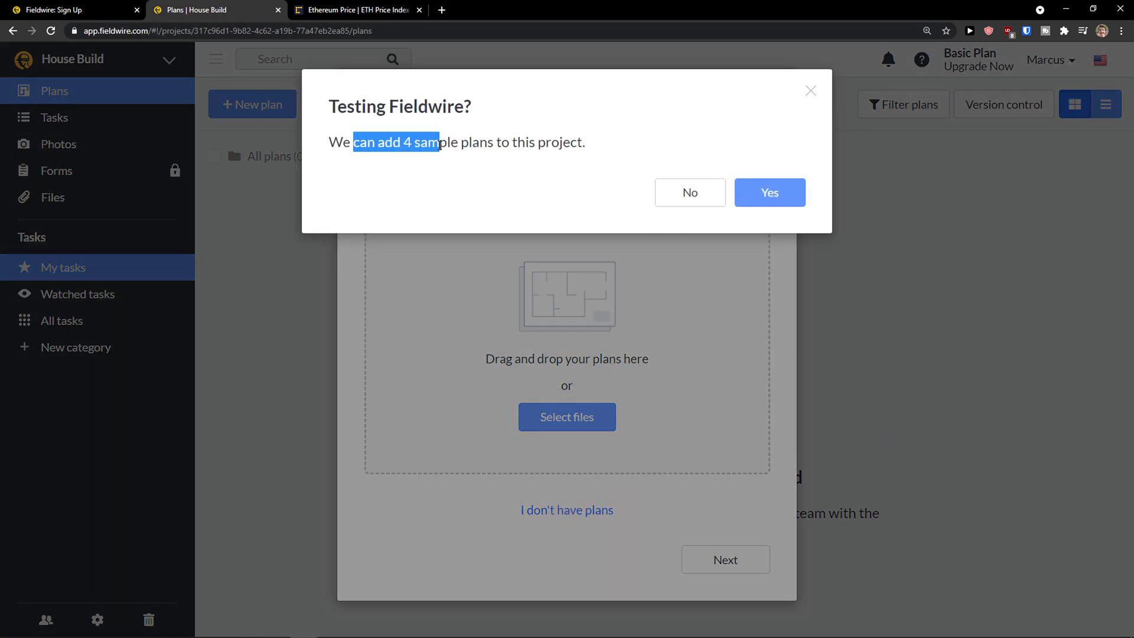
{"action": "left_click", "coordinate": [788, 197]}
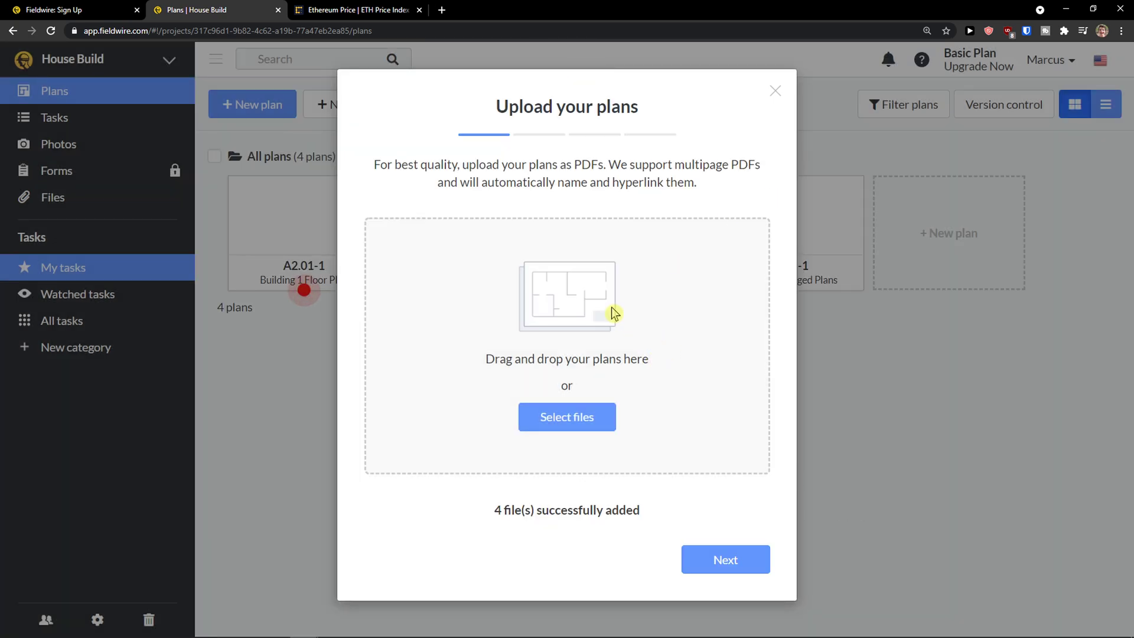
{"action": "left_click_drag", "start_coordinate": [390, 164], "coordinate": [456, 163]}
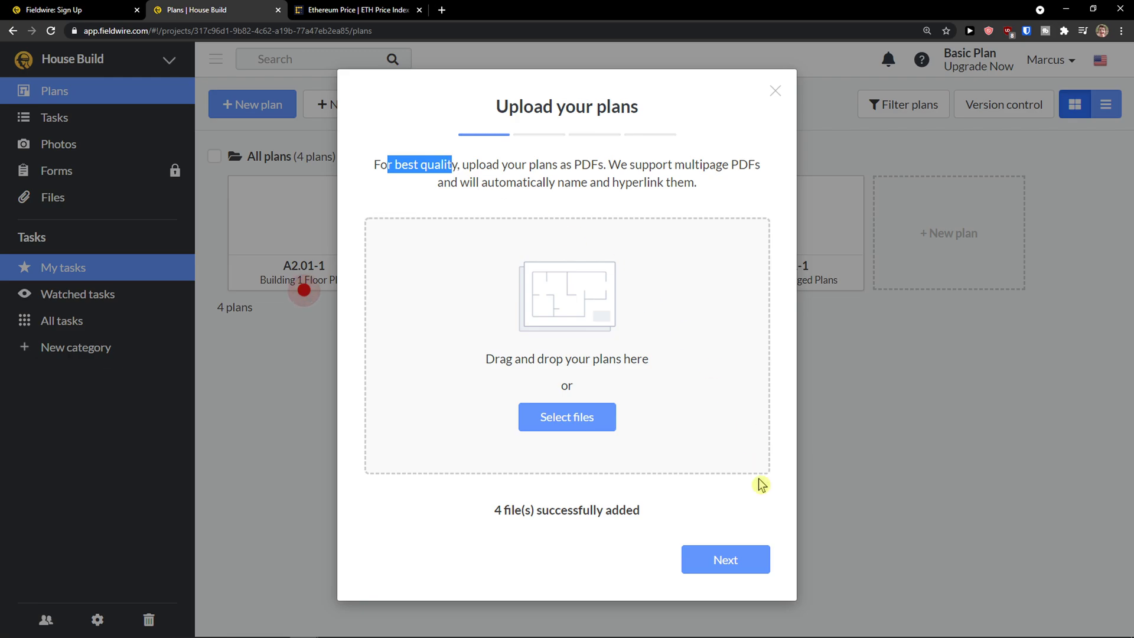
{"action": "left_click", "coordinate": [742, 561]}
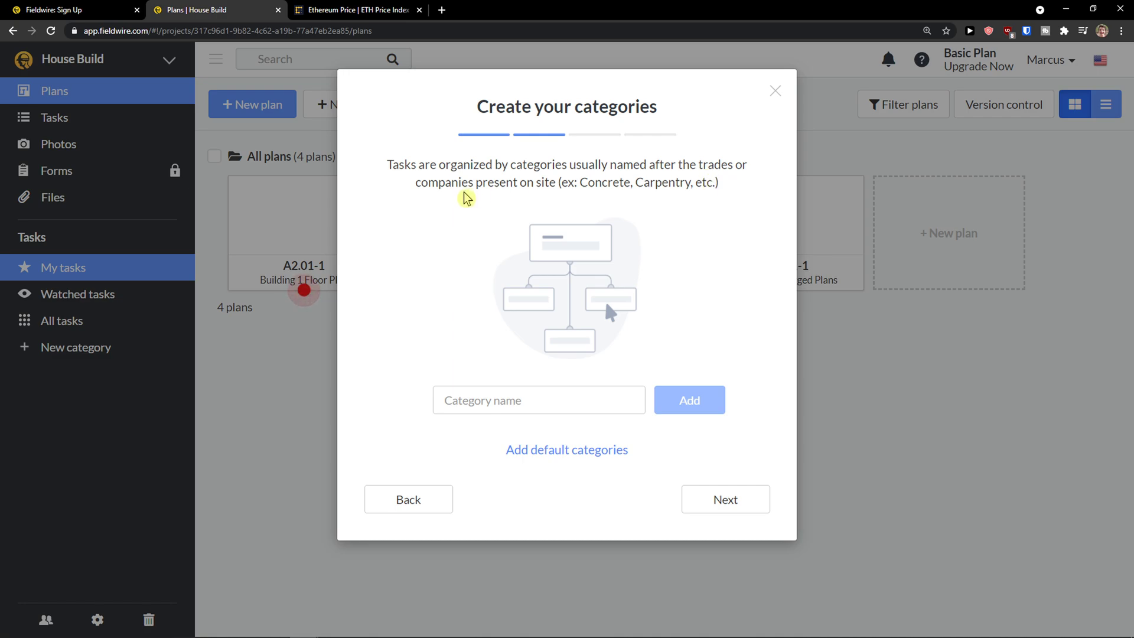
- Add the default trade categories, Carpentry through Steel, and advance past the categories step
{"action": "left_click_drag", "start_coordinate": [470, 183], "coordinate": [707, 182]}
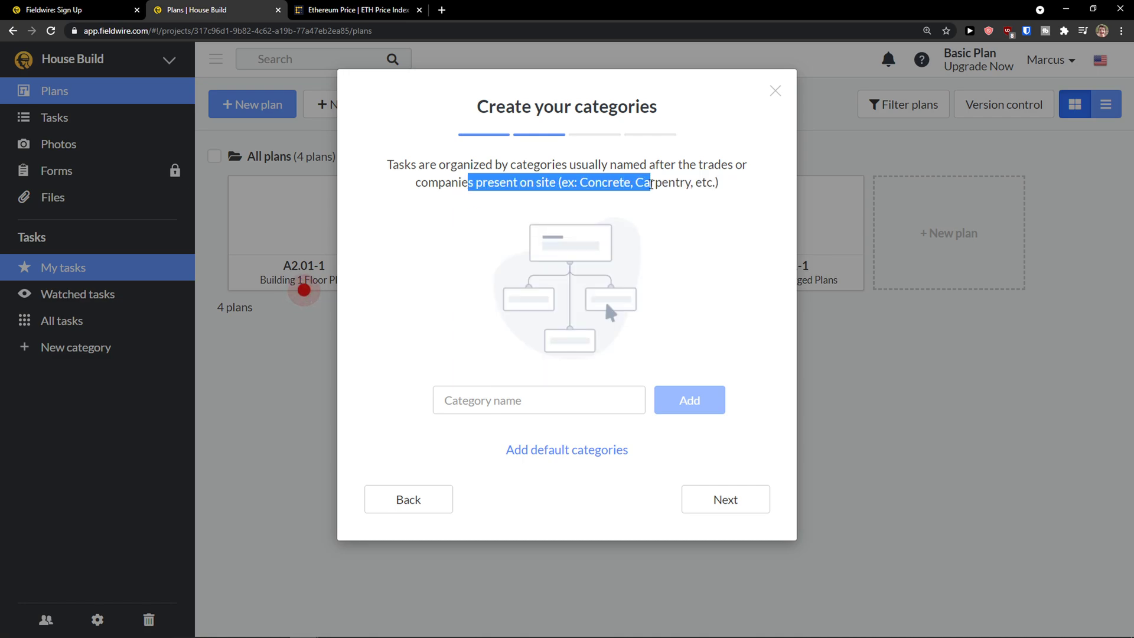
{"action": "left_click", "coordinate": [550, 405]}
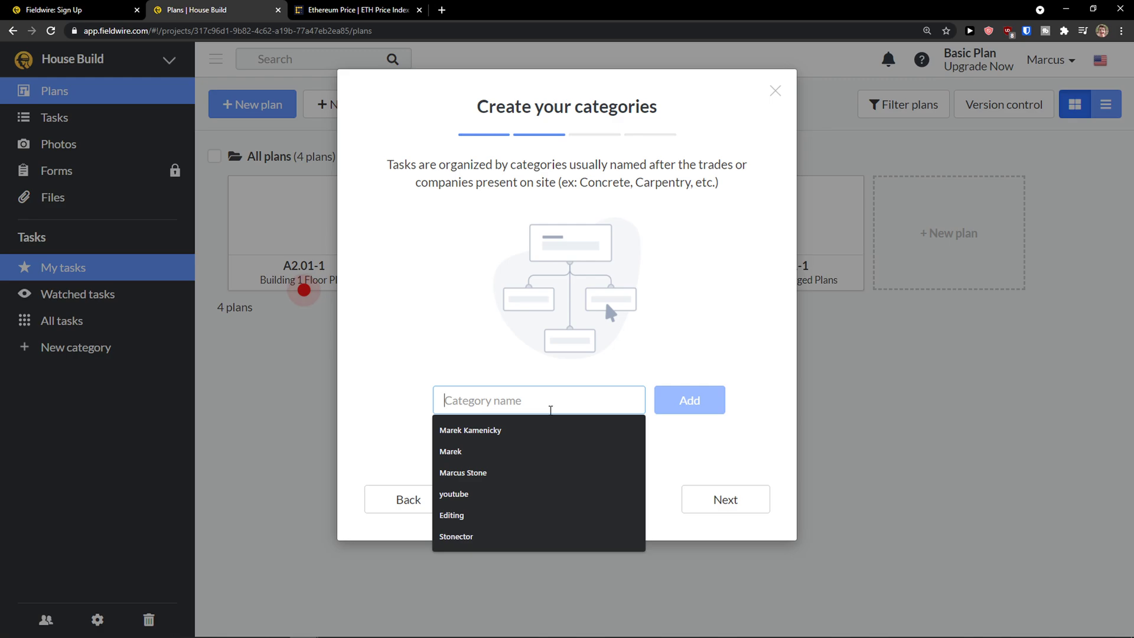
{"action": "type", "text": "Concrete"}
{"action": "left_click", "coordinate": [582, 455]}
{"action": "scroll", "coordinate": [621, 418], "scroll_direction": "down", "scroll_amount": 2}
{"action": "scroll", "coordinate": [620, 418], "scroll_direction": "down", "scroll_amount": 2}
{"action": "scroll", "coordinate": [620, 418], "scroll_direction": "up", "scroll_amount": 4}
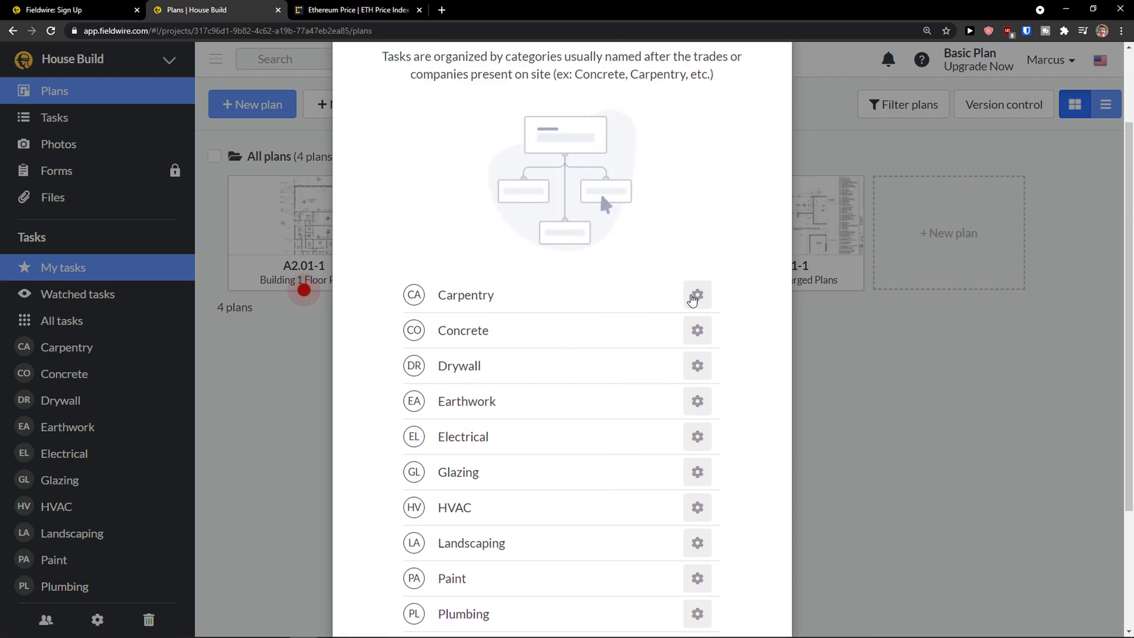
{"action": "scroll", "coordinate": [586, 346], "scroll_direction": "down", "scroll_amount": 3}
{"action": "scroll", "coordinate": [665, 426], "scroll_direction": "down", "scroll_amount": 2}
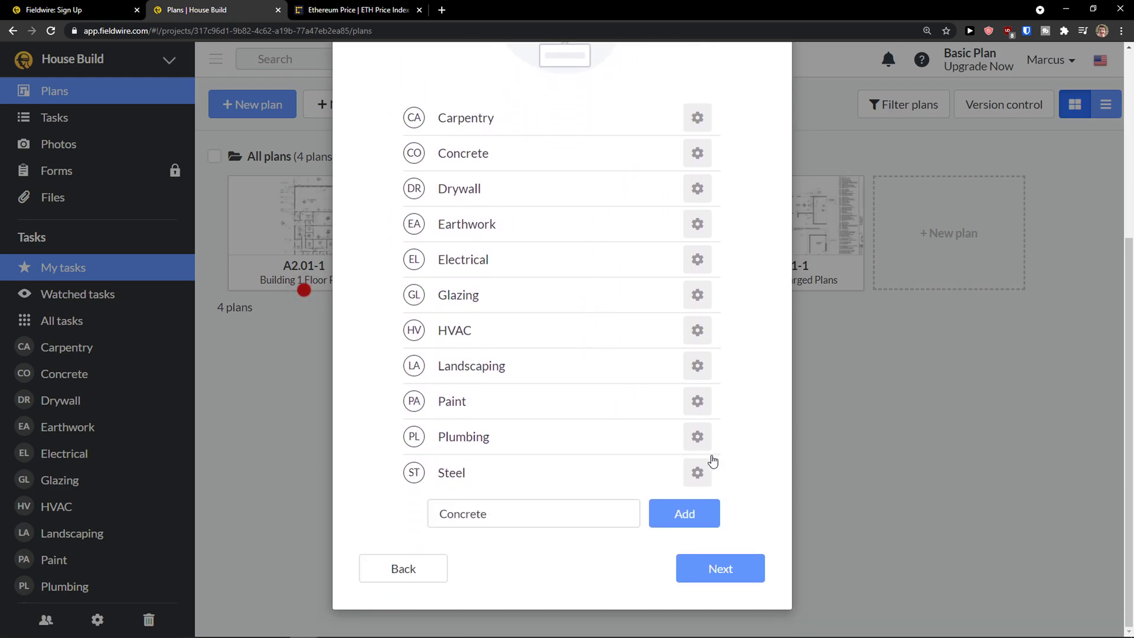
{"action": "left_click", "coordinate": [720, 568]}
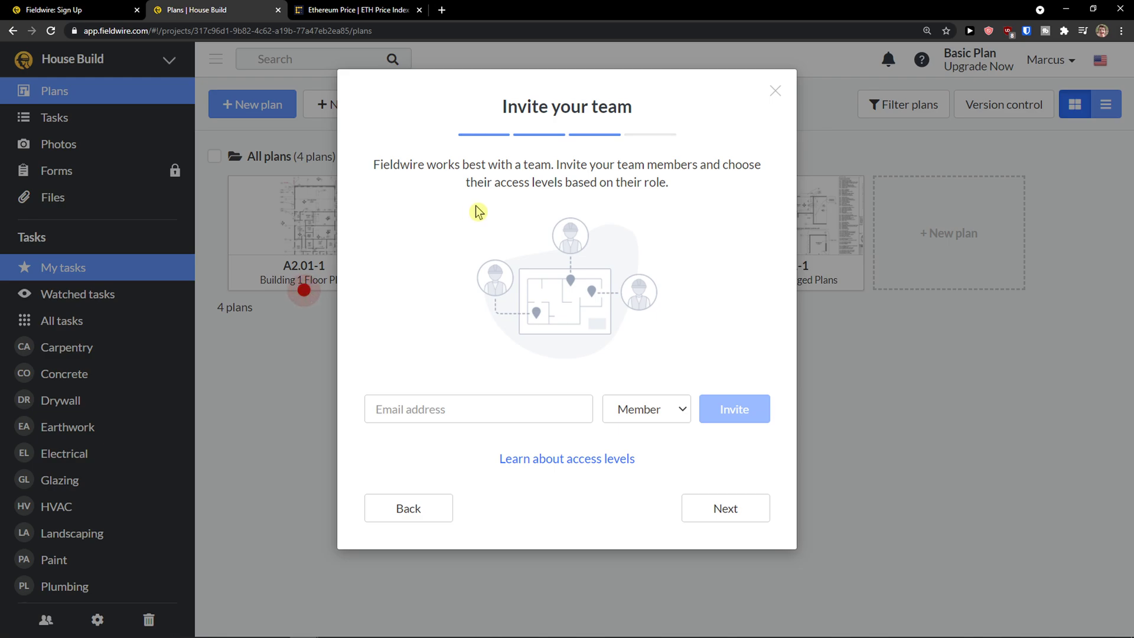
- Invite a suggested teammate email with the Follower role, sending anyway despite the unverified address
{"action": "left_click", "coordinate": [549, 403]}
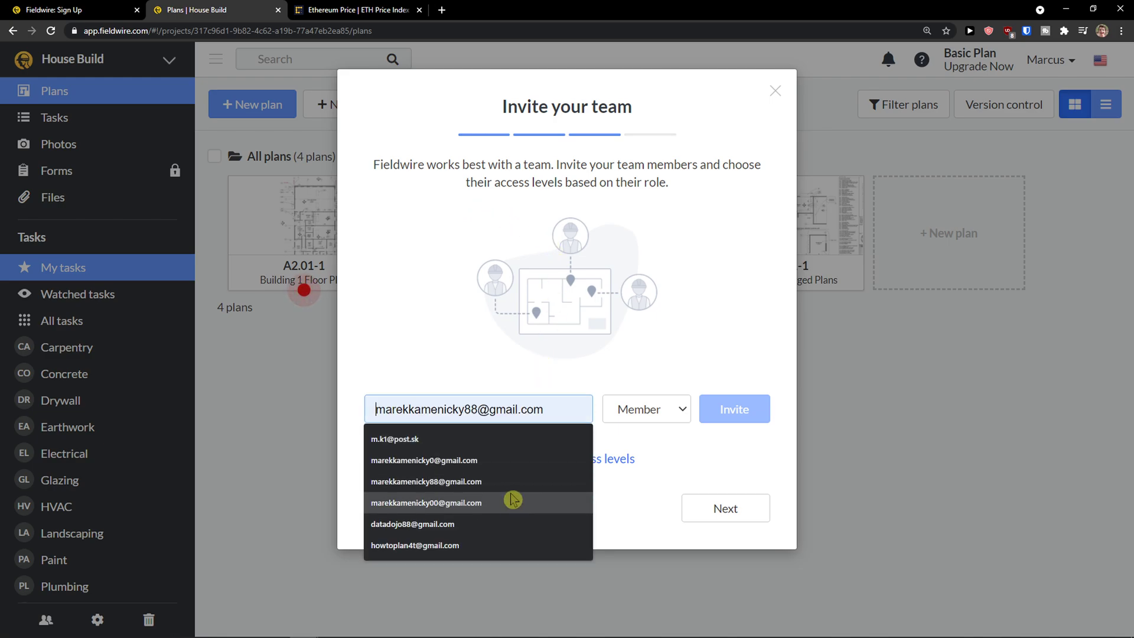
{"action": "left_click", "coordinate": [426, 503]}
{"action": "left_click", "coordinate": [646, 408]}
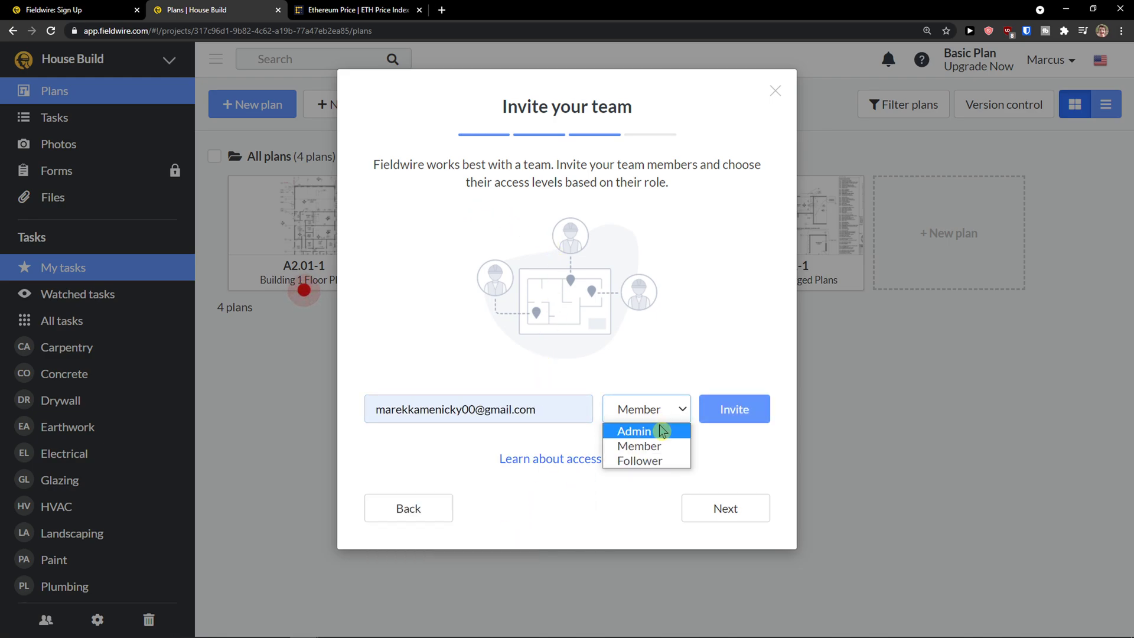
{"action": "left_click", "coordinate": [696, 443]}
{"action": "left_click", "coordinate": [656, 412]}
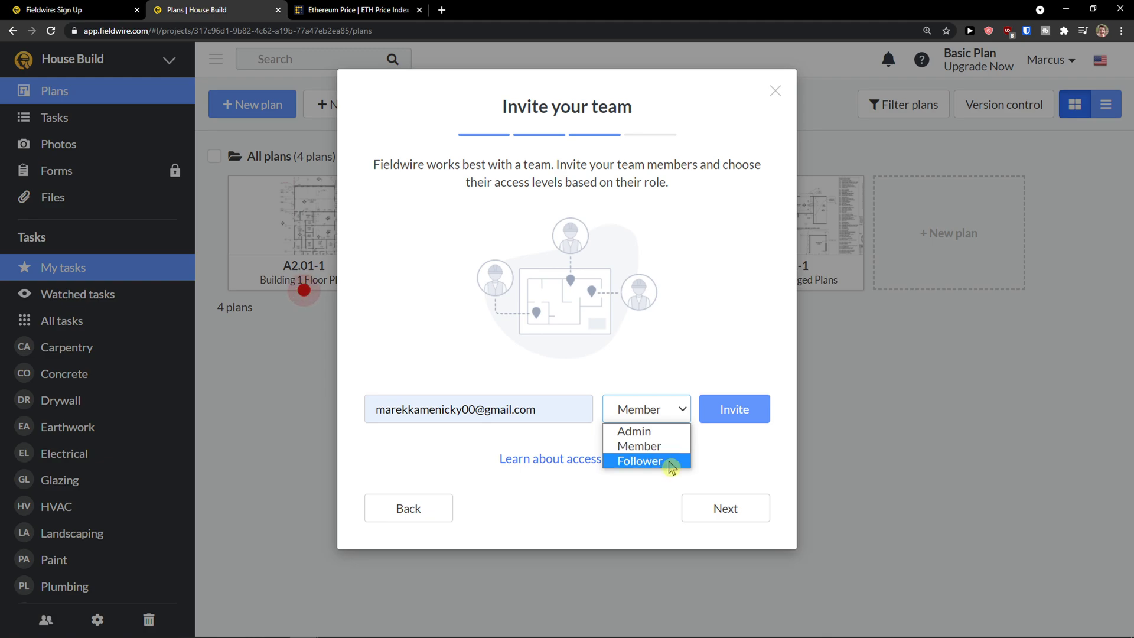
{"action": "left_click", "coordinate": [672, 467]}
{"action": "left_click", "coordinate": [645, 408]}
{"action": "left_click", "coordinate": [647, 461]}
{"action": "left_click", "coordinate": [734, 408]}
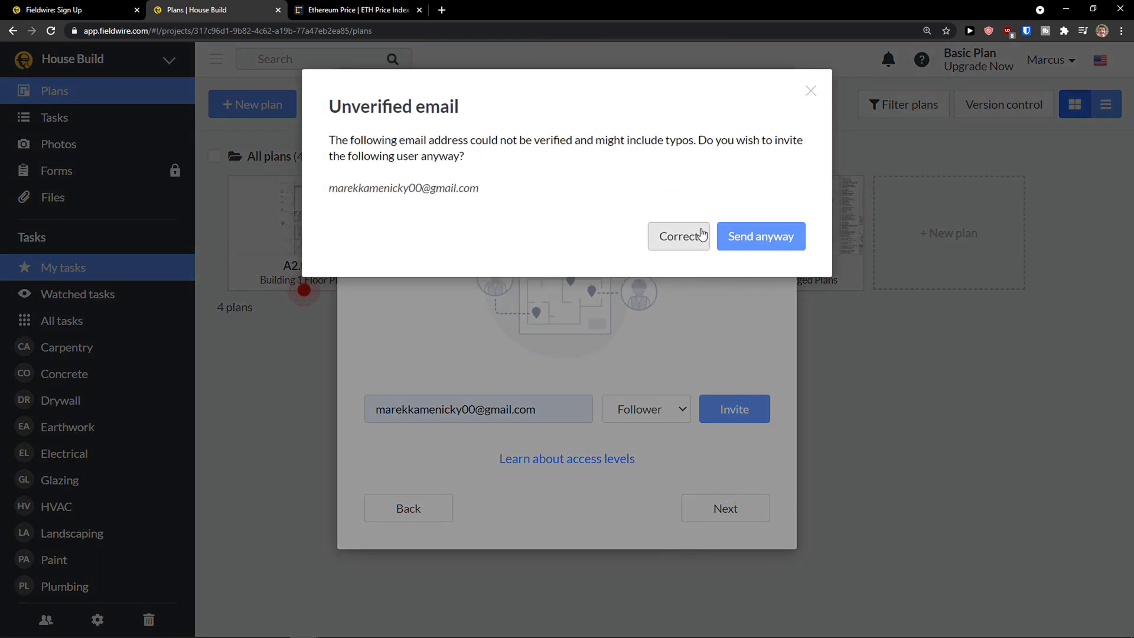
{"action": "left_click", "coordinate": [760, 237]}
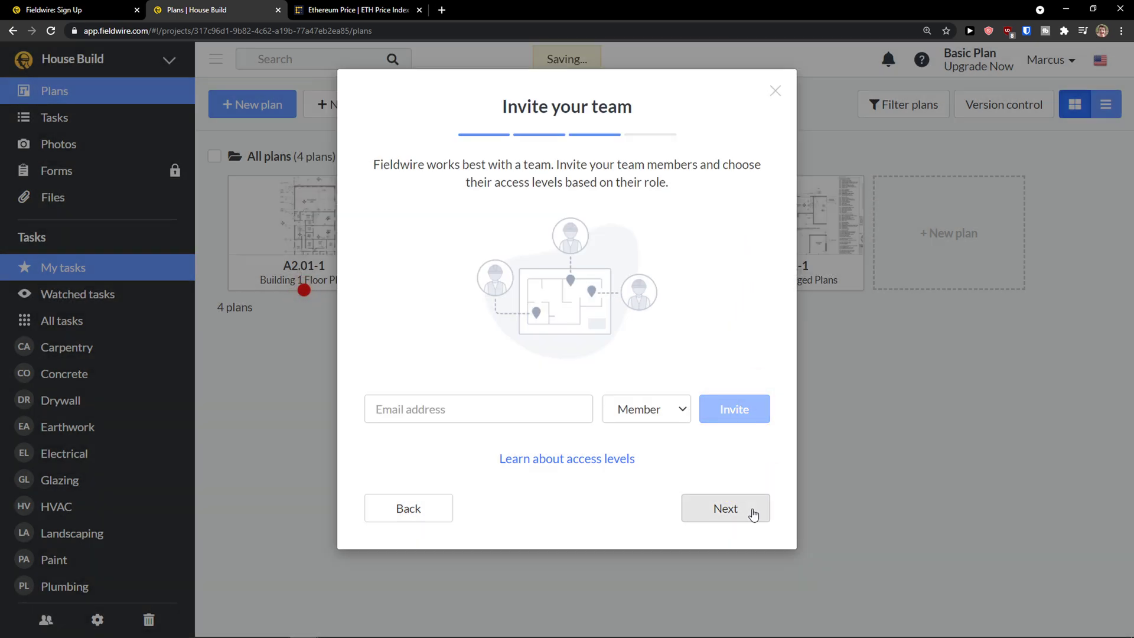
- Advance to Download the app, open the Android Google Play listing, then return to House Build
{"action": "left_click", "coordinate": [725, 508]}
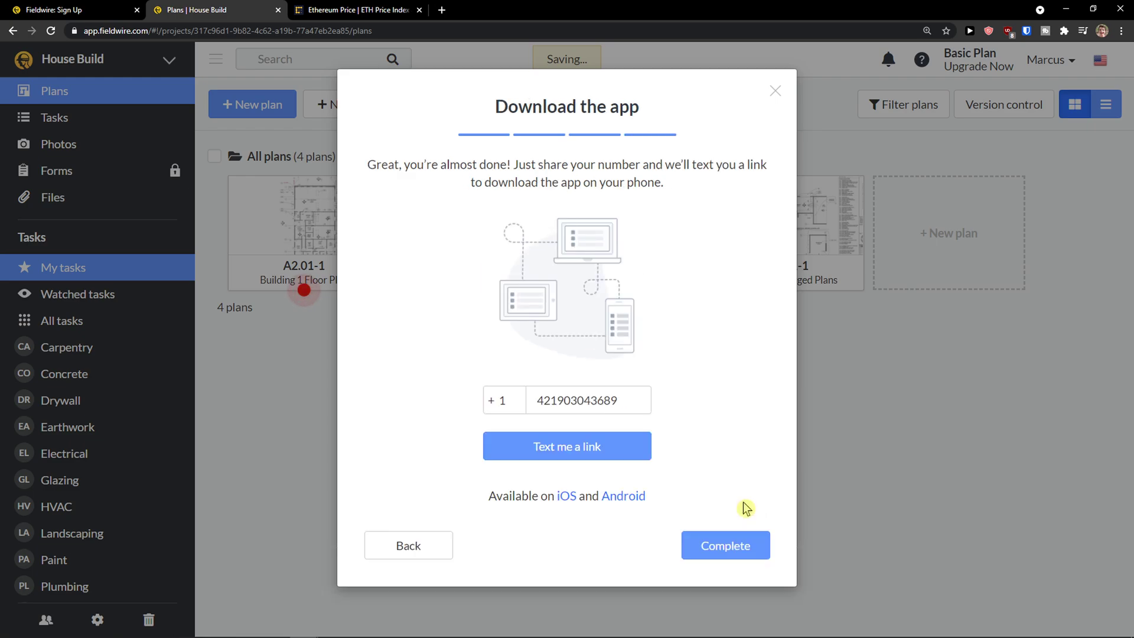
{"action": "left_click_drag", "start_coordinate": [398, 163], "coordinate": [710, 184]}
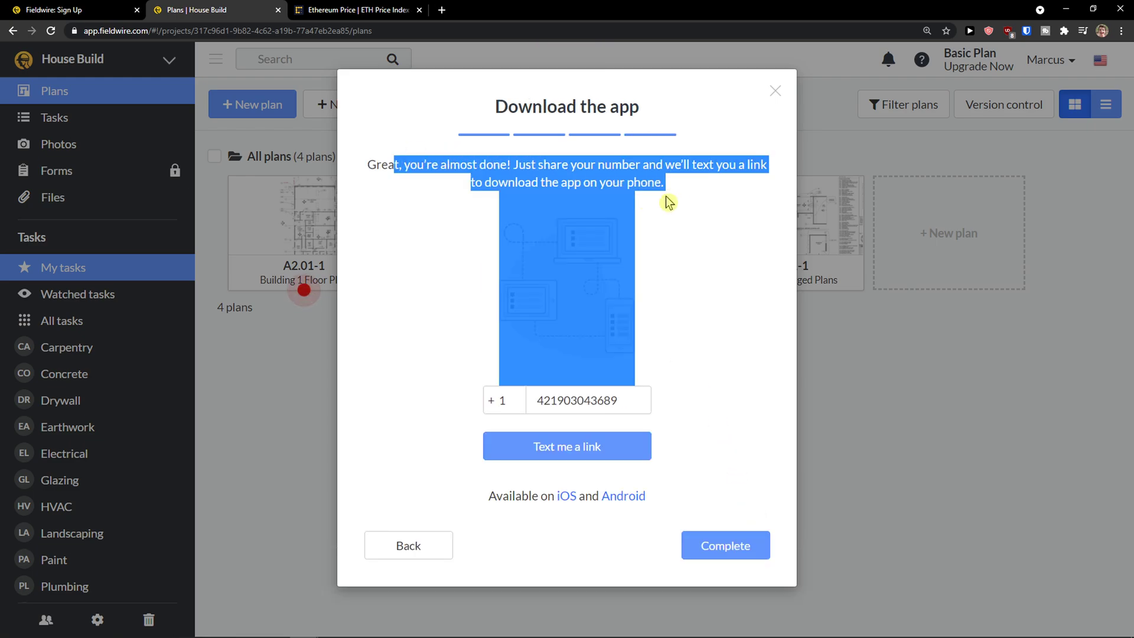
{"action": "left_click", "coordinate": [622, 496]}
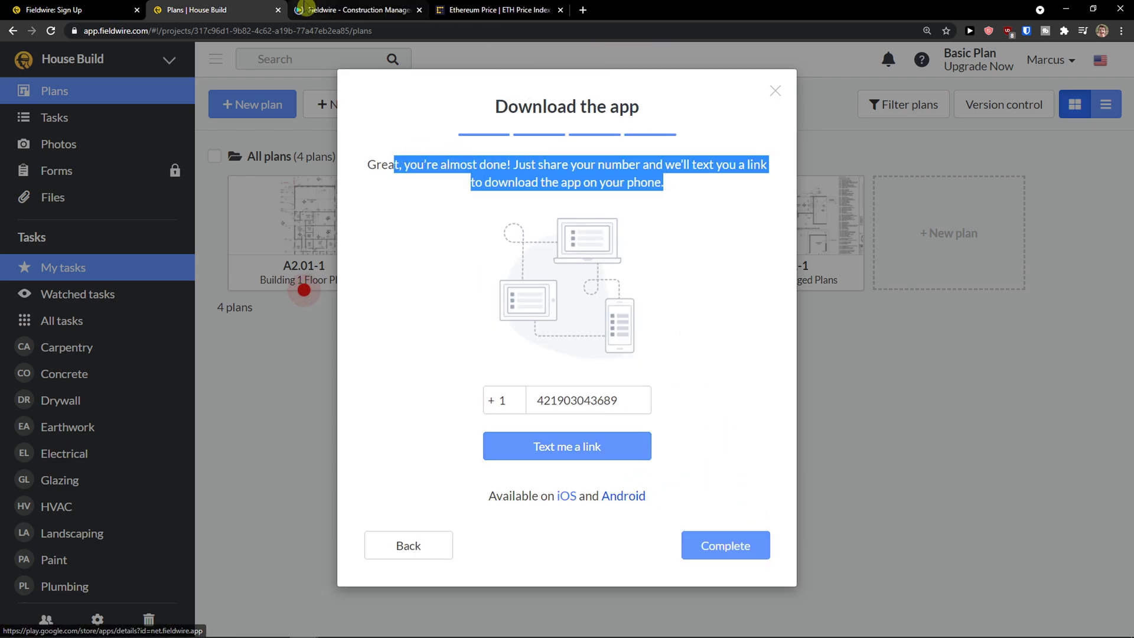
{"action": "scroll", "coordinate": [294, 163], "scroll_direction": "down", "scroll_amount": 1}
{"action": "scroll", "coordinate": [293, 162], "scroll_direction": "down", "scroll_amount": 1}
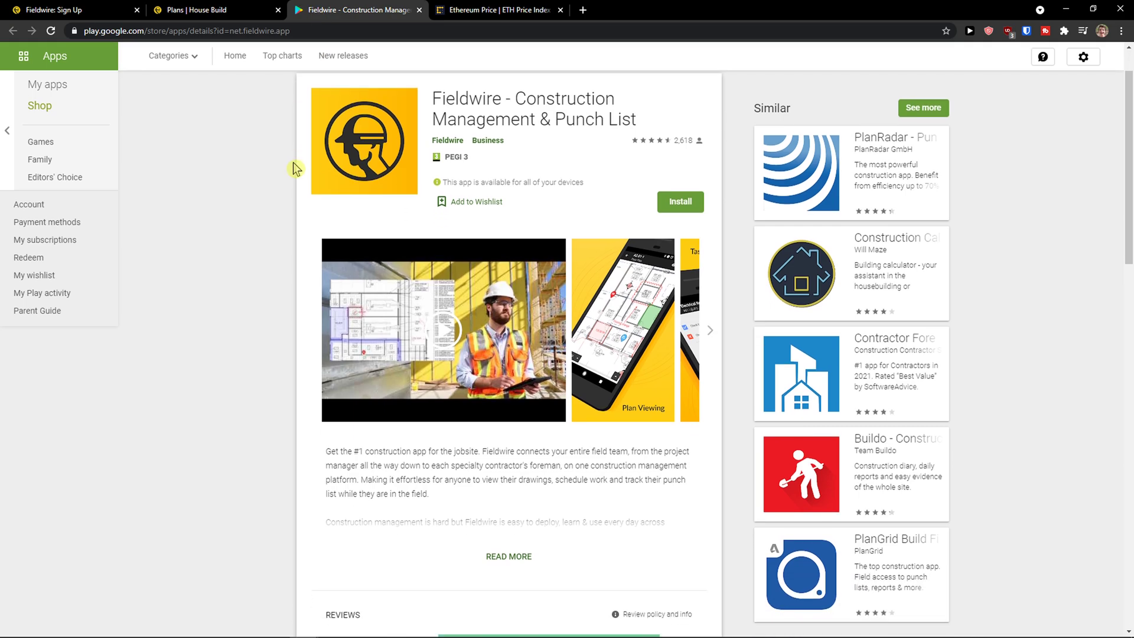
{"action": "scroll", "coordinate": [294, 162], "scroll_direction": "down", "scroll_amount": 3}
{"action": "scroll", "coordinate": [293, 162], "scroll_direction": "down", "scroll_amount": 1}
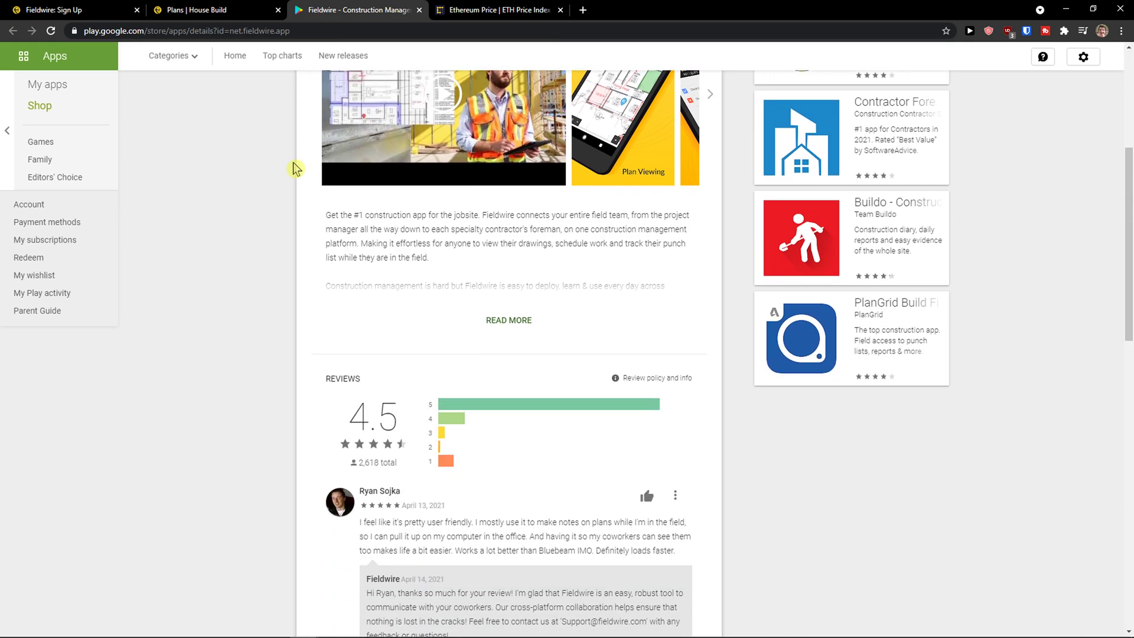
{"action": "scroll", "coordinate": [293, 163], "scroll_direction": "up", "scroll_amount": 3}
{"action": "scroll", "coordinate": [294, 163], "scroll_direction": "up", "scroll_amount": 2}
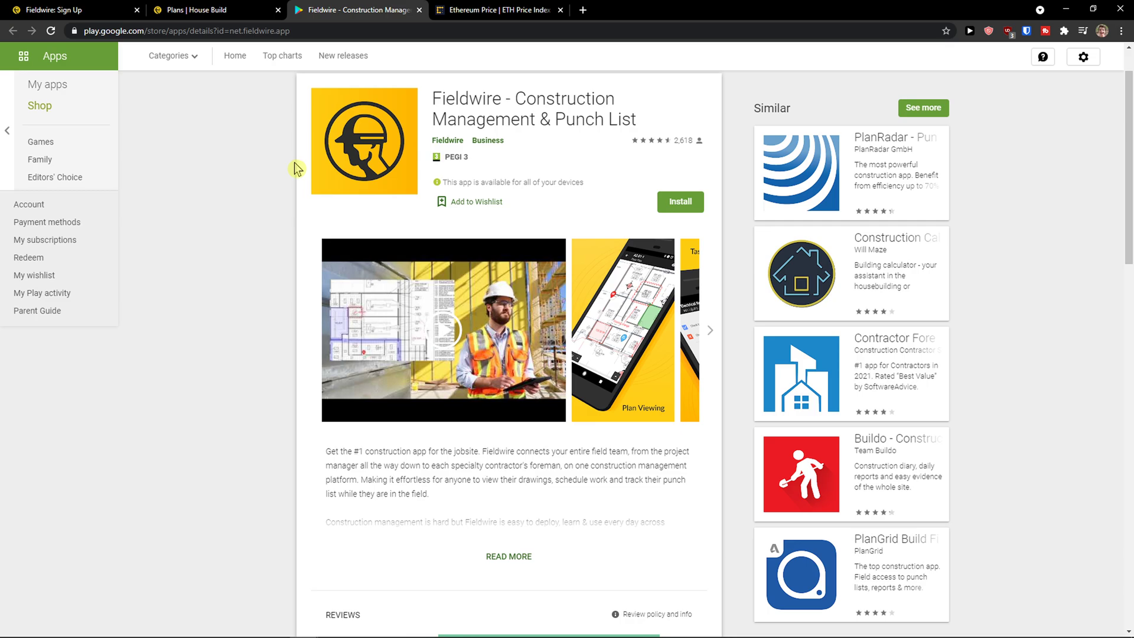
{"action": "left_click", "coordinate": [219, 10]}
- Complete the Download the app step, closing the wizard onto the four House Build plans
{"action": "left_click", "coordinate": [749, 549]}
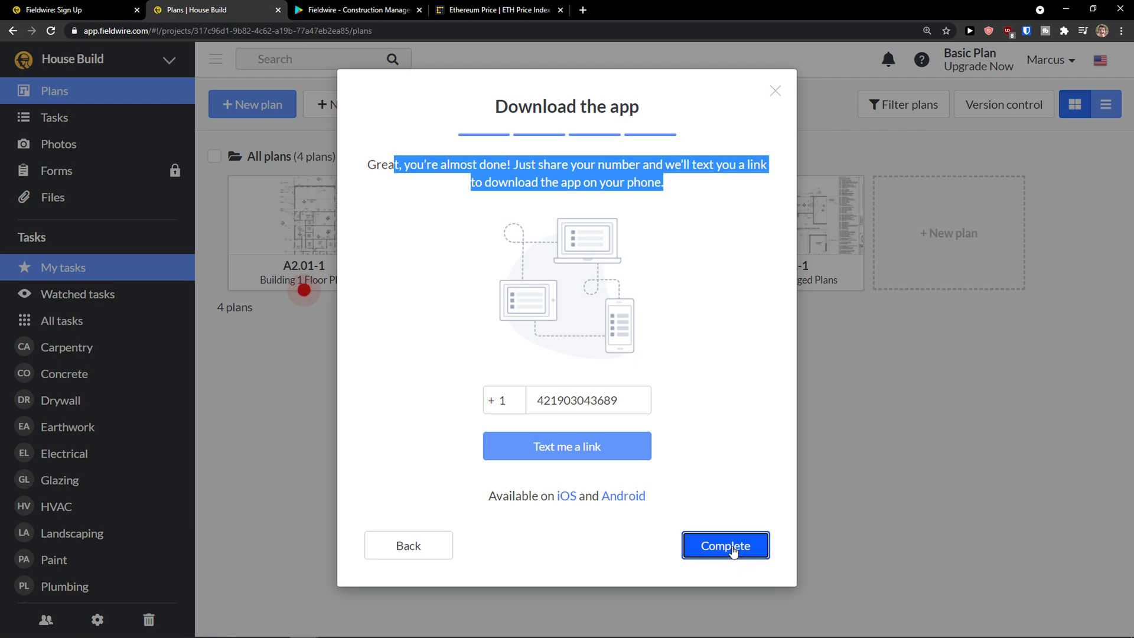
{"action": "left_click", "coordinate": [733, 547]}
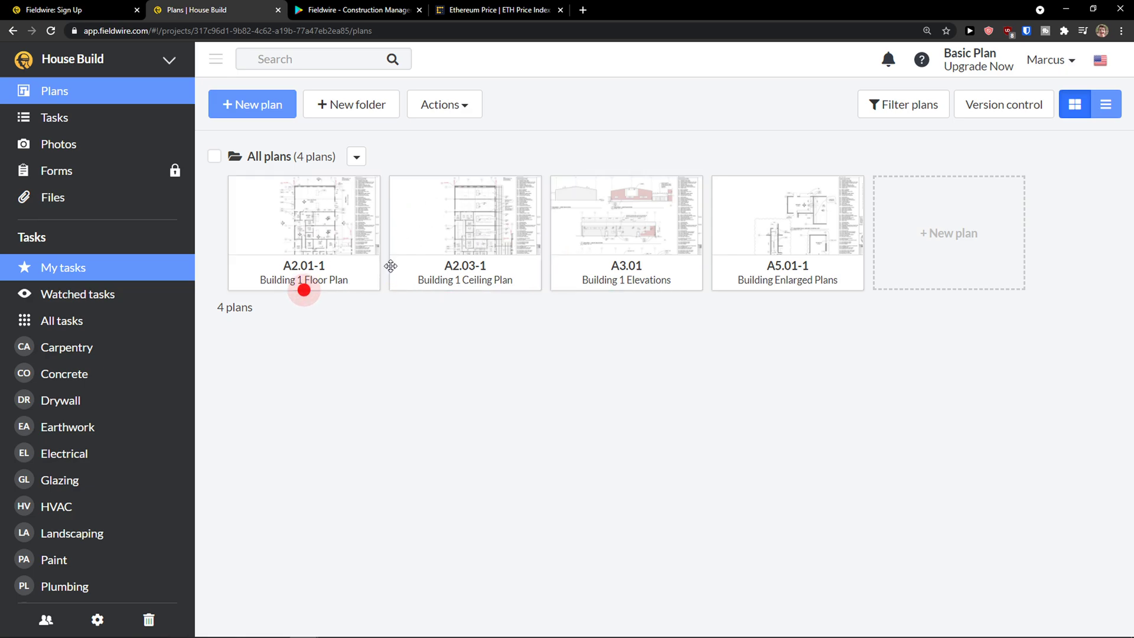
- Open the A2.01-1 Building 1 Floor Plan, reposition and zoom the sheet, and drop a task pin
{"action": "left_click", "coordinate": [337, 248]}
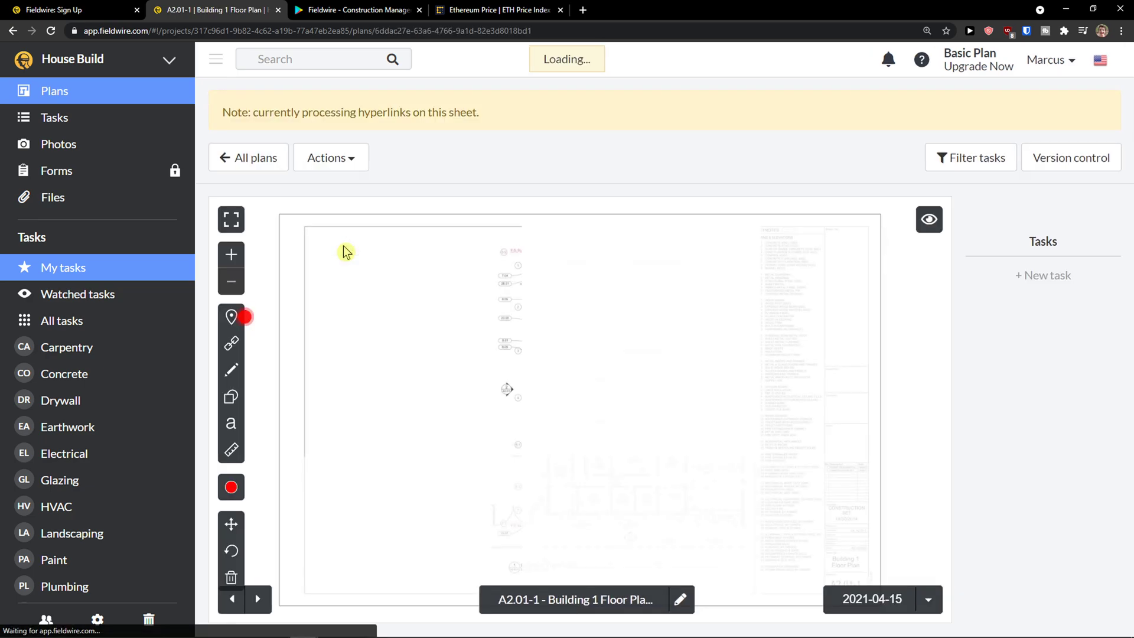
{"action": "scroll", "coordinate": [663, 362], "scroll_direction": "up", "scroll_amount": 6}
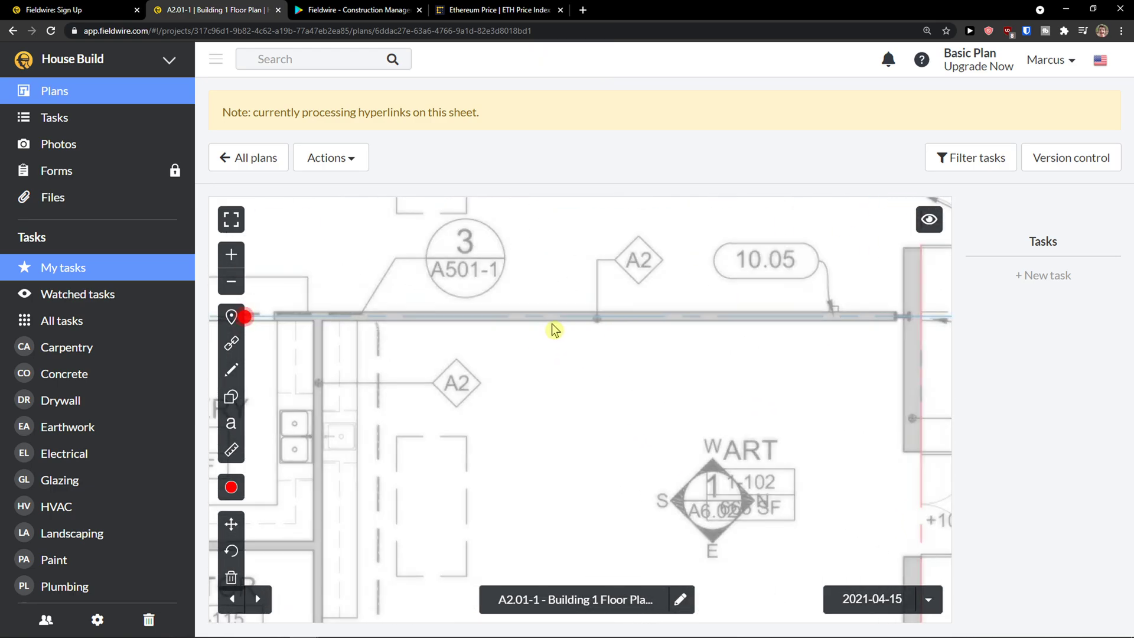
{"action": "left_click_drag", "start_coordinate": [655, 408], "coordinate": [597, 342]}
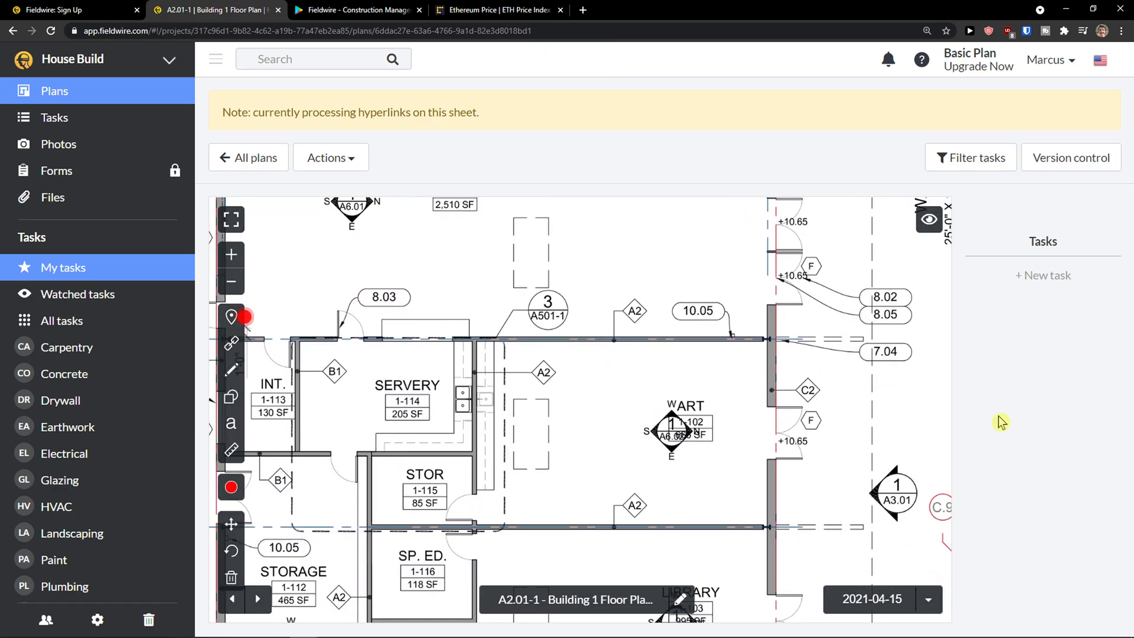
{"action": "scroll", "coordinate": [656, 354], "scroll_direction": "down", "scroll_amount": 6}
{"action": "scroll", "coordinate": [620, 354], "scroll_direction": "down", "scroll_amount": 3}
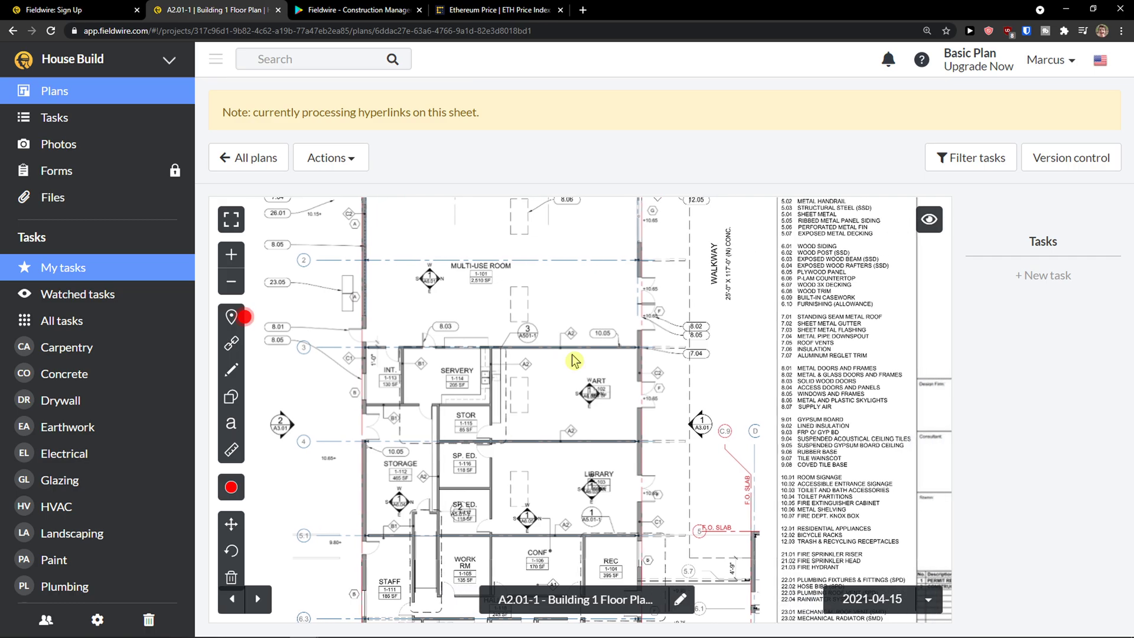
{"action": "scroll", "coordinate": [574, 359], "scroll_direction": "up", "scroll_amount": 6}
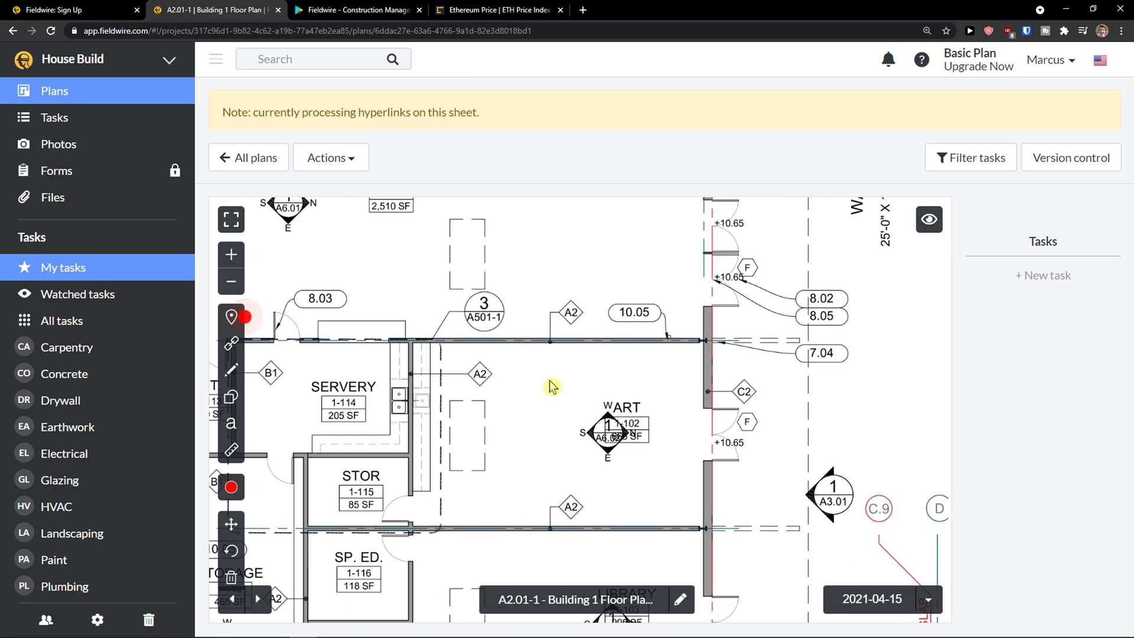
{"action": "left_click", "coordinate": [231, 284]}
{"action": "left_click", "coordinate": [231, 254]}
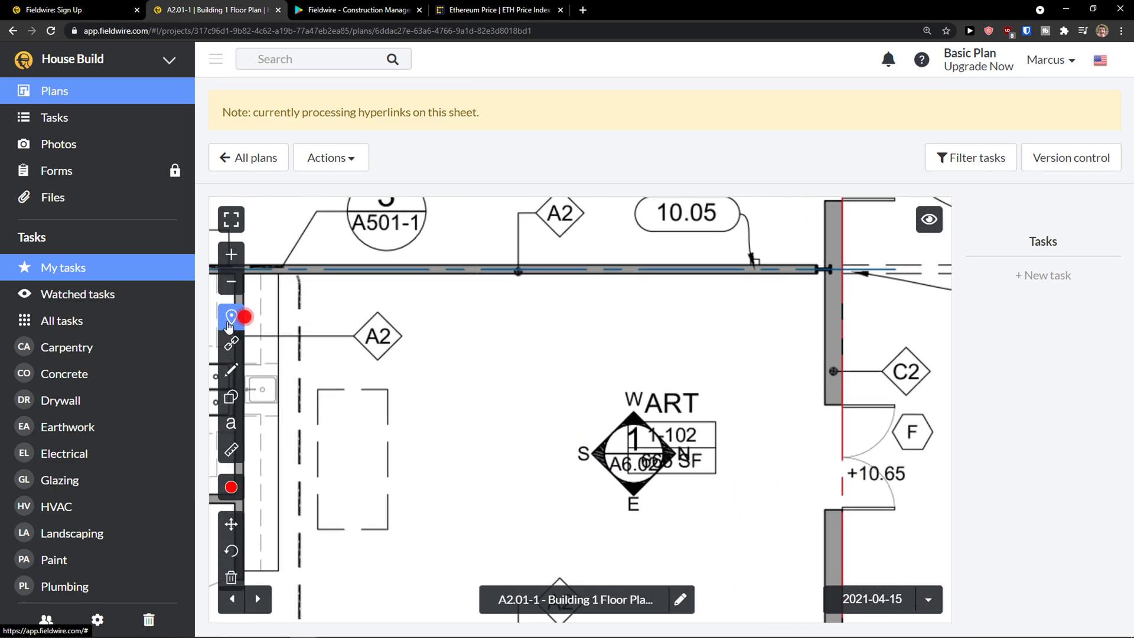
{"action": "left_click", "coordinate": [231, 318]}
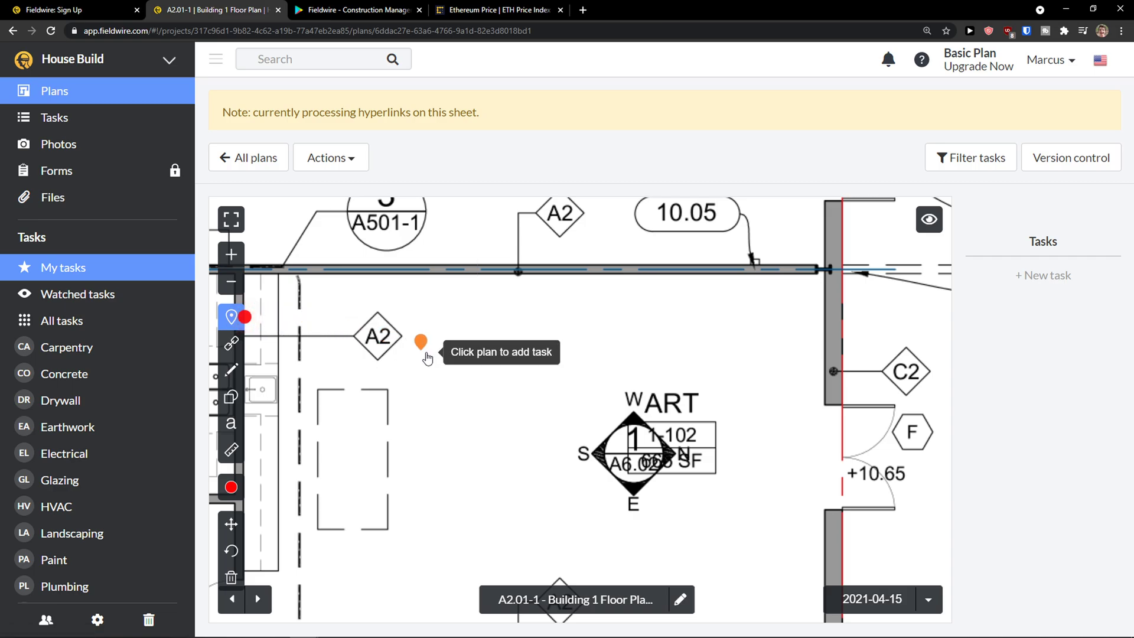
{"action": "scroll", "coordinate": [428, 352], "scroll_direction": "down", "scroll_amount": 5}
{"action": "scroll", "coordinate": [396, 501], "scroll_direction": "up", "scroll_amount": 5}
{"action": "scroll", "coordinate": [397, 500], "scroll_direction": "up", "scroll_amount": 2}
- Title task #1 'This needs to be repaired' and add related task 'Do this please now'
{"action": "key", "text": "Escape"}
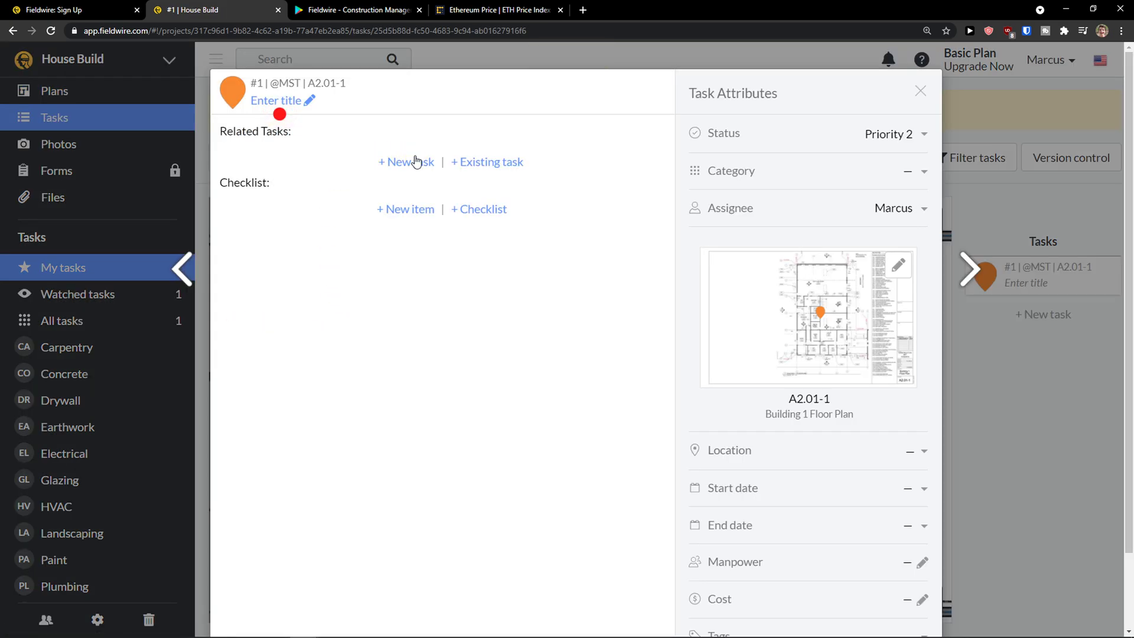
{"action": "left_click", "coordinate": [284, 102]}
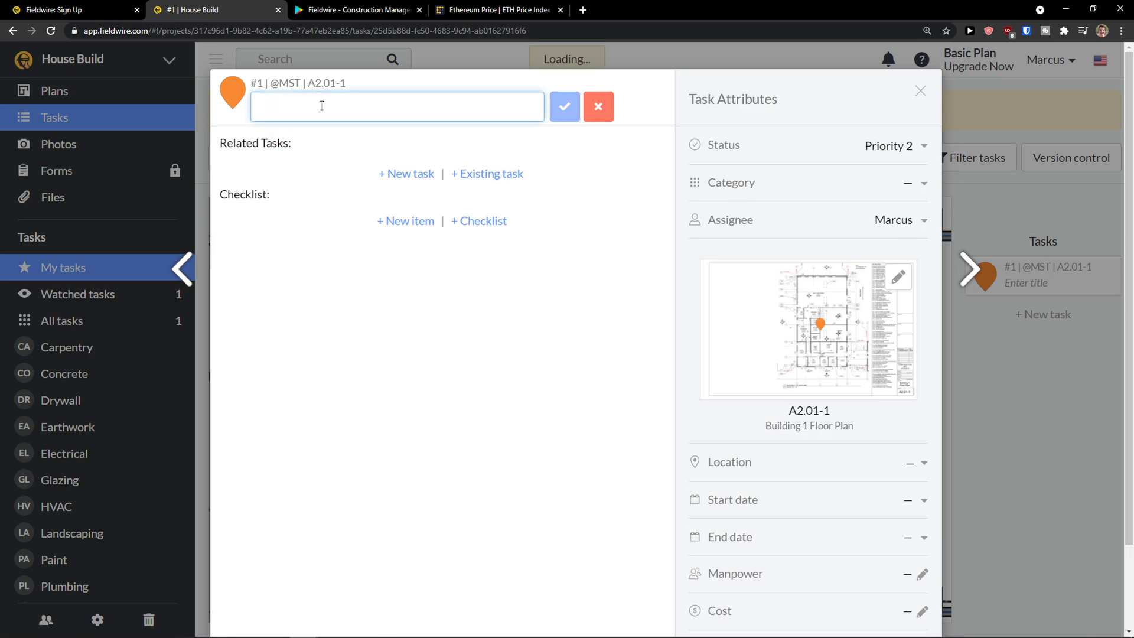
{"action": "type", "text": "This needs to be repaired"}
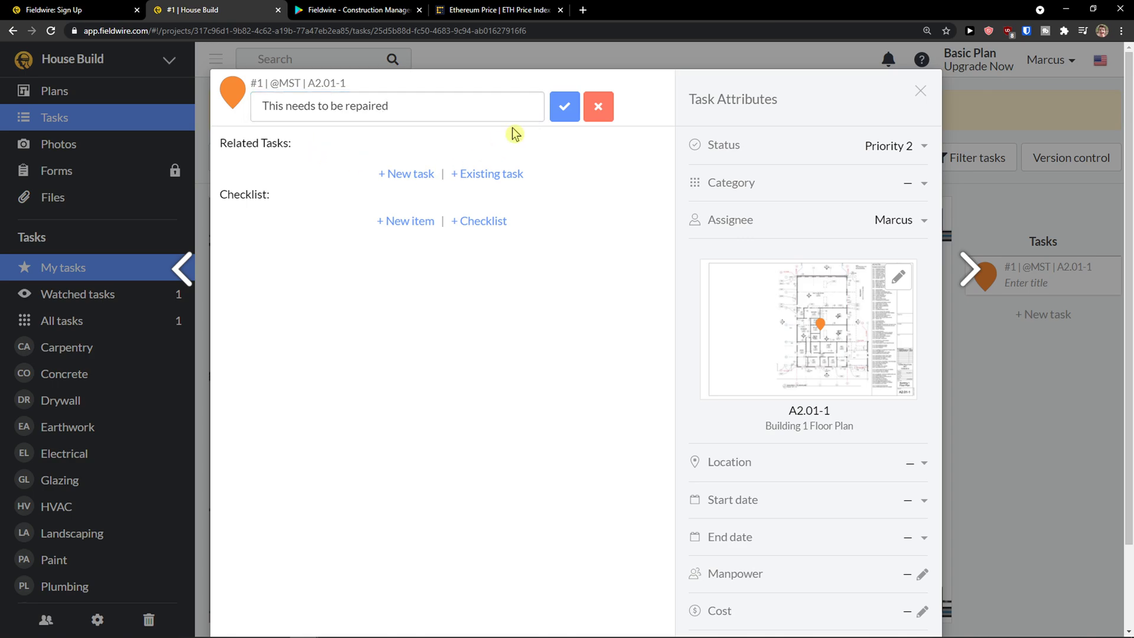
{"action": "left_click", "coordinate": [565, 106]}
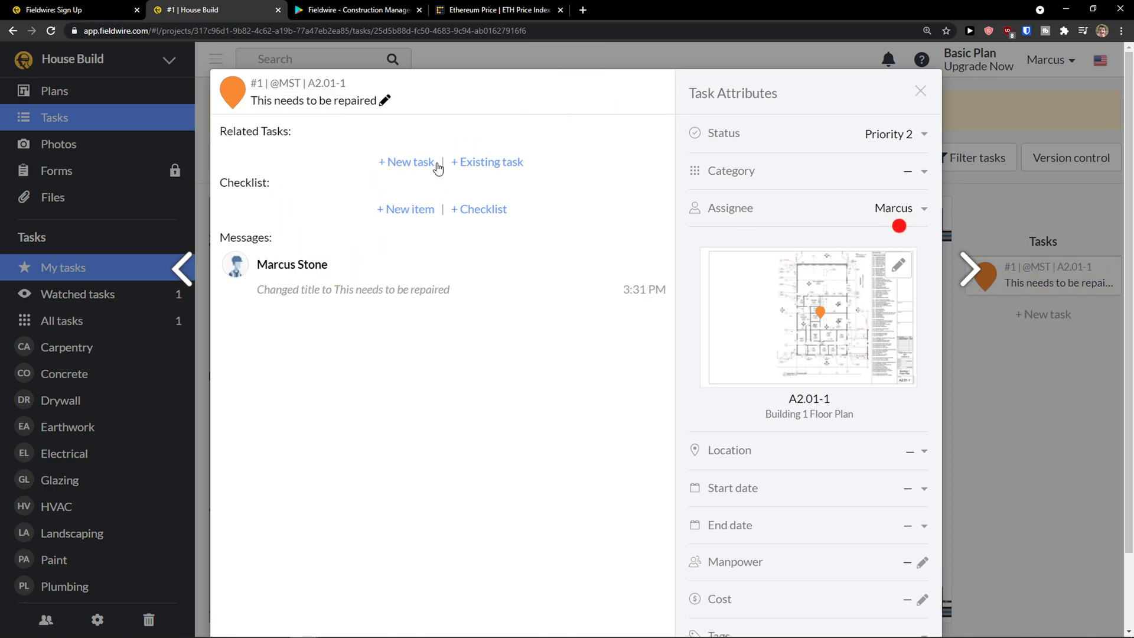
{"action": "left_click", "coordinate": [415, 162]}
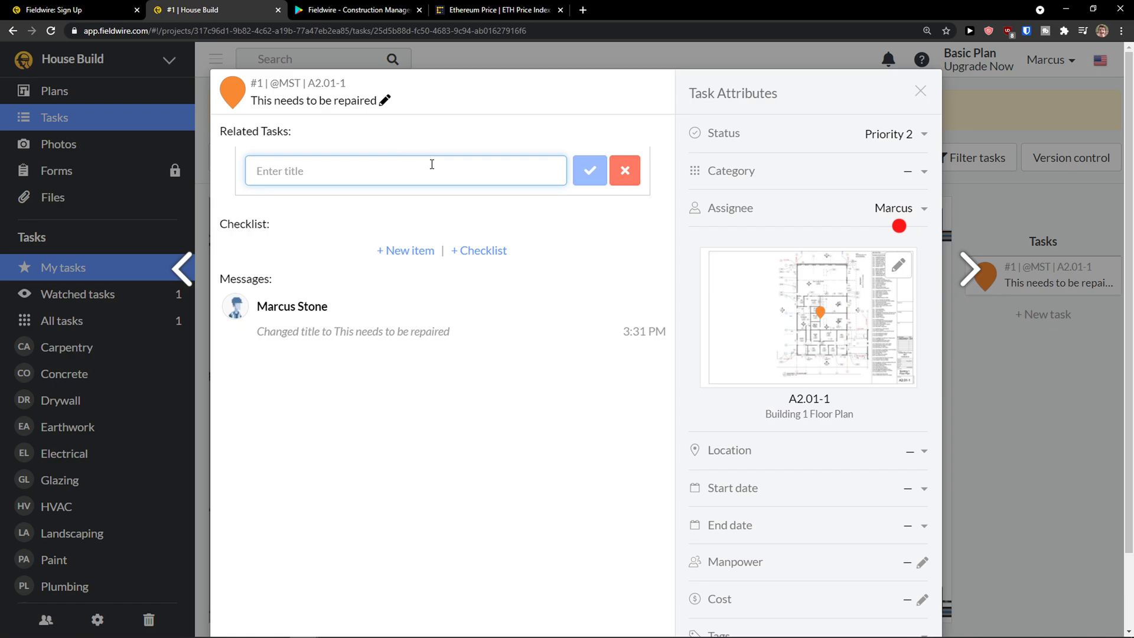
{"action": "type", "text": "Do this please now"}
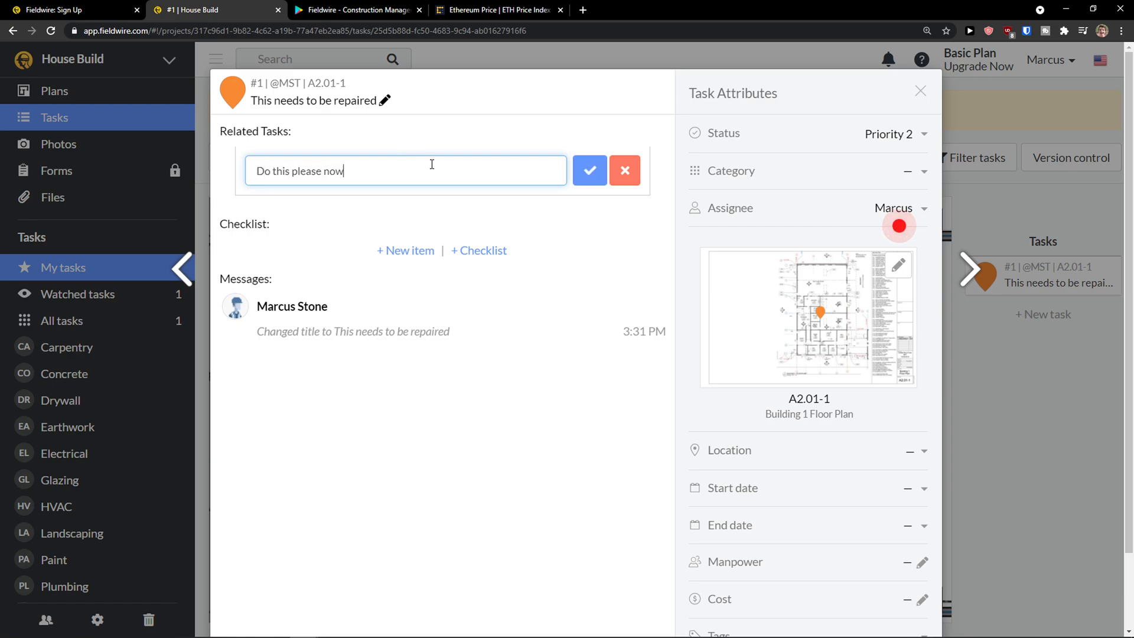
{"action": "left_click", "coordinate": [590, 170]}
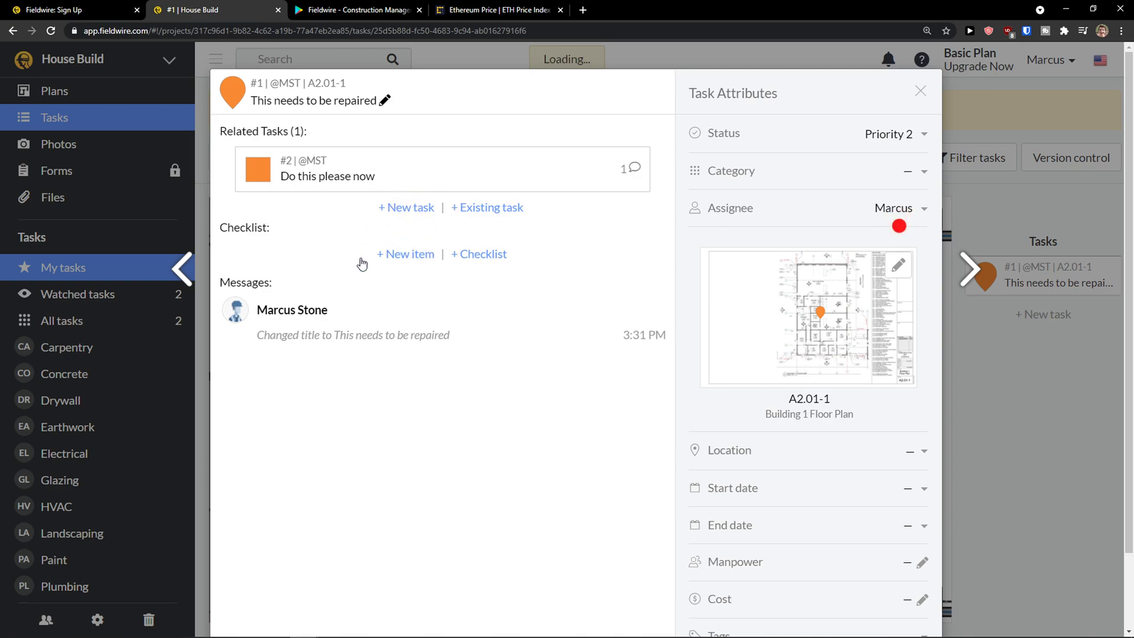
- Add checklist items 1, 2 and 3 to task #1 and tick item 1
{"action": "left_click", "coordinate": [464, 258]}
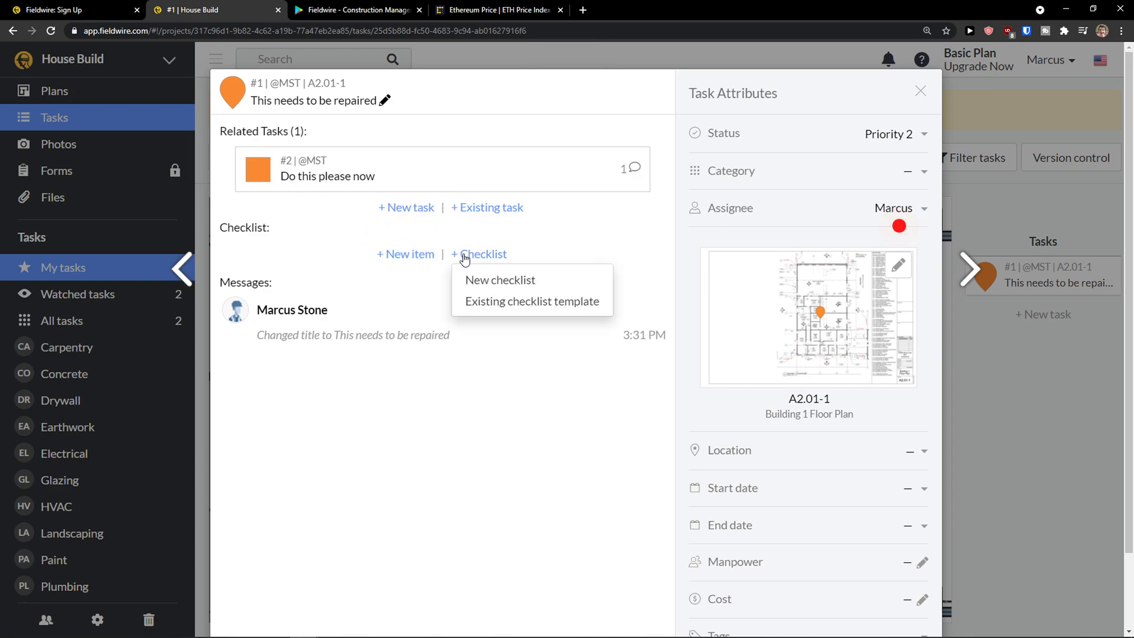
{"action": "left_click", "coordinate": [412, 258]}
{"action": "type", "text": "1"}
{"action": "key", "text": "Return"}
{"action": "type", "text": "23"}
{"action": "key", "text": "Return"}
{"action": "type", "text": "3"}
{"action": "key", "text": "Return"}
{"action": "left_click", "coordinate": [235, 255]}
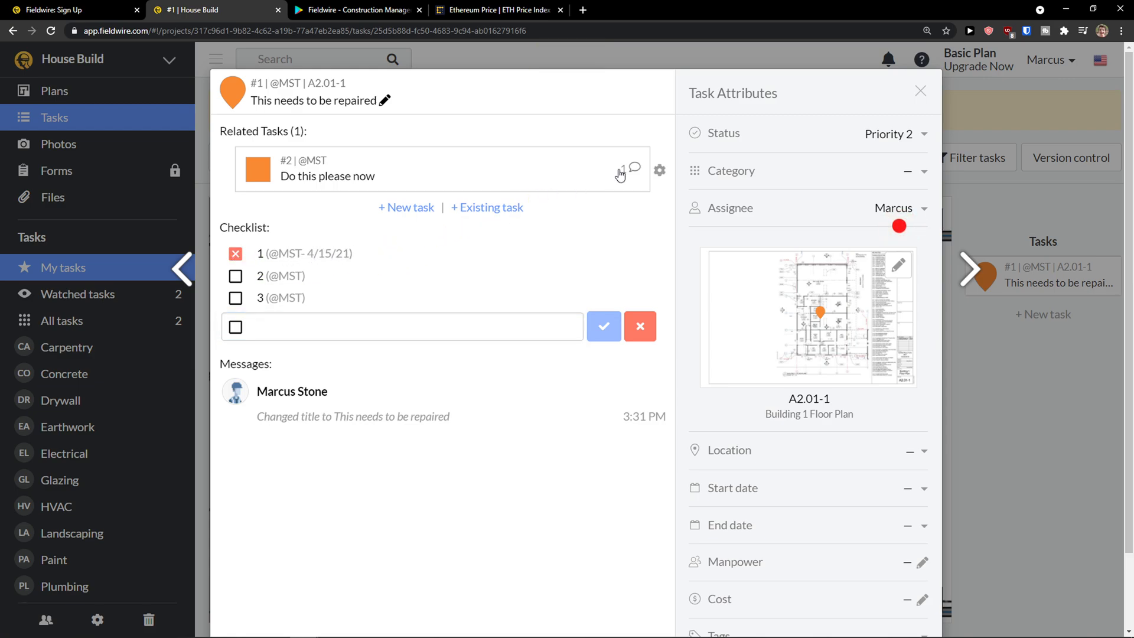
{"action": "left_click", "coordinate": [906, 135]}
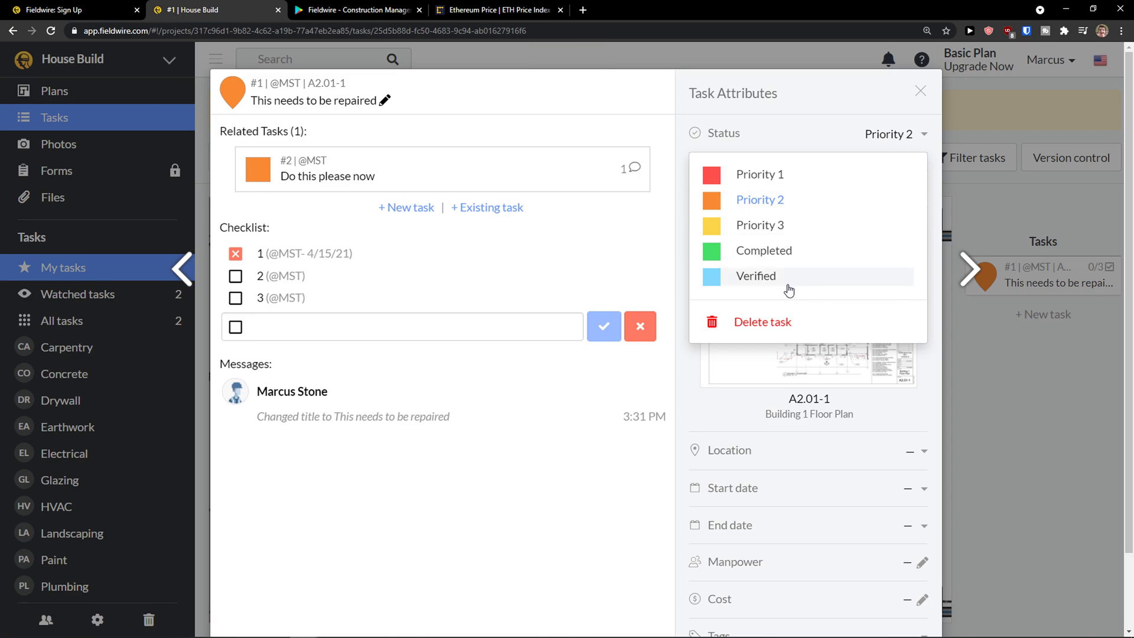
{"action": "left_click", "coordinate": [620, 289]}
{"action": "left_click", "coordinate": [895, 208]}
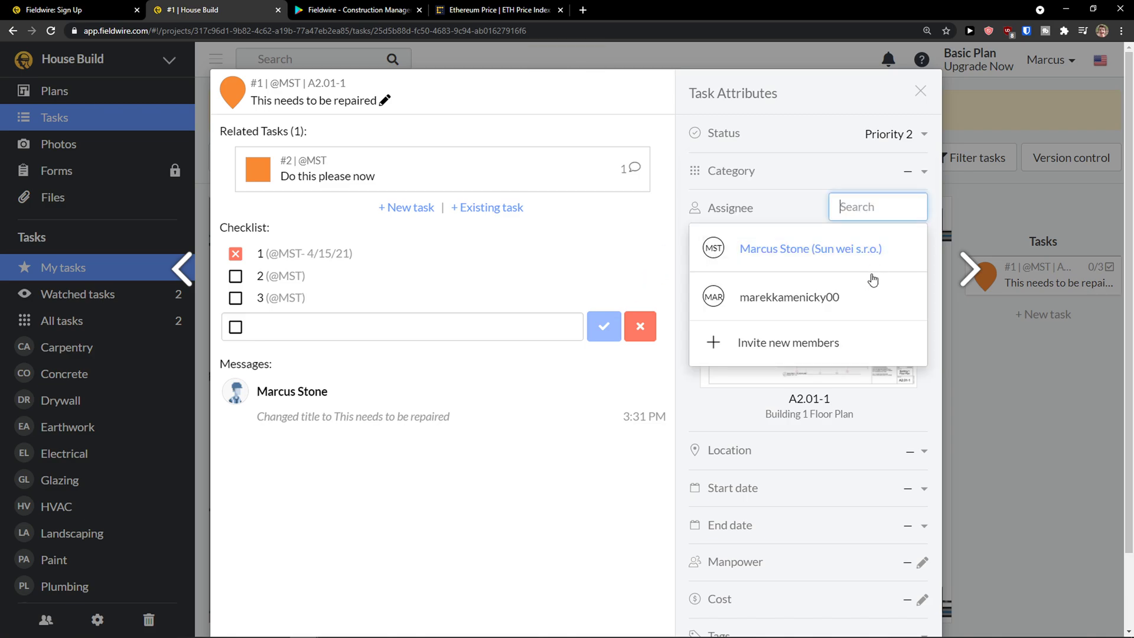
{"action": "left_click", "coordinate": [834, 303]}
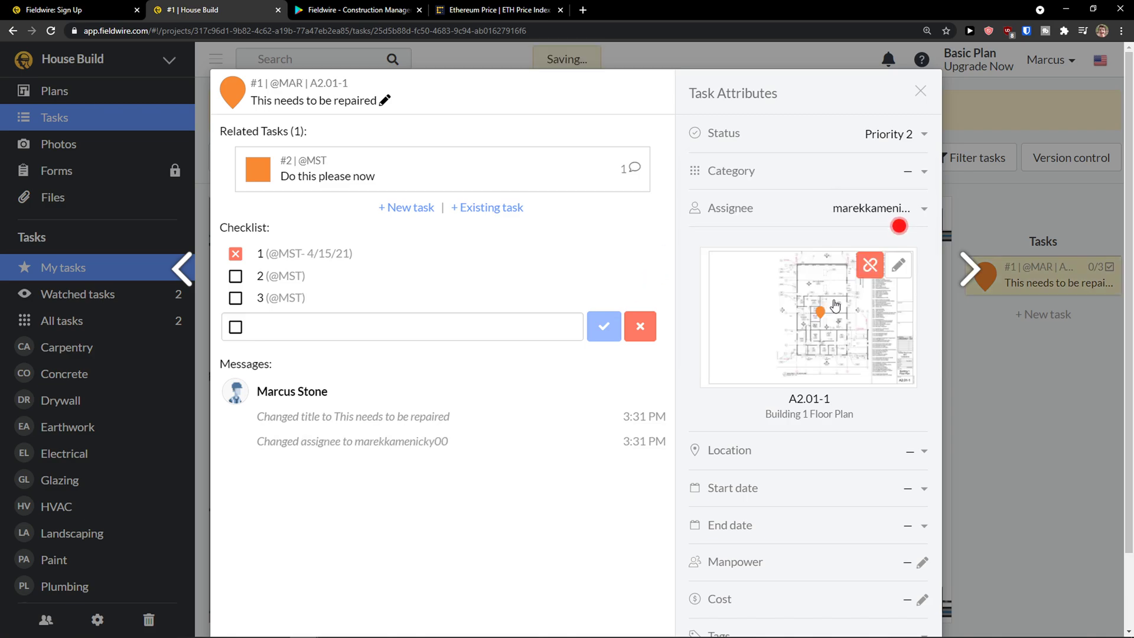
{"action": "left_click", "coordinate": [873, 207]}
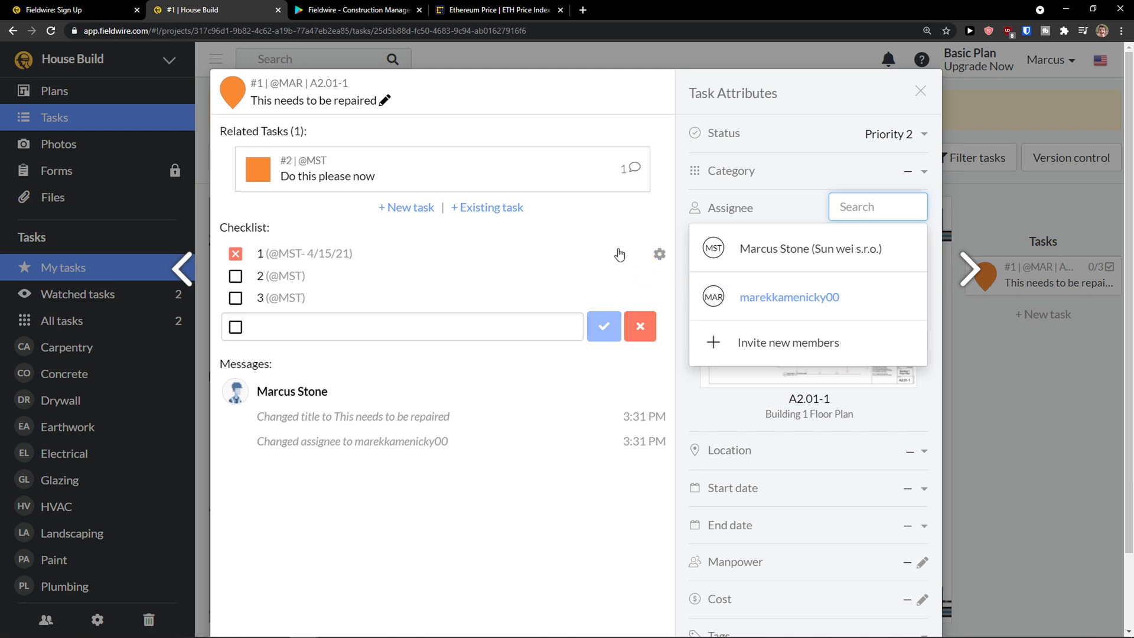
{"action": "left_click", "coordinate": [580, 251]}
{"action": "scroll", "coordinate": [709, 266], "scroll_direction": "down", "scroll_amount": 2}
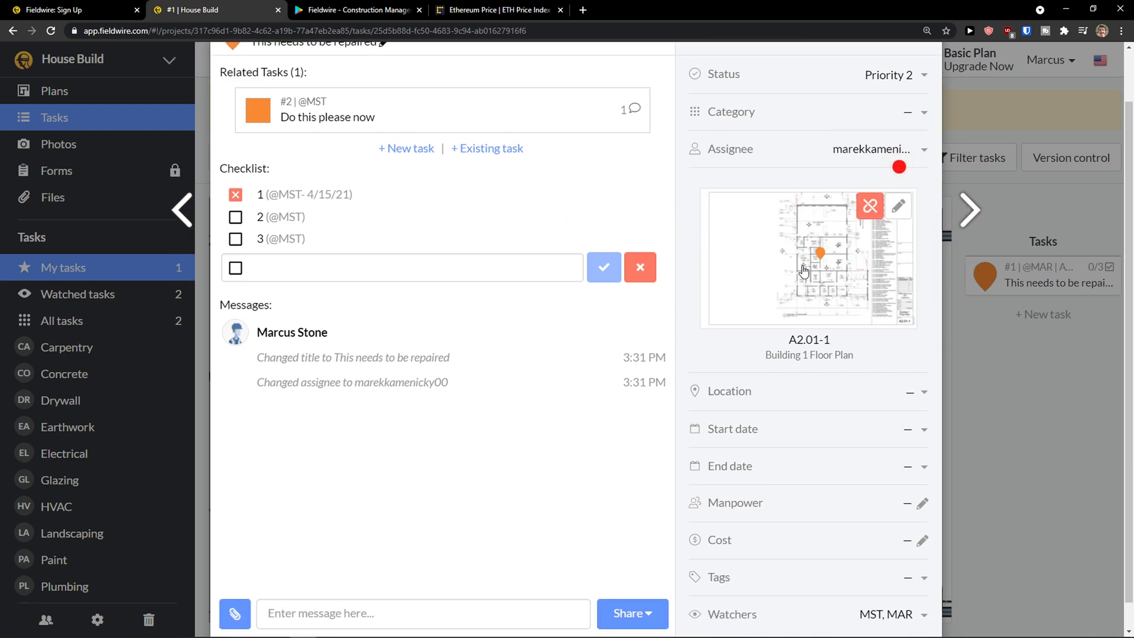
{"action": "scroll", "coordinate": [833, 263], "scroll_direction": "down", "scroll_amount": 1}
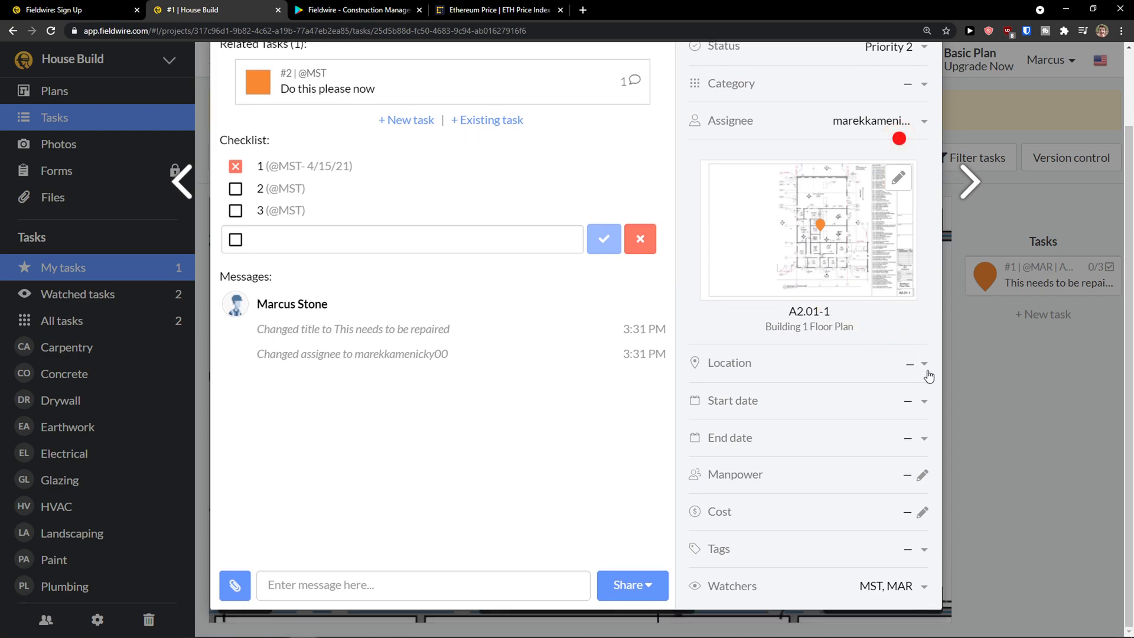
- Set the task's manpower to 0 man-hours and its cost to 10000 USD
{"action": "left_click", "coordinate": [920, 403]}
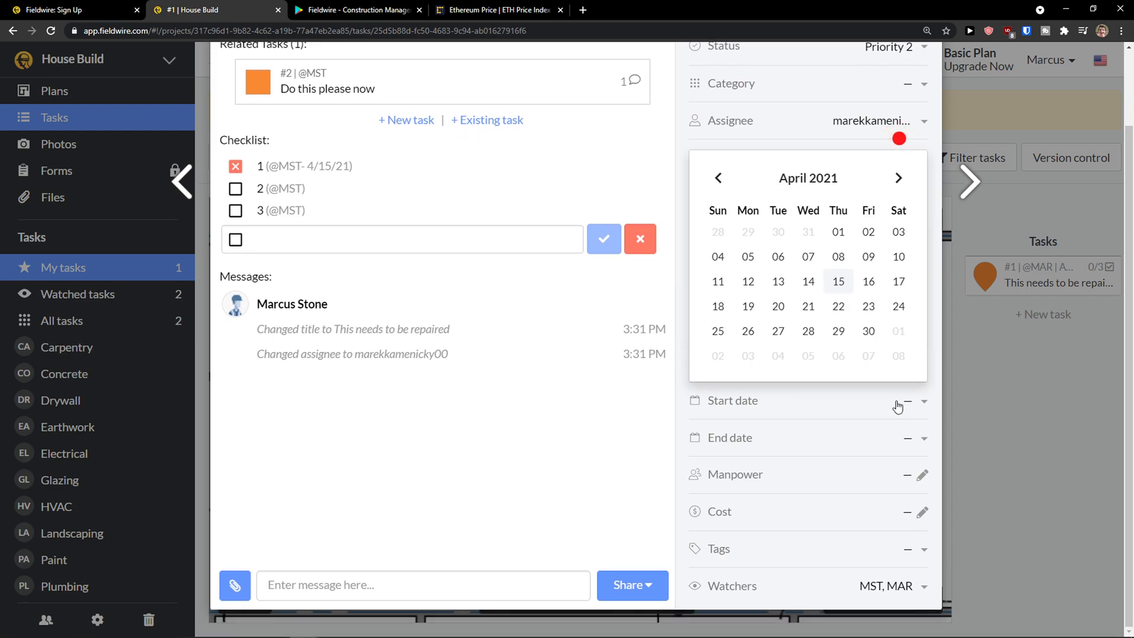
{"action": "left_click", "coordinate": [862, 409]}
{"action": "left_click", "coordinate": [920, 363]}
{"action": "left_click", "coordinate": [774, 342]}
{"action": "left_click", "coordinate": [920, 476]}
{"action": "left_click", "coordinate": [921, 513]}
{"action": "type", "text": "100"}
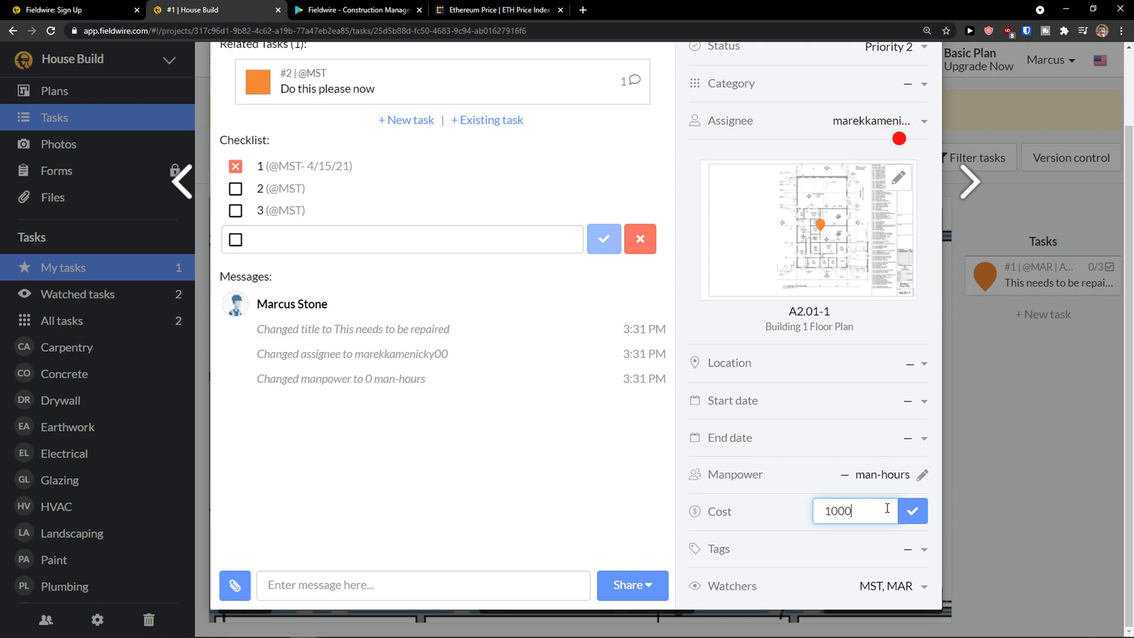
{"action": "type", "text": "0"}
{"action": "key", "text": "Return"}
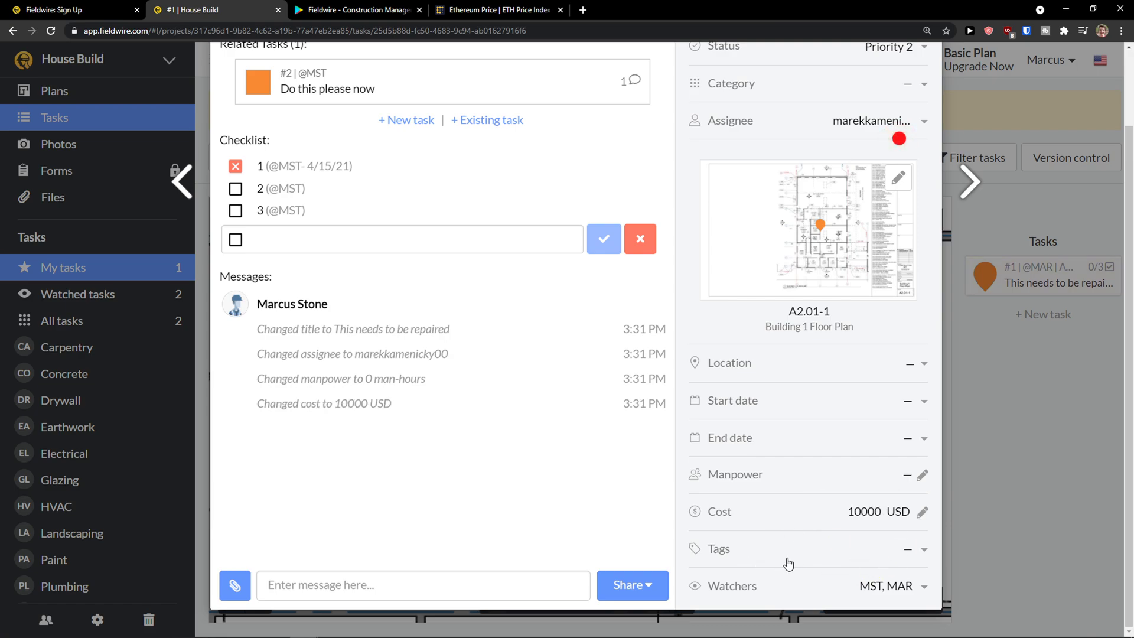
- Check the task's watchers list and start a message on the task
{"action": "left_click", "coordinate": [880, 586]}
{"action": "left_click", "coordinate": [438, 583]}
{"action": "scroll", "coordinate": [447, 556], "scroll_direction": "up", "scroll_amount": 3}
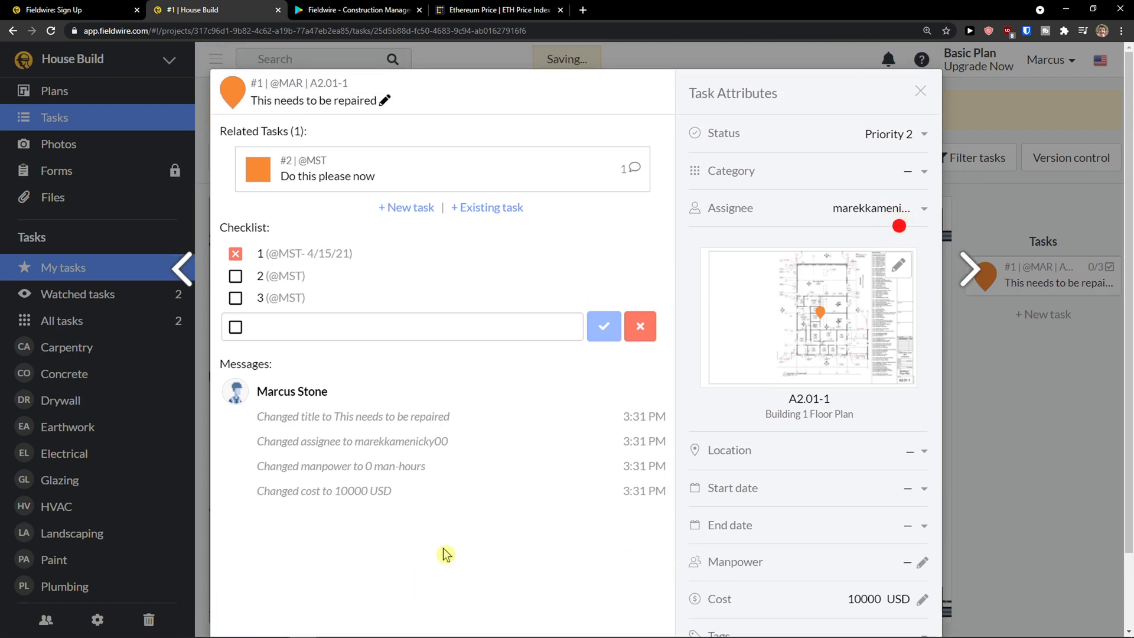
{"action": "scroll", "coordinate": [390, 519], "scroll_direction": "down", "scroll_amount": 2}
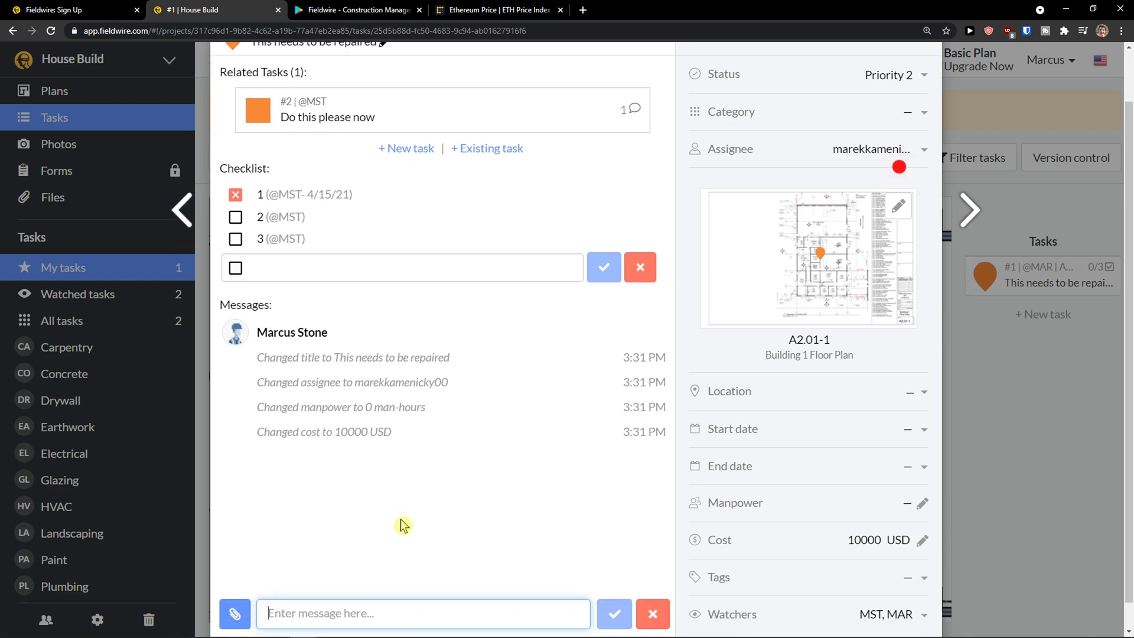
{"action": "scroll", "coordinate": [419, 510], "scroll_direction": "down", "scroll_amount": 1}
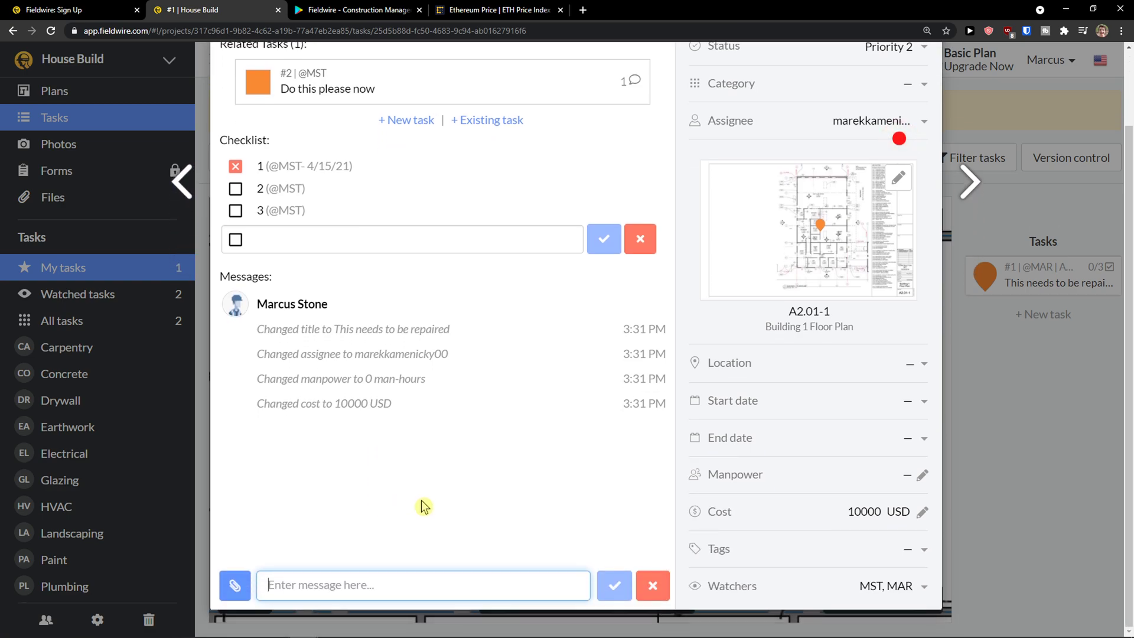
{"action": "scroll", "coordinate": [423, 506], "scroll_direction": "up", "scroll_amount": 3}
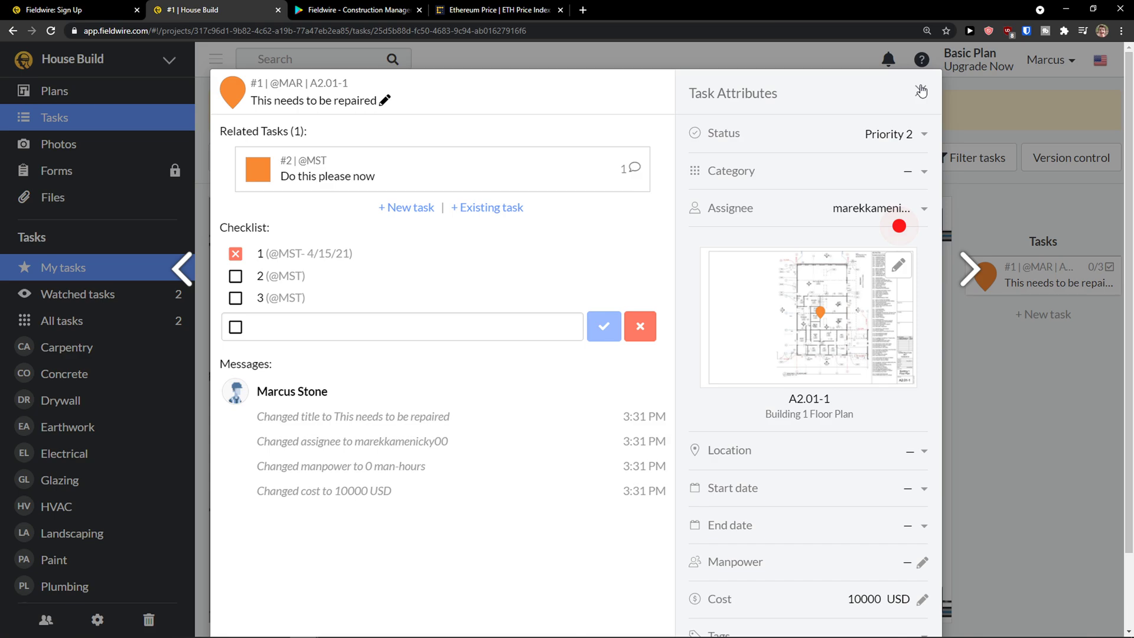
{"action": "key", "text": "ctrl+a"}
{"action": "left_click", "coordinate": [871, 207]}
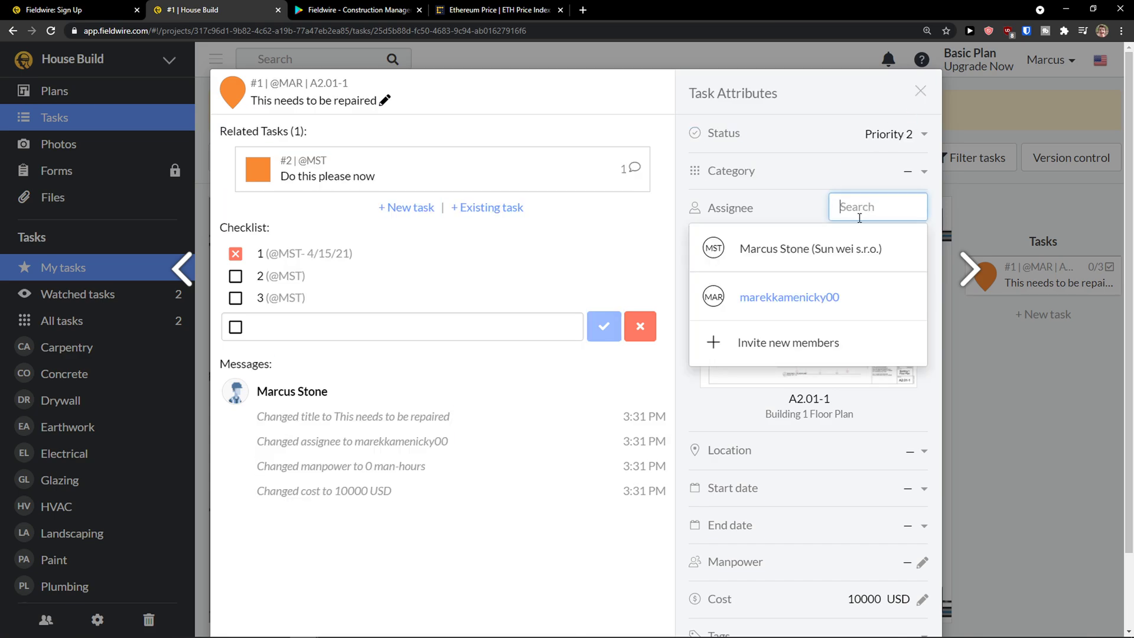
- Close task #1 and drop a photo link pin near SP. ED. on A2.01-1
{"action": "left_click", "coordinate": [781, 173]}
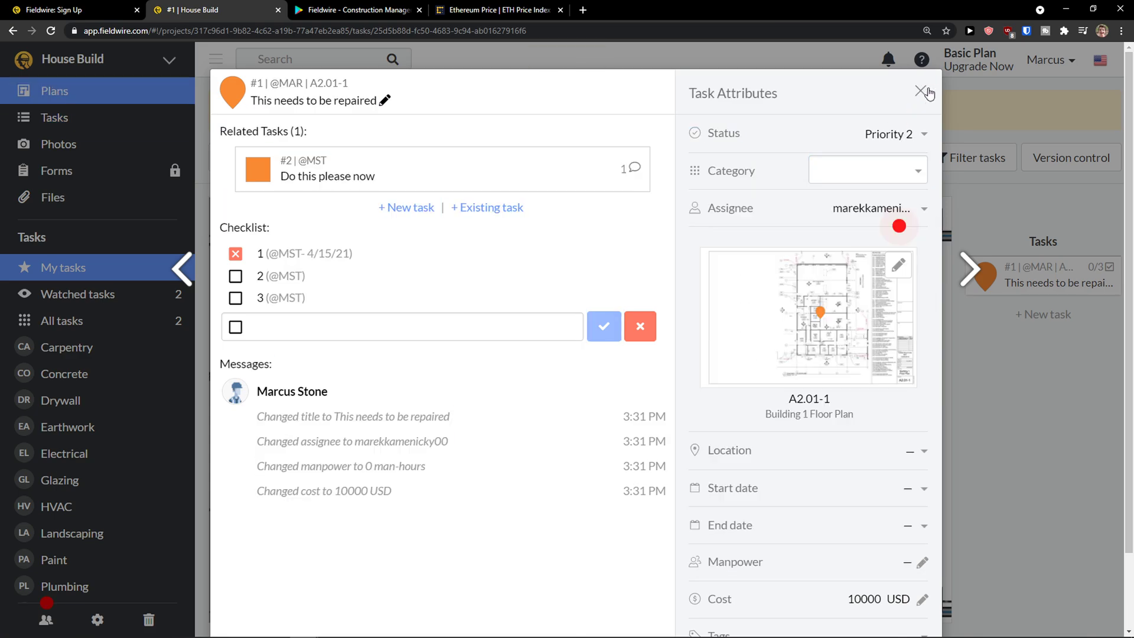
{"action": "left_click", "coordinate": [921, 91]}
{"action": "scroll", "coordinate": [716, 347], "scroll_direction": "down", "scroll_amount": 5}
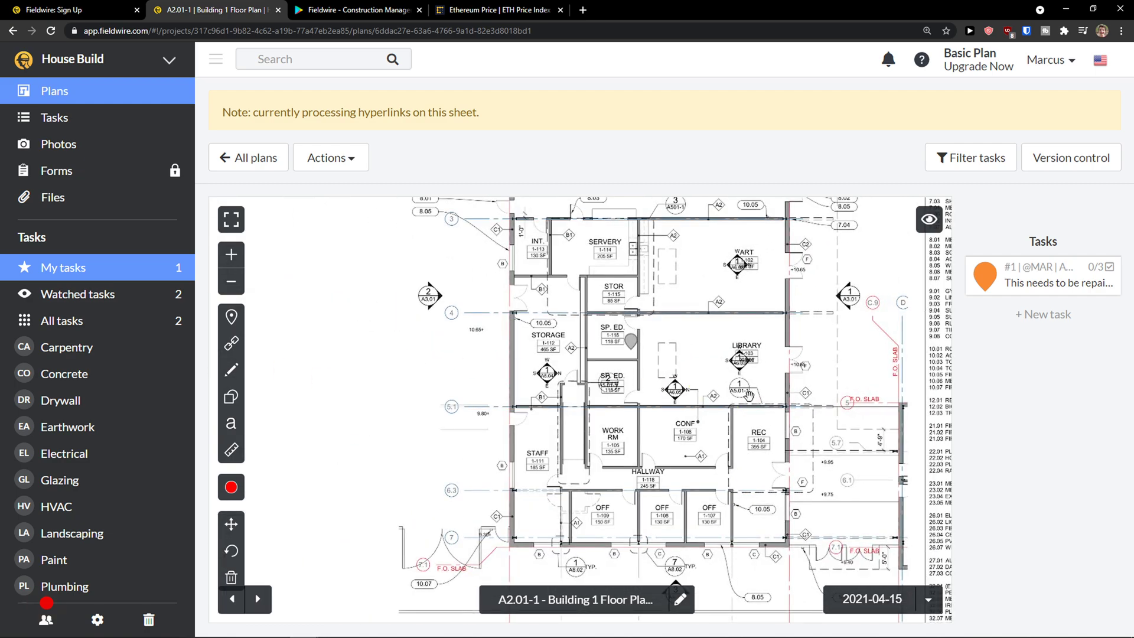
{"action": "scroll", "coordinate": [496, 354], "scroll_direction": "down", "scroll_amount": 3}
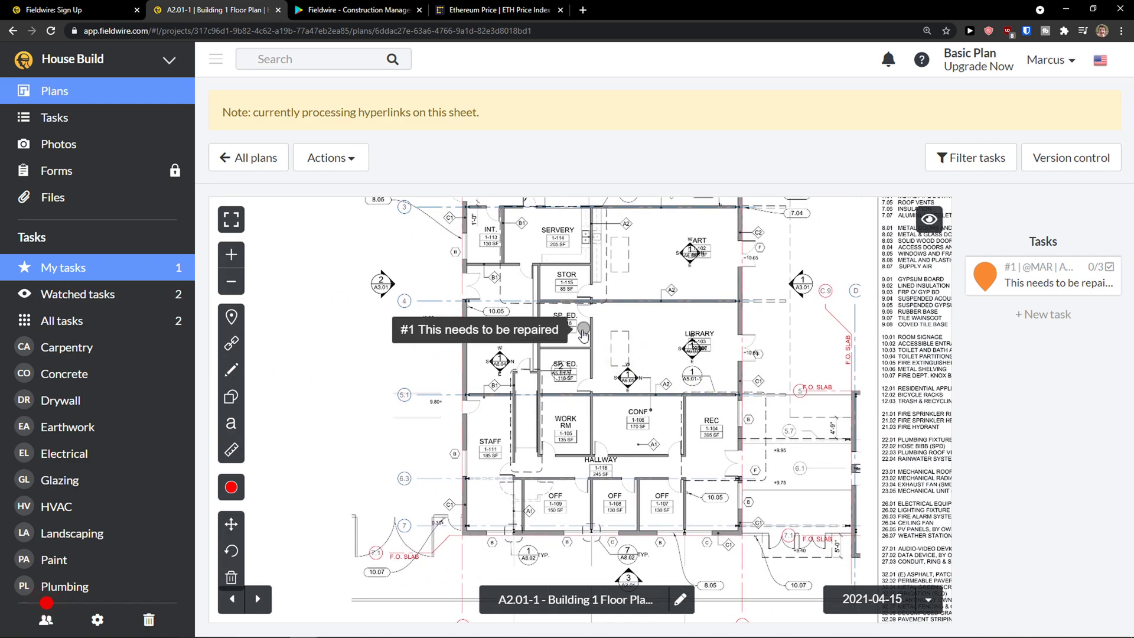
{"action": "scroll", "coordinate": [584, 333], "scroll_direction": "up", "scroll_amount": 5}
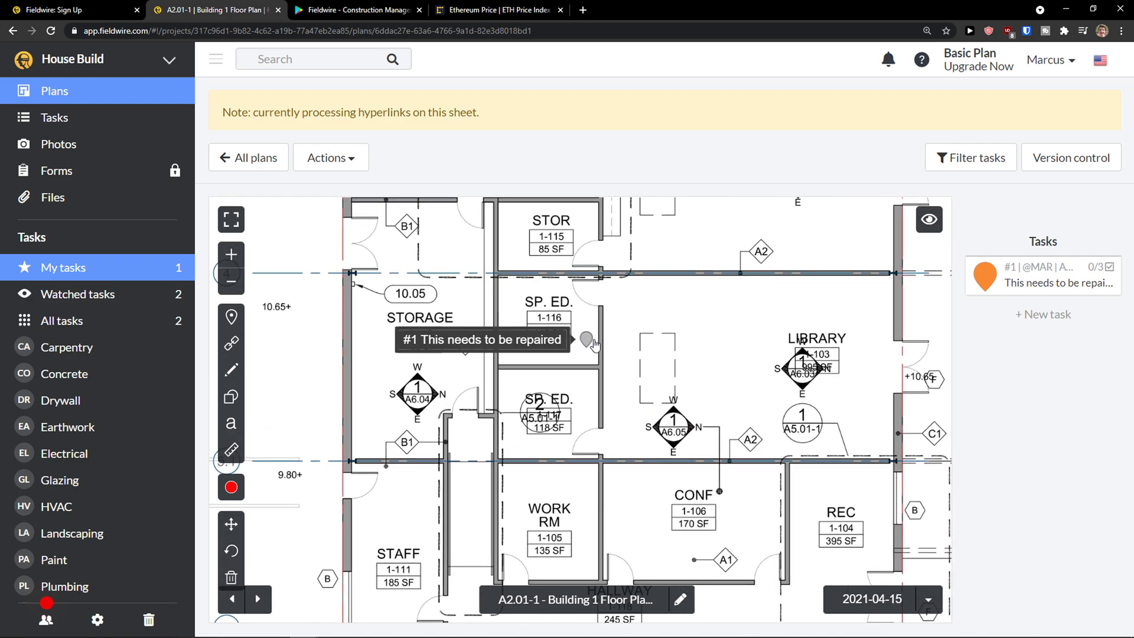
{"action": "scroll", "coordinate": [398, 355], "scroll_direction": "up", "scroll_amount": 4}
{"action": "left_click", "coordinate": [231, 344]}
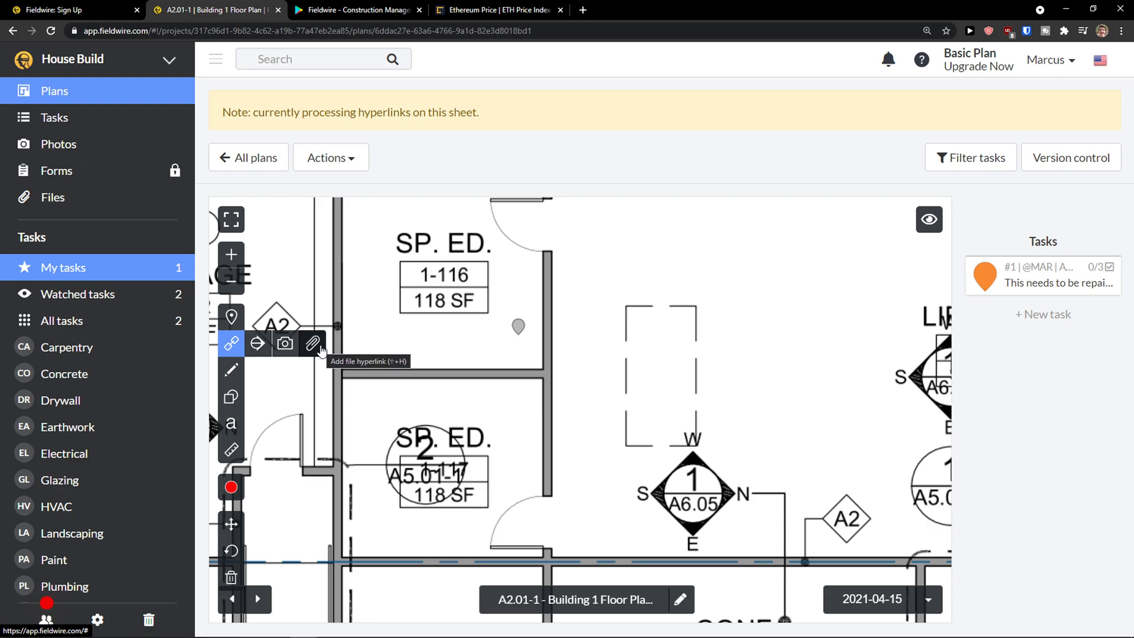
{"action": "left_click", "coordinate": [231, 344]}
{"action": "left_click", "coordinate": [279, 344]}
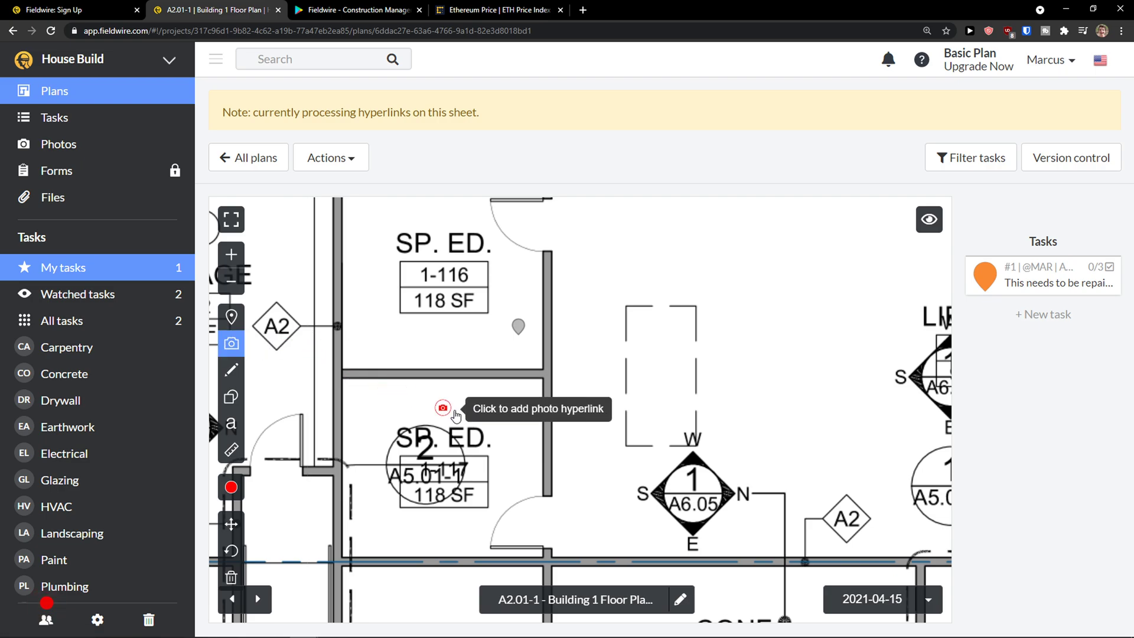
{"action": "left_click", "coordinate": [532, 400]}
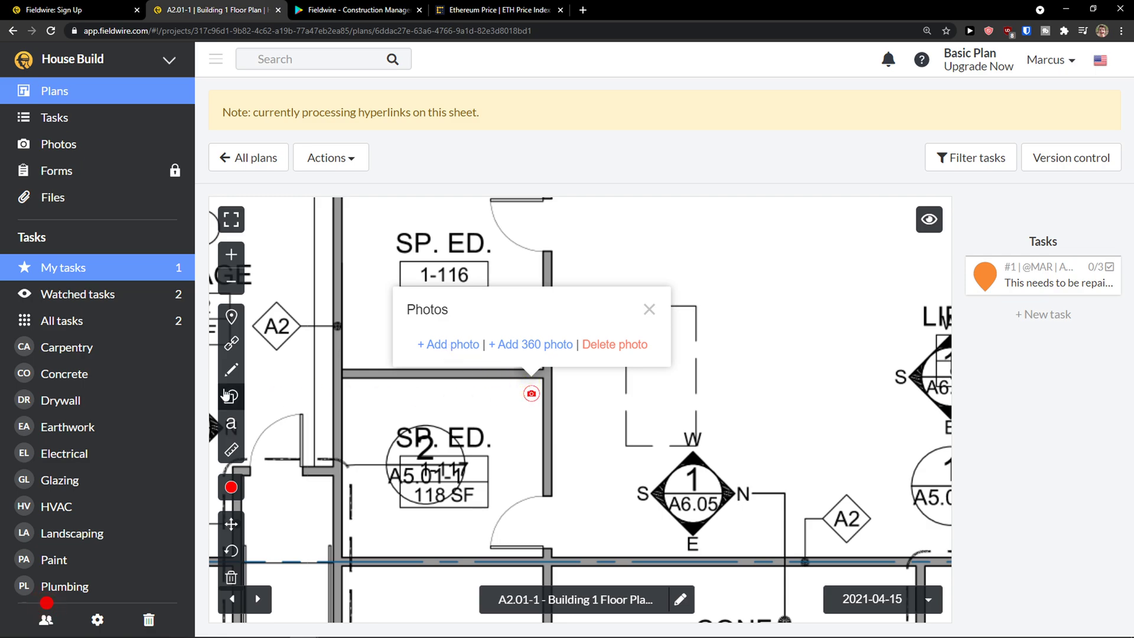
{"action": "left_click", "coordinate": [231, 344]}
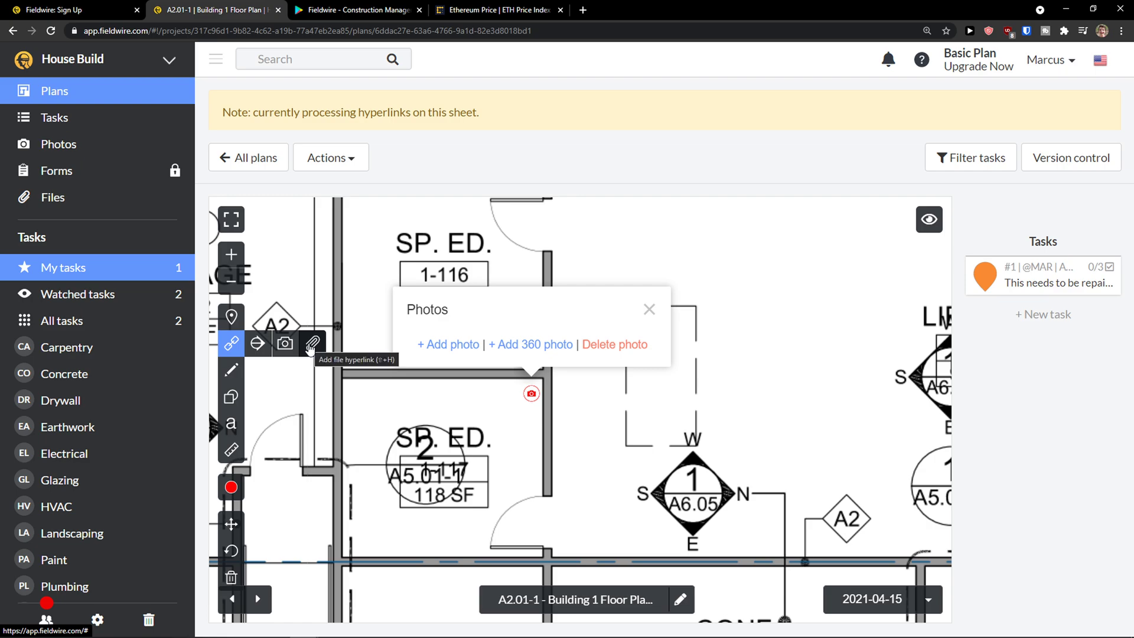
- Draw a red straight line from the wall corner toward the LIBRARY label
{"action": "left_click", "coordinate": [231, 371]}
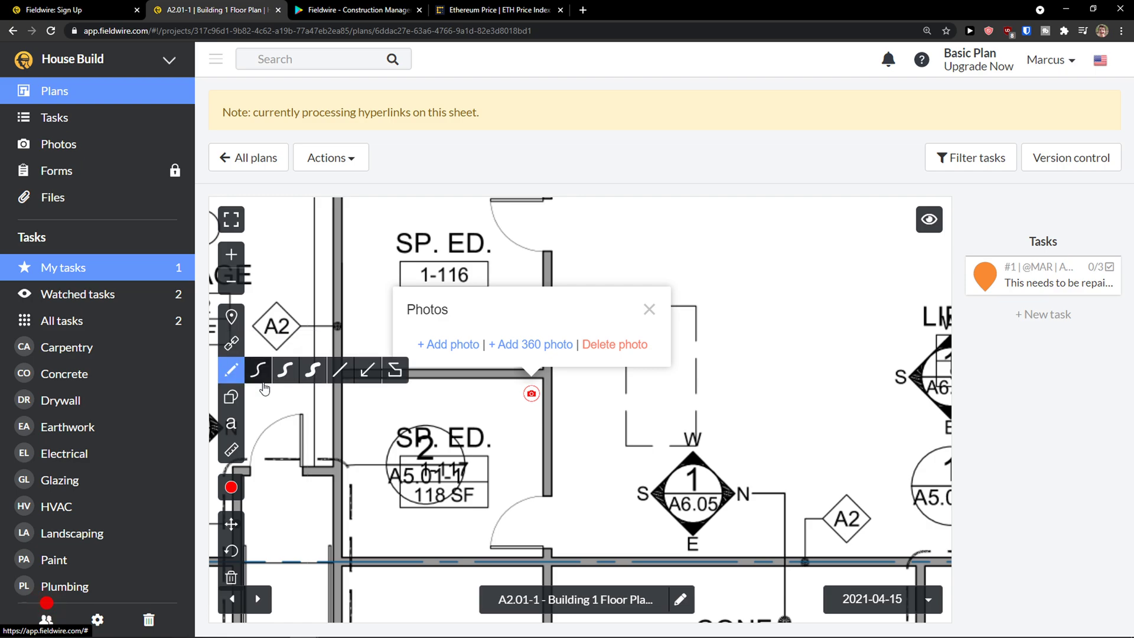
{"action": "left_click", "coordinate": [342, 371]}
{"action": "scroll", "coordinate": [532, 355], "scroll_direction": "down", "scroll_amount": 3}
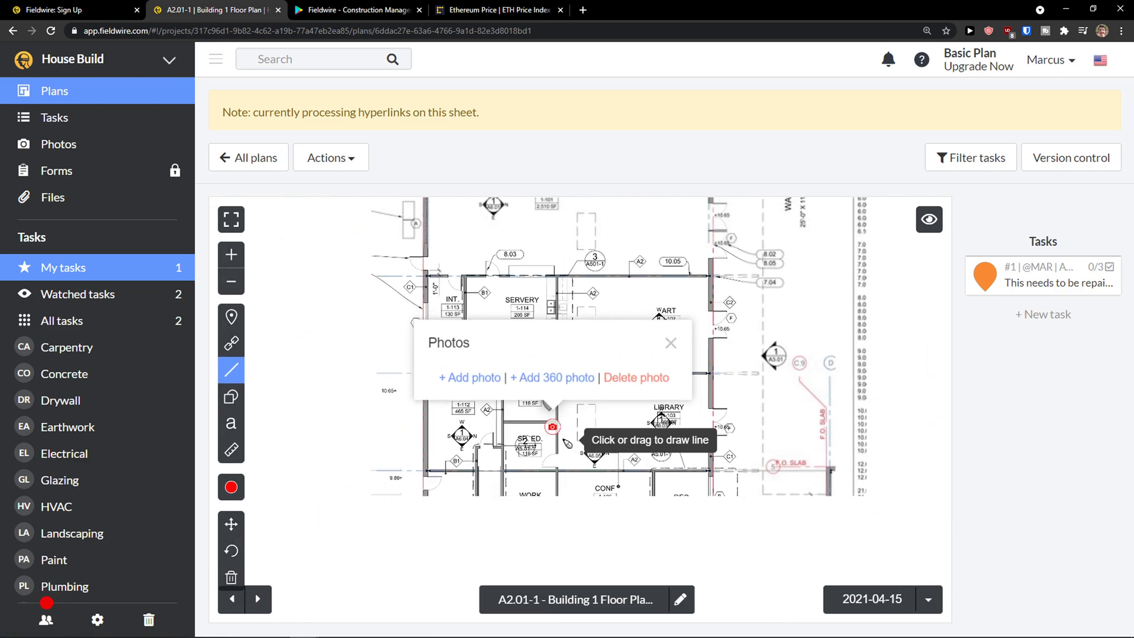
{"action": "scroll", "coordinate": [644, 355], "scroll_direction": "up", "scroll_amount": 4}
{"action": "left_click_drag", "start_coordinate": [692, 306], "coordinate": [624, 410]}
- Delete the stray short line segment and the leftover tick
{"action": "left_click", "coordinate": [626, 411]}
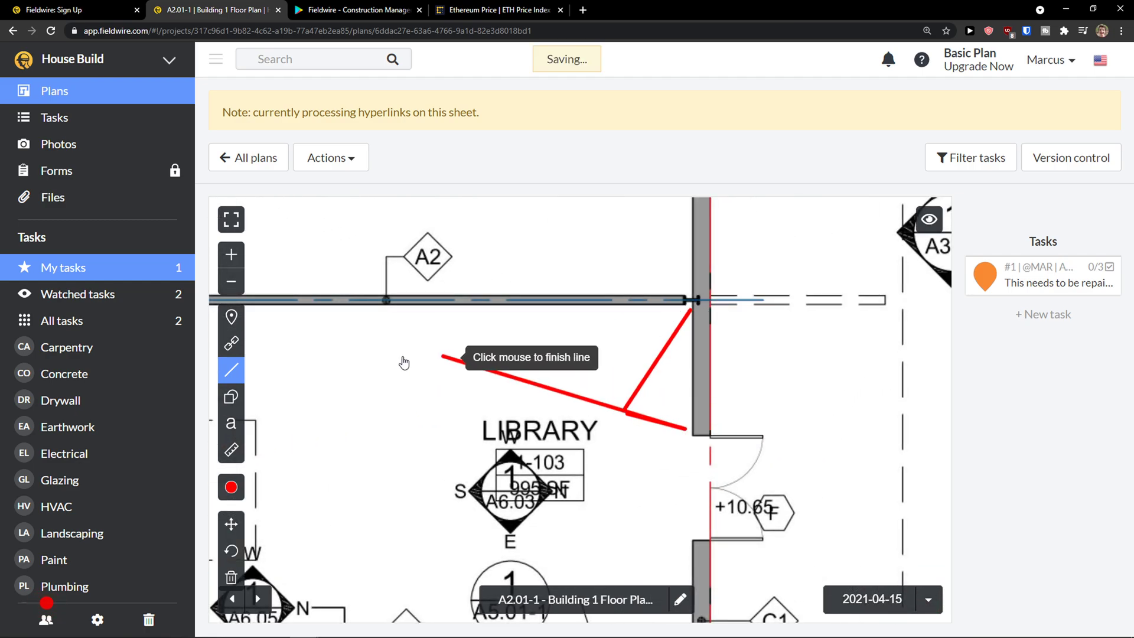
{"action": "left_click", "coordinate": [634, 420]}
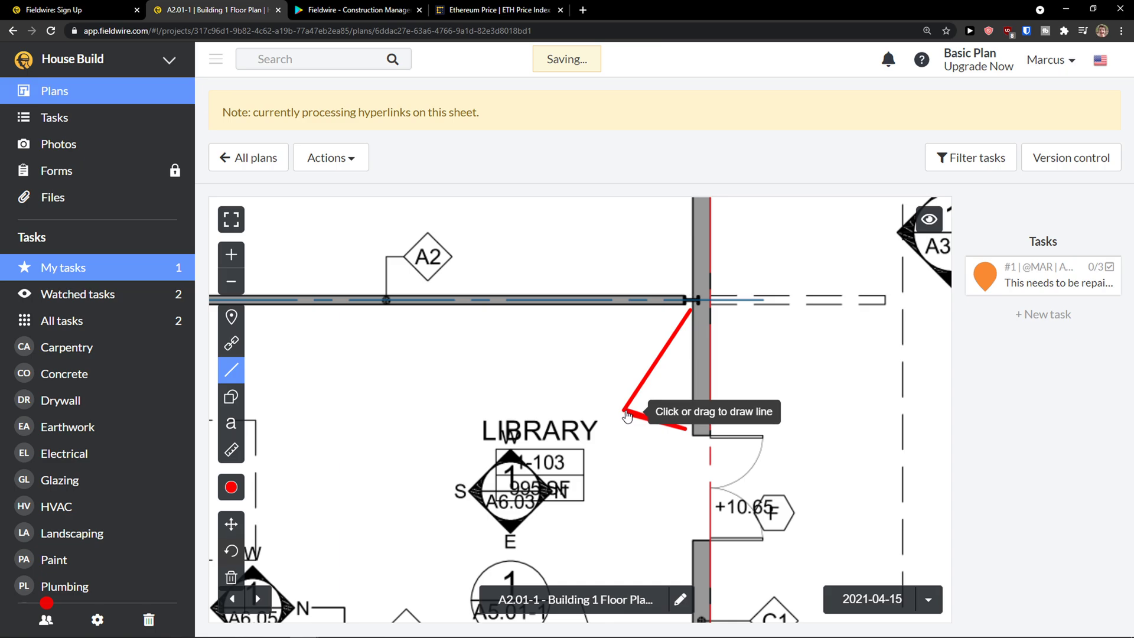
{"action": "left_click", "coordinate": [629, 412]}
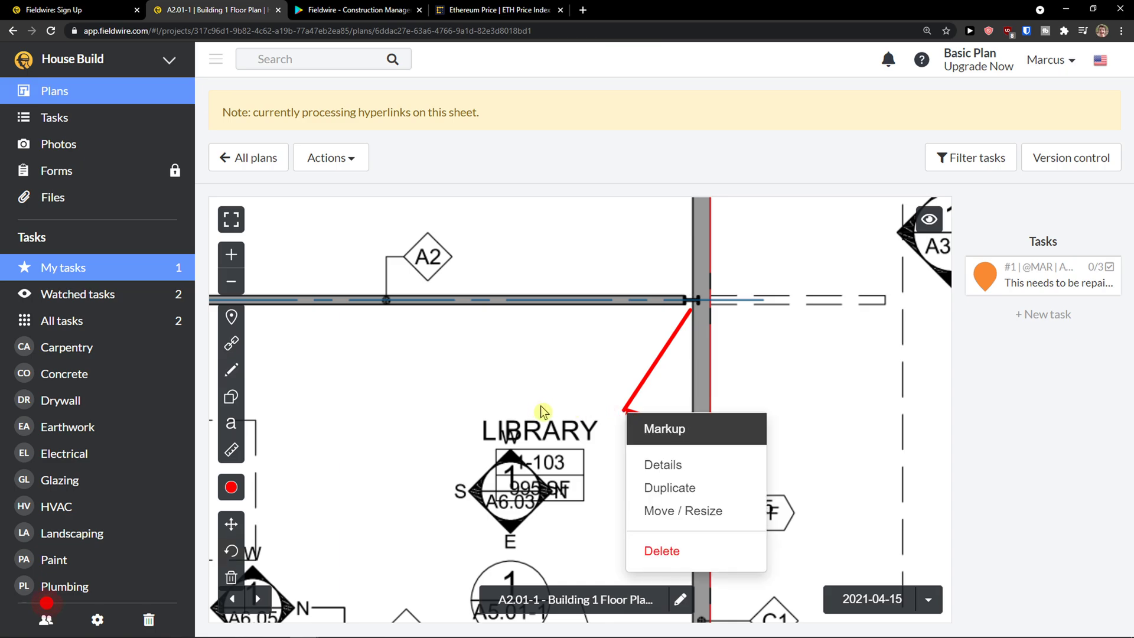
{"action": "left_click", "coordinate": [662, 551]}
{"action": "left_click", "coordinate": [644, 426]}
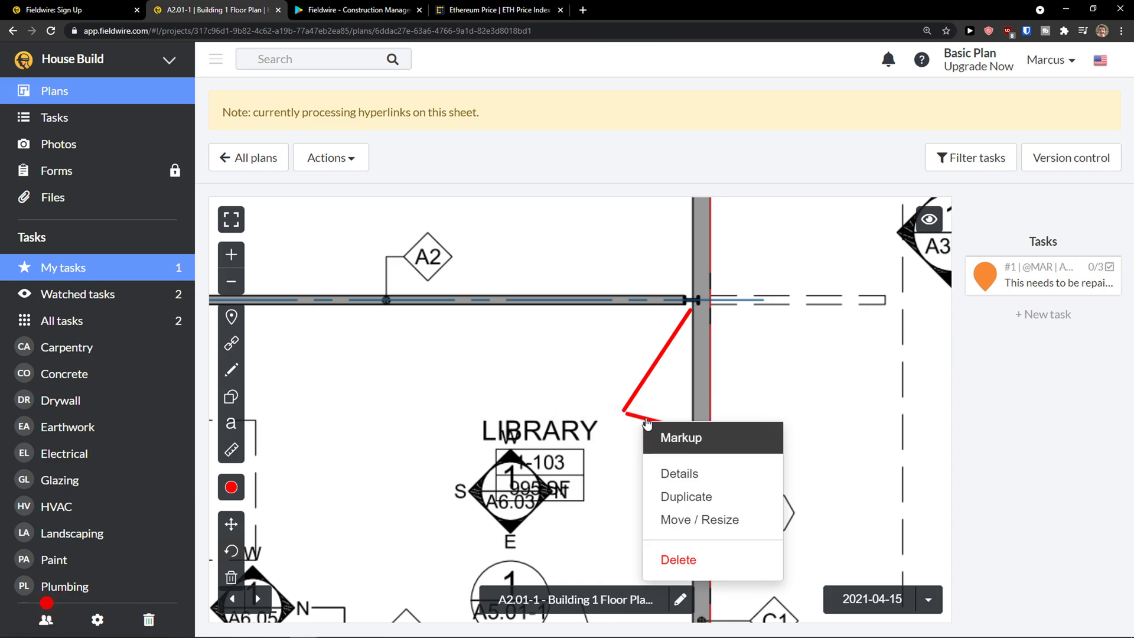
{"action": "left_click", "coordinate": [660, 561]}
{"action": "left_click", "coordinate": [231, 369]}
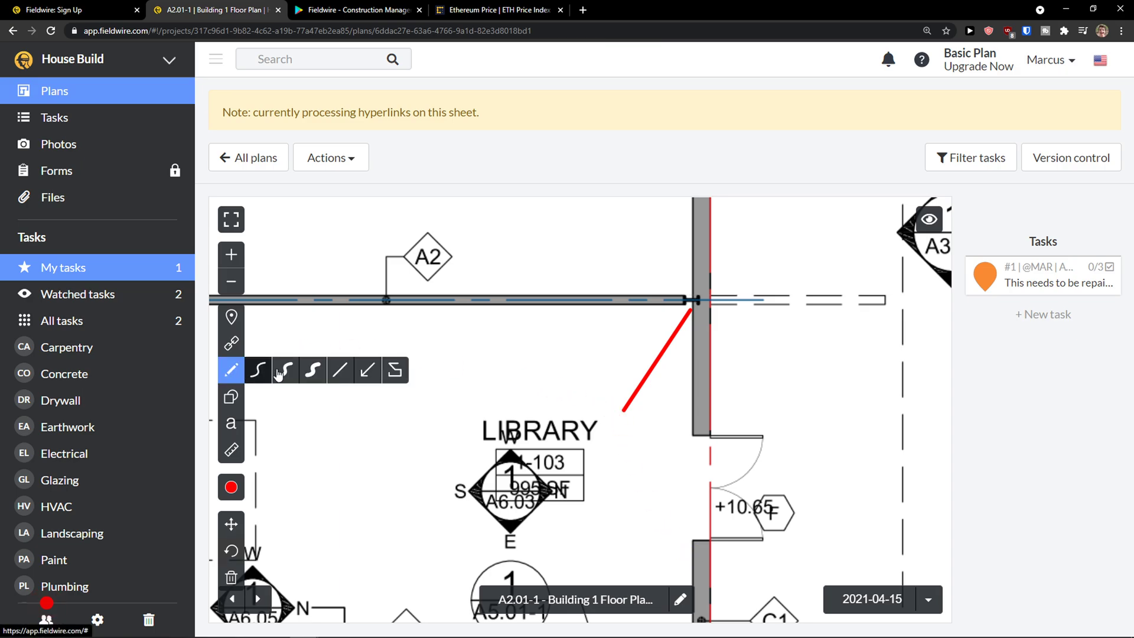
{"action": "left_click", "coordinate": [316, 377]}
- Paint a translucent pink highlight above LIBRARY and dismiss the sheet menu
{"action": "mouse_move", "coordinate": [620, 429]}
{"action": "left_mouse_down"}
{"action": "mouse_move", "coordinate": [446, 361]}
{"action": "mouse_move", "coordinate": [486, 346]}
{"action": "mouse_move", "coordinate": [442, 390]}
{"action": "left_mouse_up"}
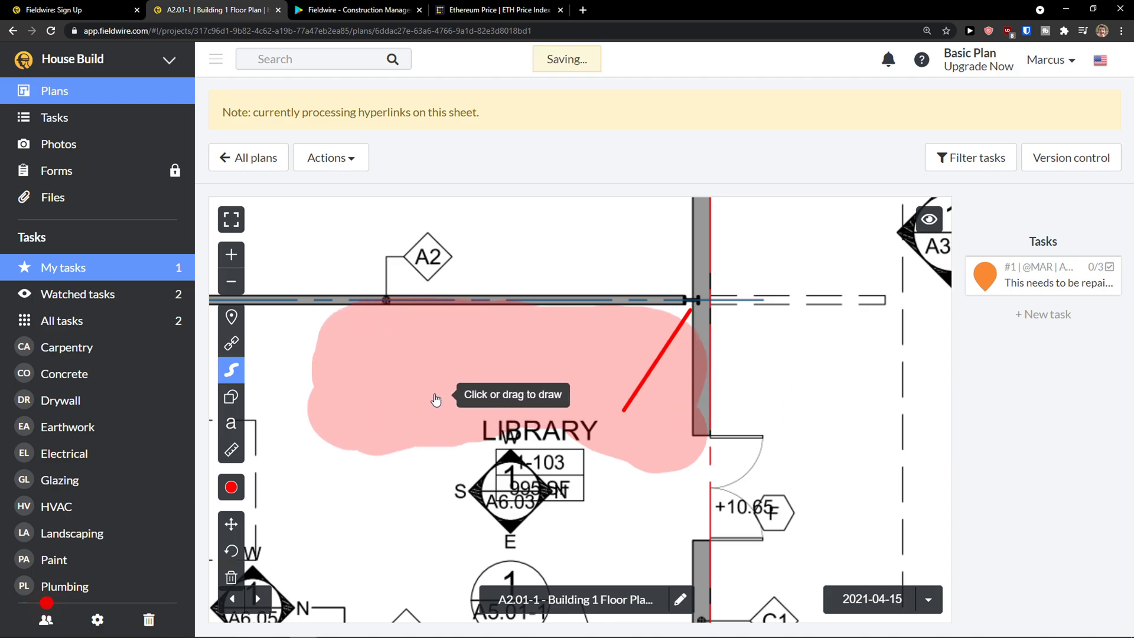
{"action": "right_click", "coordinate": [435, 399]}
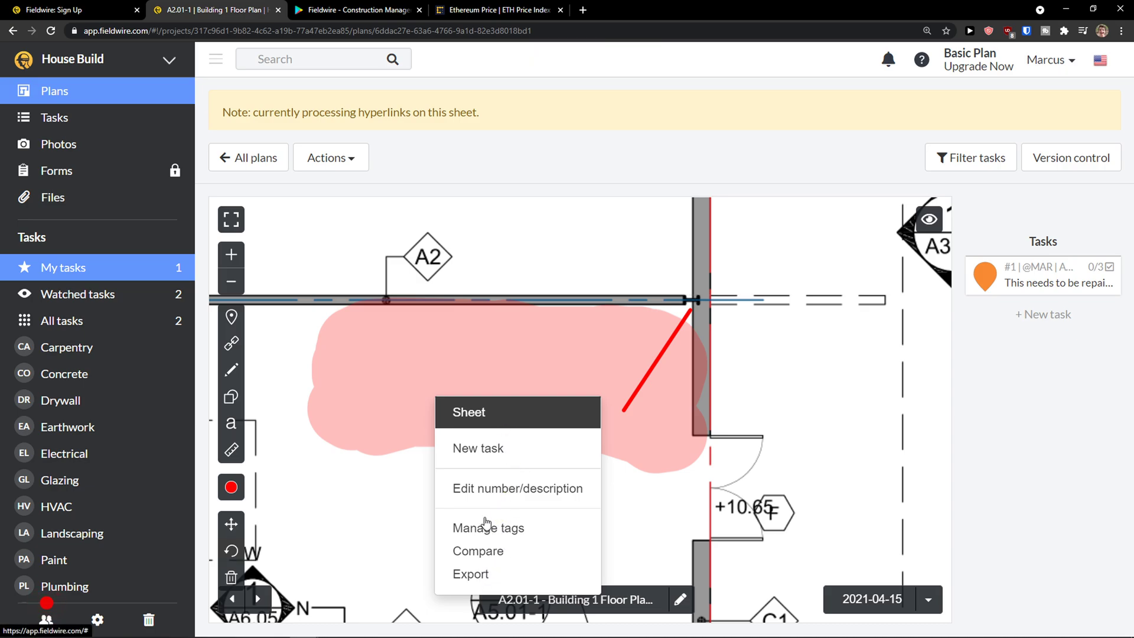
{"action": "left_click", "coordinate": [656, 457]}
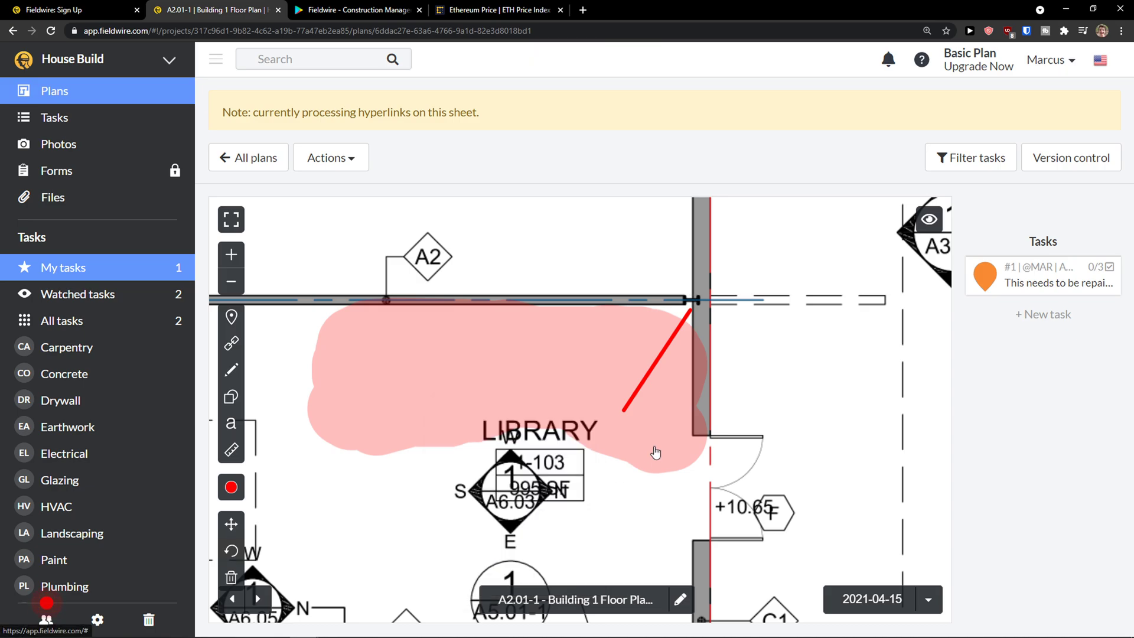
{"action": "left_click", "coordinate": [233, 395]}
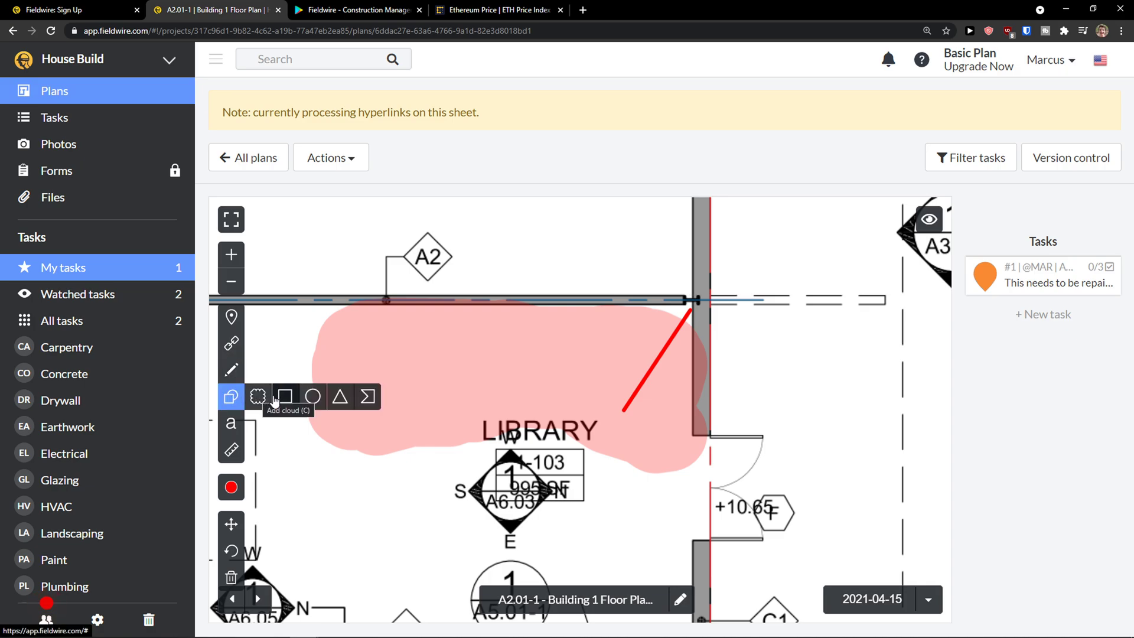
- Draw two red ellipse circles to the left of the LIBRARY room
{"action": "left_click", "coordinate": [312, 397]}
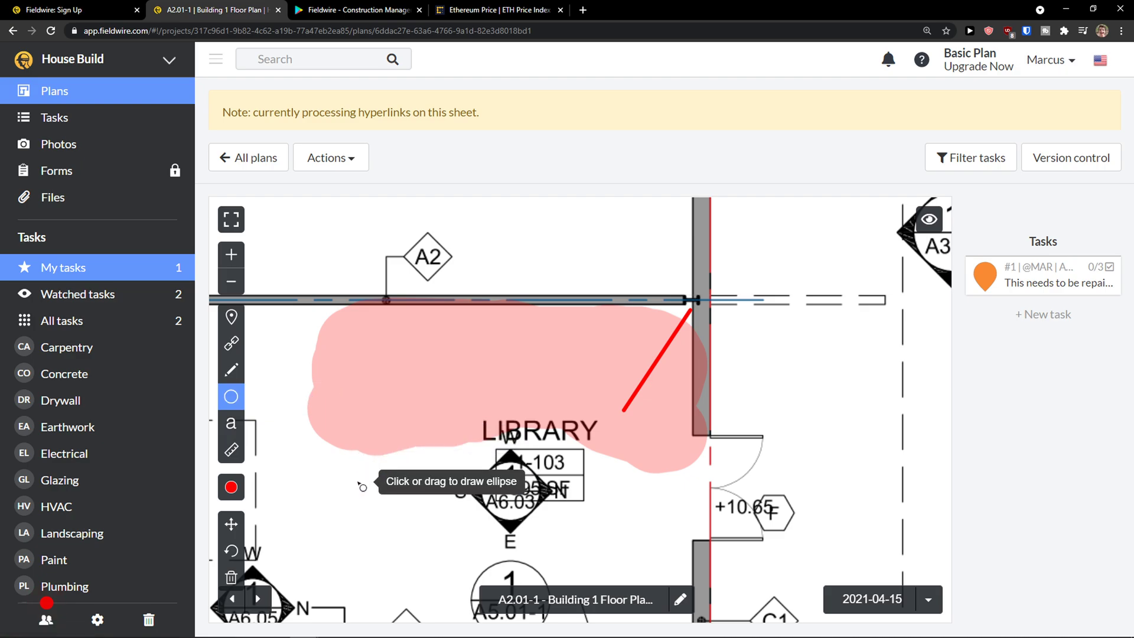
{"action": "scroll", "coordinate": [330, 508], "scroll_direction": "down", "scroll_amount": 2}
{"action": "scroll", "coordinate": [330, 507], "scroll_direction": "up", "scroll_amount": 2}
{"action": "left_click_drag", "start_coordinate": [335, 463], "coordinate": [450, 583]}
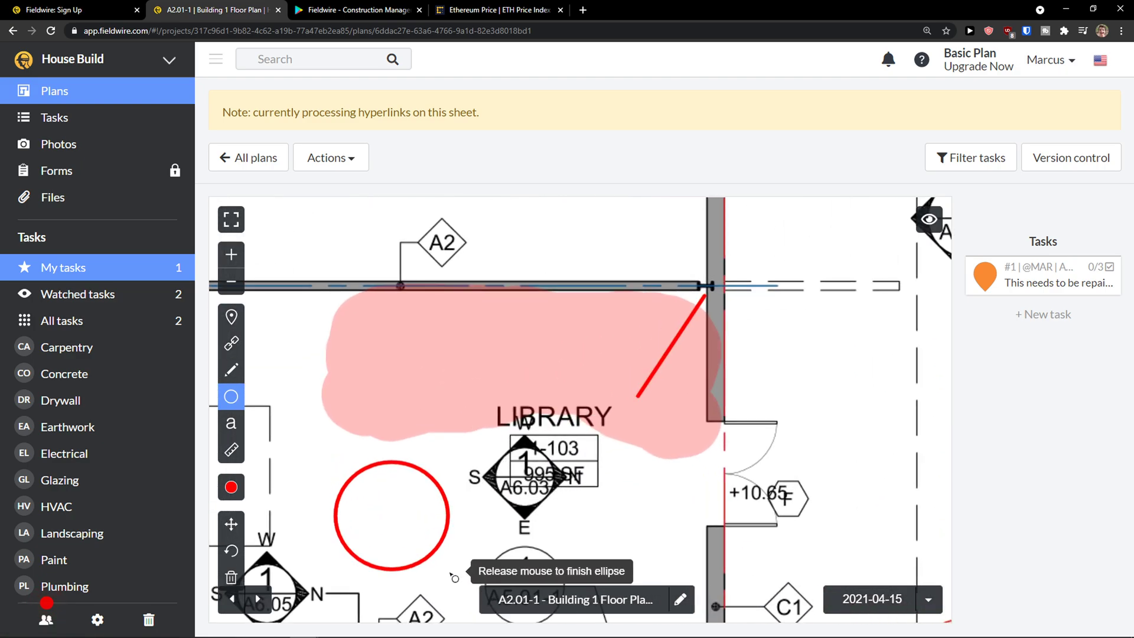
{"action": "left_click_drag", "start_coordinate": [442, 499], "coordinate": [508, 579]}
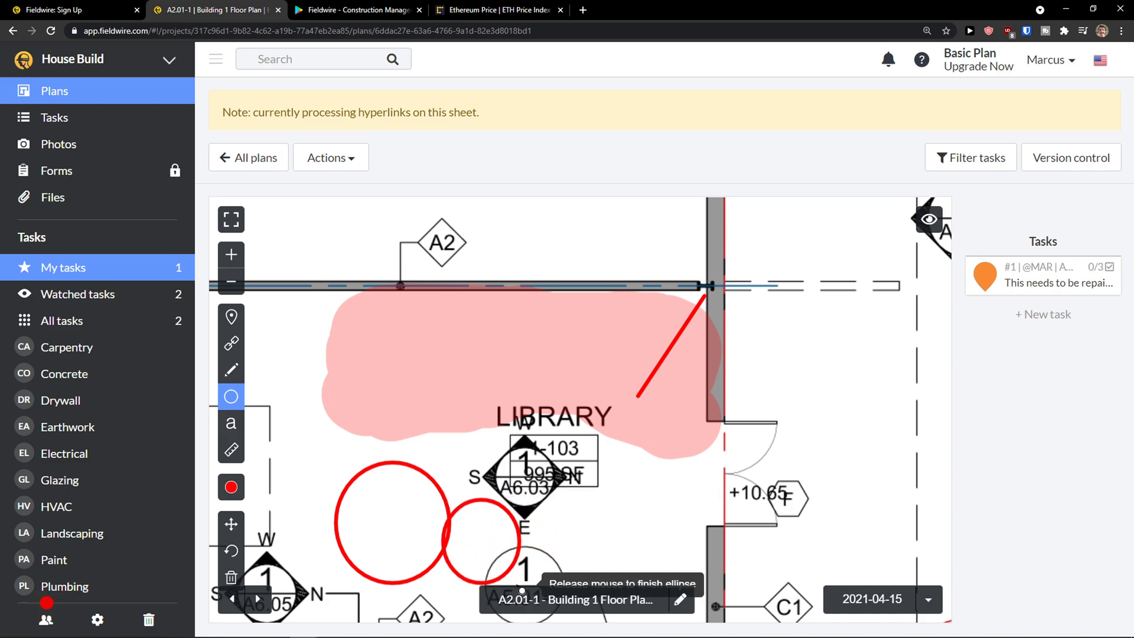
{"action": "mouse_move", "coordinate": [507, 580]}
{"action": "left_mouse_down"}
{"action": "mouse_move", "coordinate": [287, 379]}
{"action": "mouse_move", "coordinate": [285, 335]}
{"action": "left_mouse_up"}
- Move the pink highlight up over the wall, then delete it
{"action": "left_click", "coordinate": [345, 344]}
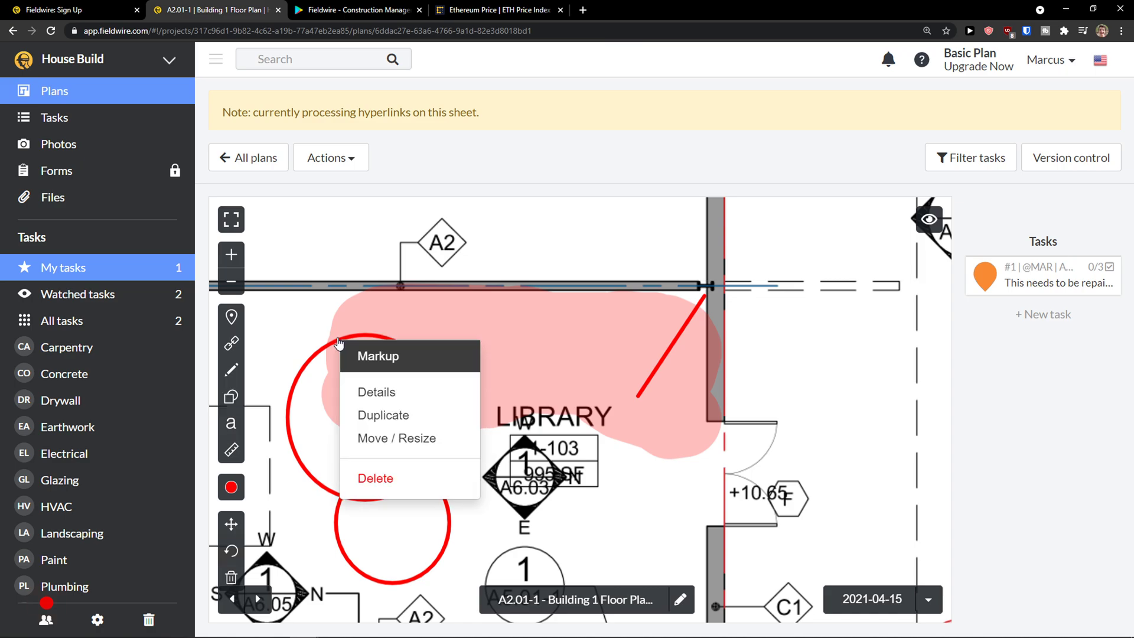
{"action": "left_click", "coordinate": [537, 387]}
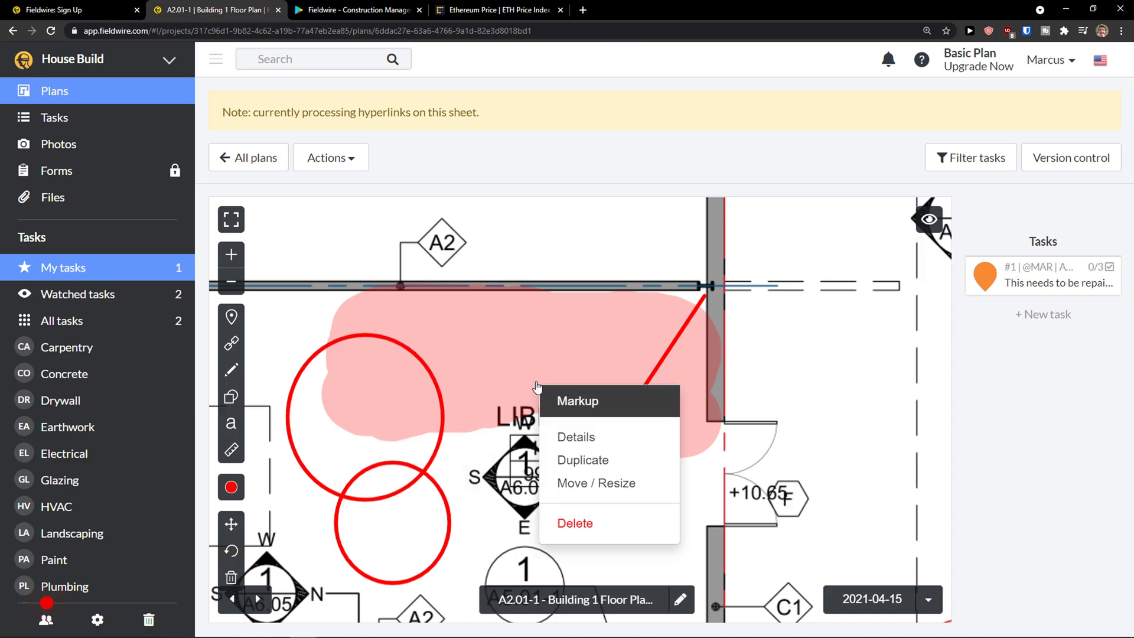
{"action": "left_click", "coordinate": [329, 354]}
{"action": "left_click", "coordinate": [375, 453]}
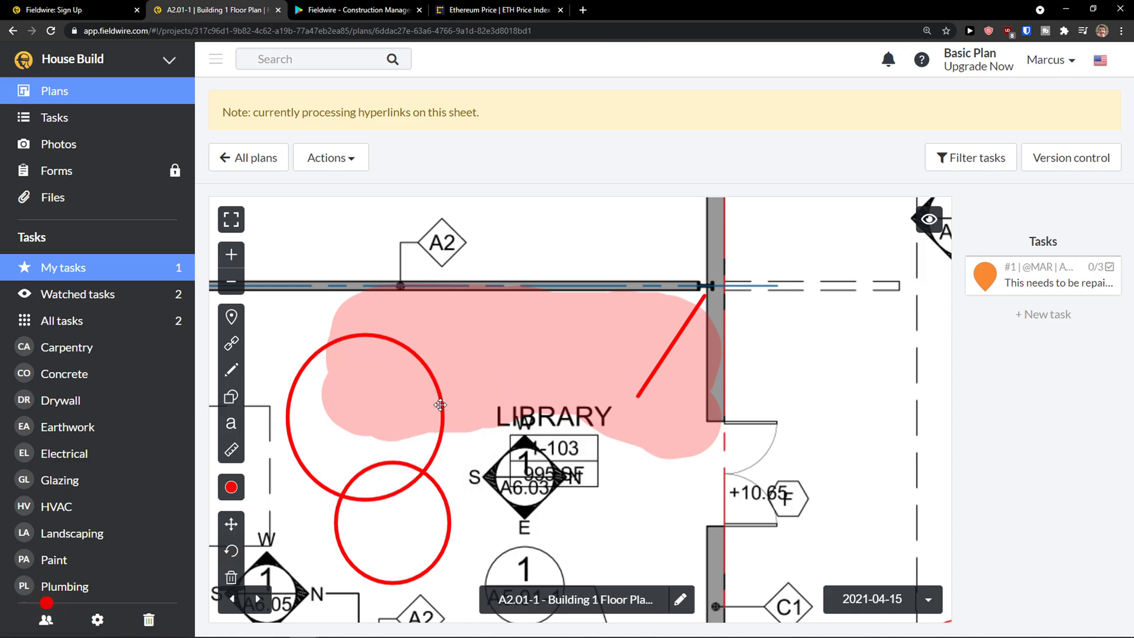
{"action": "mouse_move", "coordinate": [437, 404]}
{"action": "left_mouse_down"}
{"action": "mouse_move", "coordinate": [369, 453]}
{"action": "mouse_move", "coordinate": [434, 262]}
{"action": "left_mouse_up"}
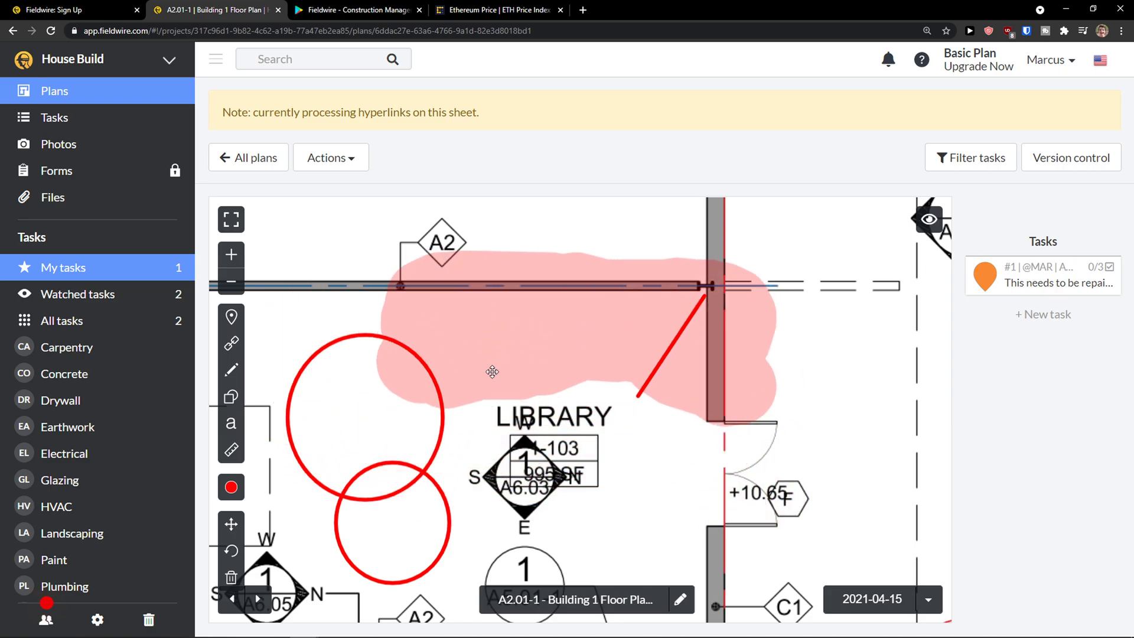
{"action": "scroll", "coordinate": [435, 262], "scroll_direction": "up", "scroll_amount": 2}
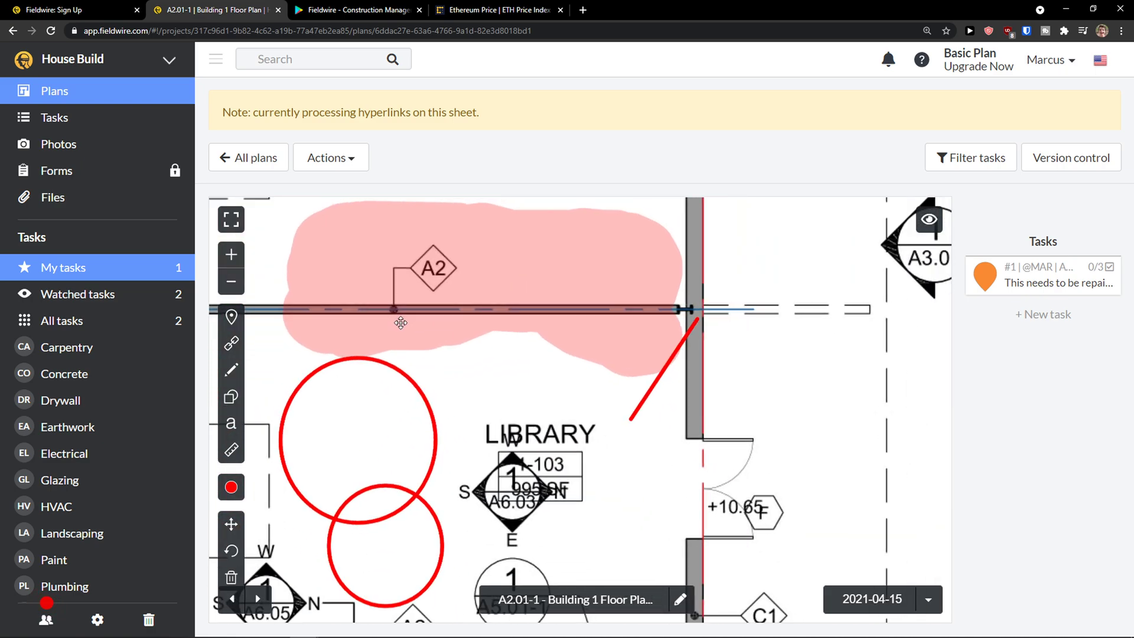
{"action": "scroll", "coordinate": [434, 261], "scroll_direction": "down", "scroll_amount": 4}
{"action": "right_click", "coordinate": [394, 266]}
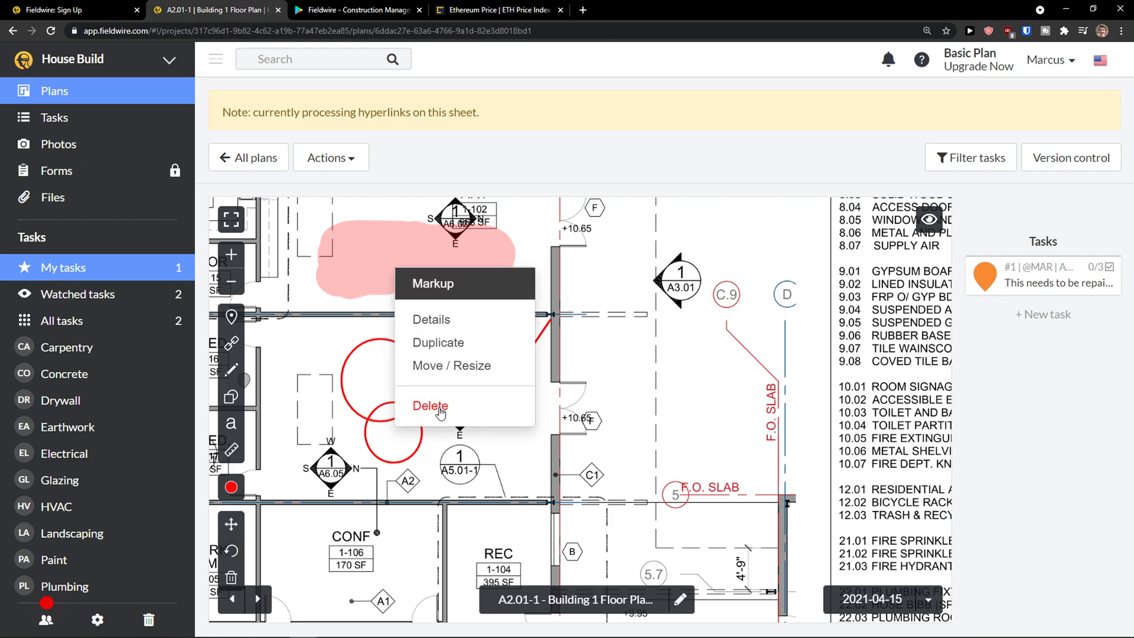
{"action": "left_click", "coordinate": [421, 404]}
- Duplicate the upper red circle, move the copy, then delete the copy
{"action": "right_click", "coordinate": [418, 378]}
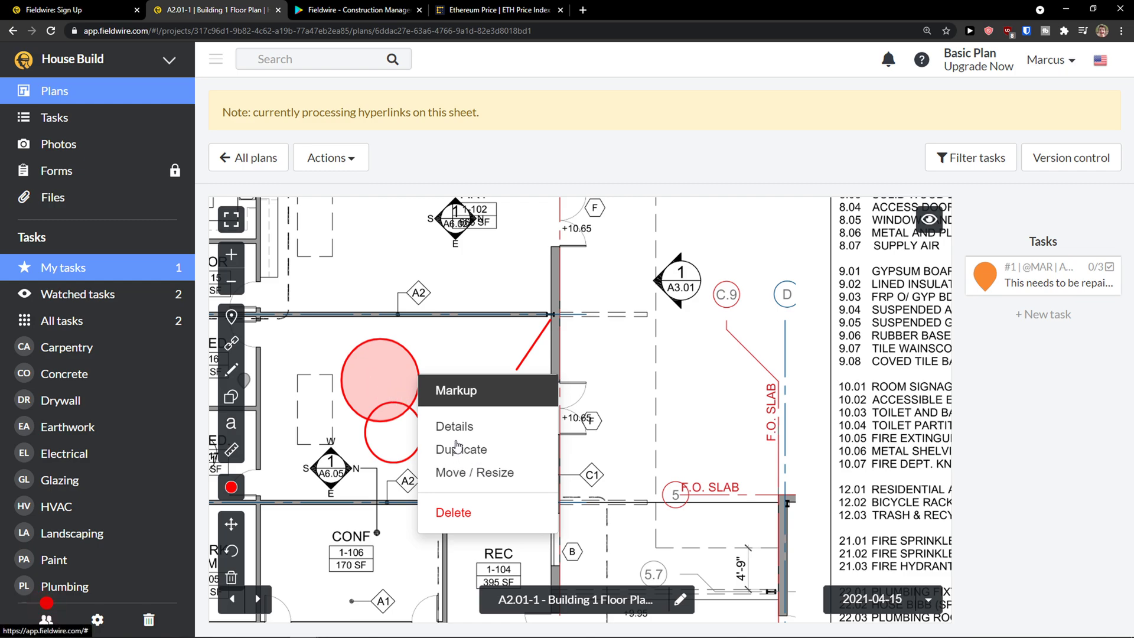
{"action": "left_click", "coordinate": [457, 449]}
{"action": "mouse_move", "coordinate": [395, 403]}
{"action": "left_mouse_down"}
{"action": "mouse_move", "coordinate": [427, 346]}
{"action": "mouse_move", "coordinate": [394, 346]}
{"action": "left_mouse_up"}
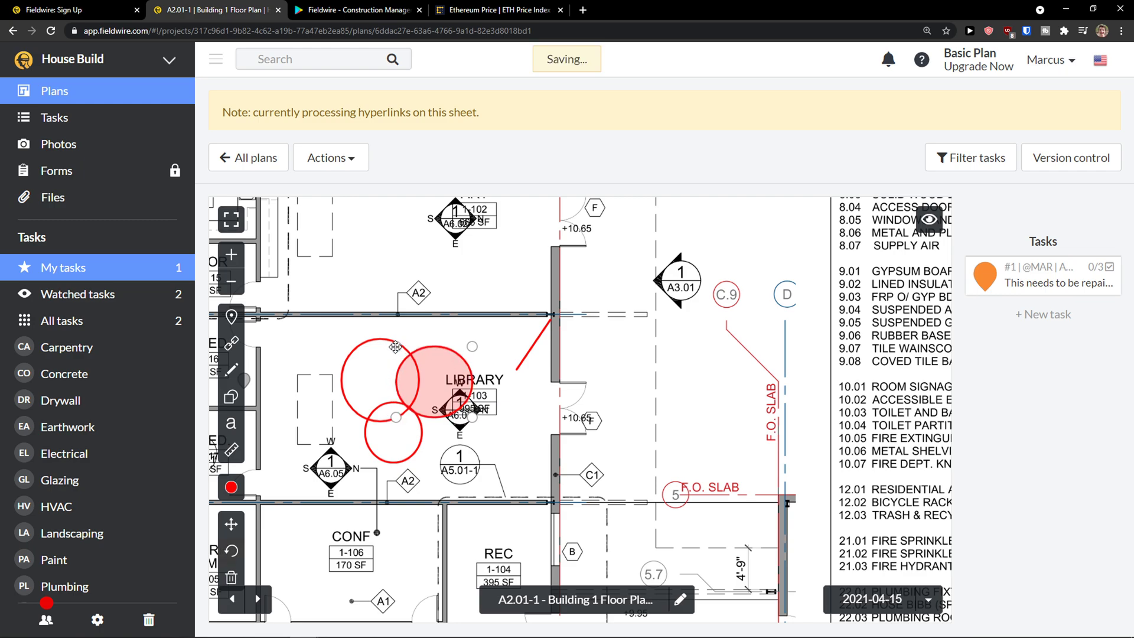
{"action": "left_click", "coordinate": [409, 364]}
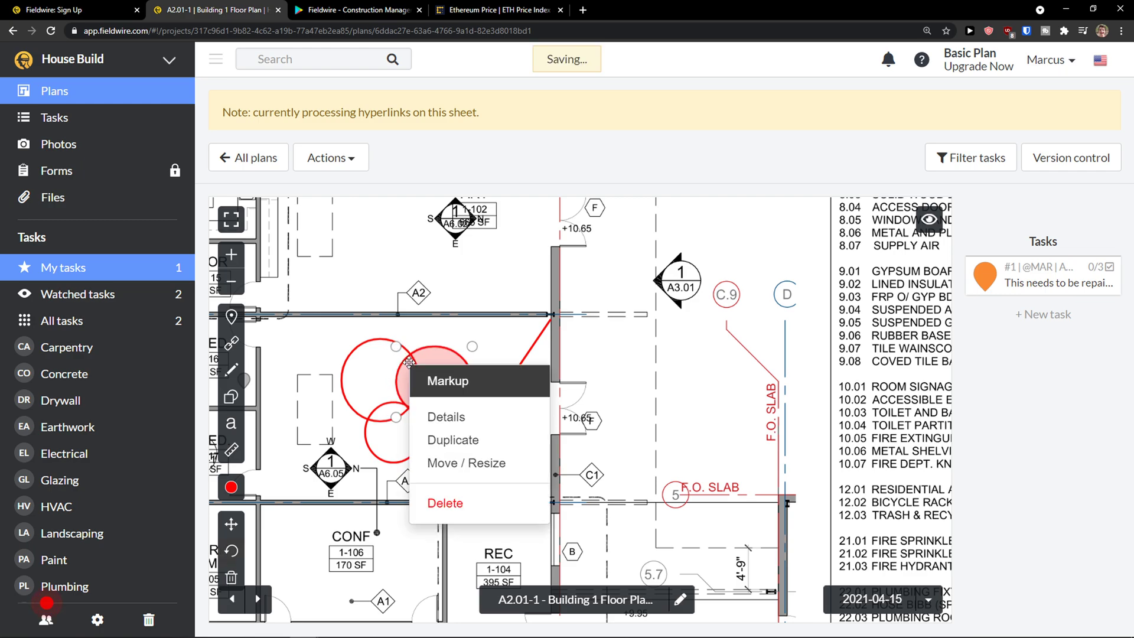
{"action": "left_click", "coordinate": [446, 504]}
{"action": "scroll", "coordinate": [324, 397], "scroll_direction": "up", "scroll_amount": 3}
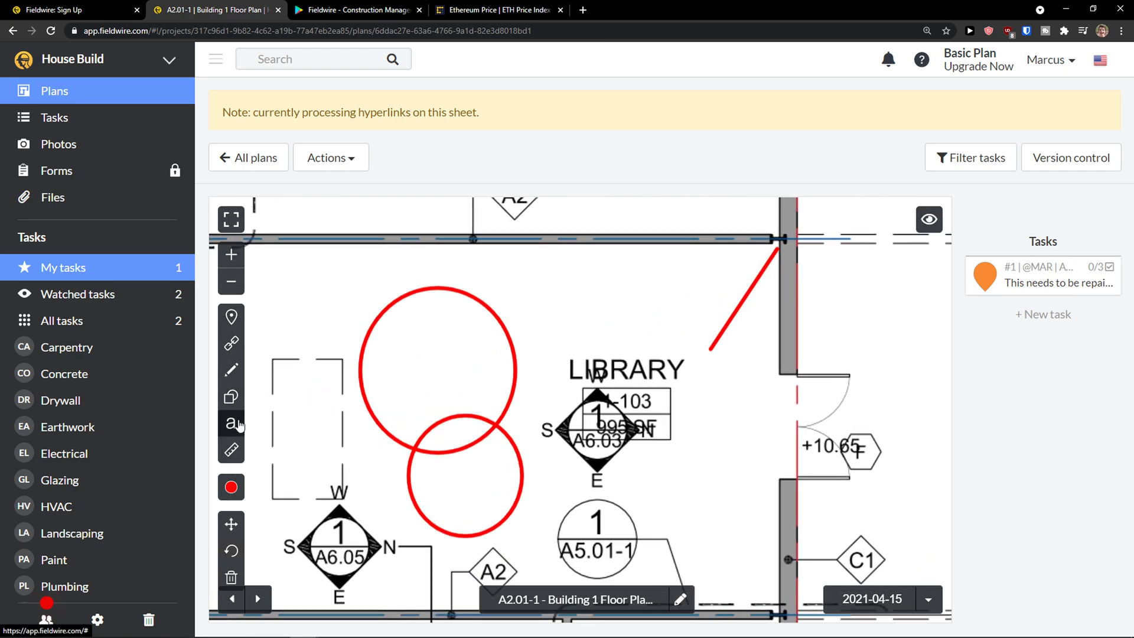
- Add a red 'This is a tool' label above LIBRARY, trying sizes 22 and 12 before 16
{"action": "left_click", "coordinate": [230, 424]}
{"action": "mouse_move", "coordinate": [501, 277]}
{"action": "left_mouse_down"}
{"action": "mouse_move", "coordinate": [598, 301]}
{"action": "mouse_move", "coordinate": [700, 288]}
{"action": "left_mouse_up"}
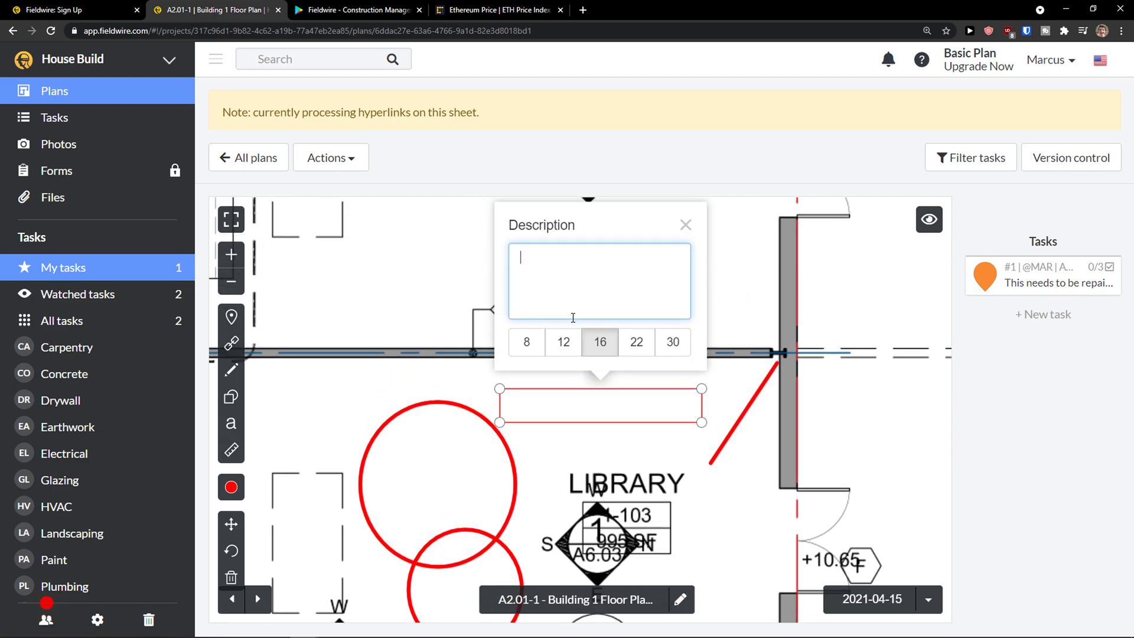
{"action": "type", "text": "This isa "}
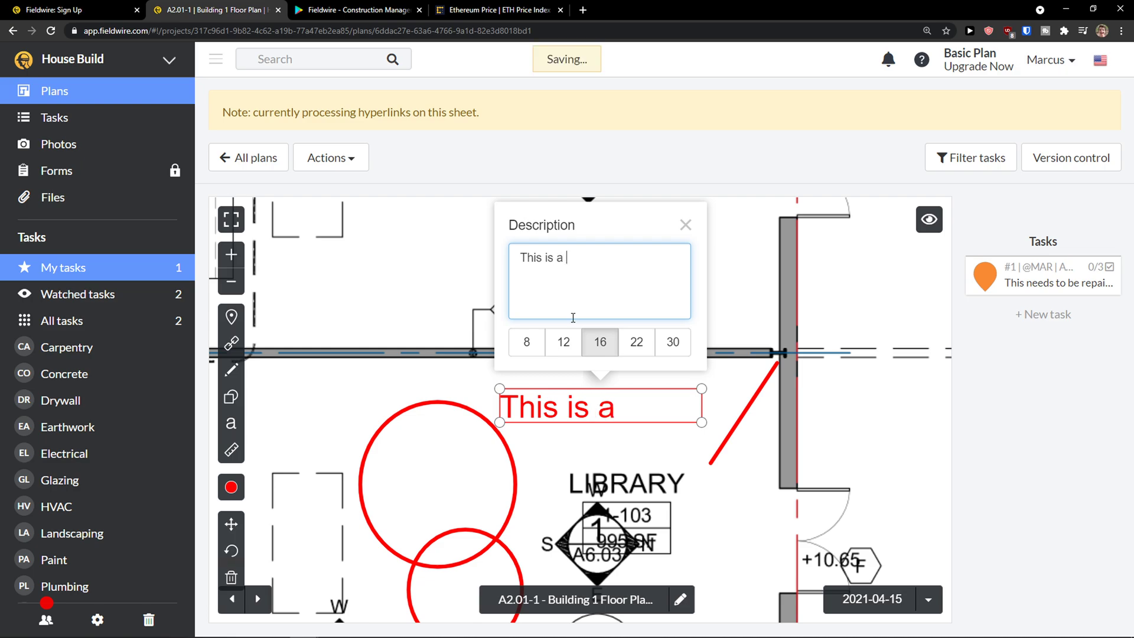
{"action": "type", "text": "tool"}
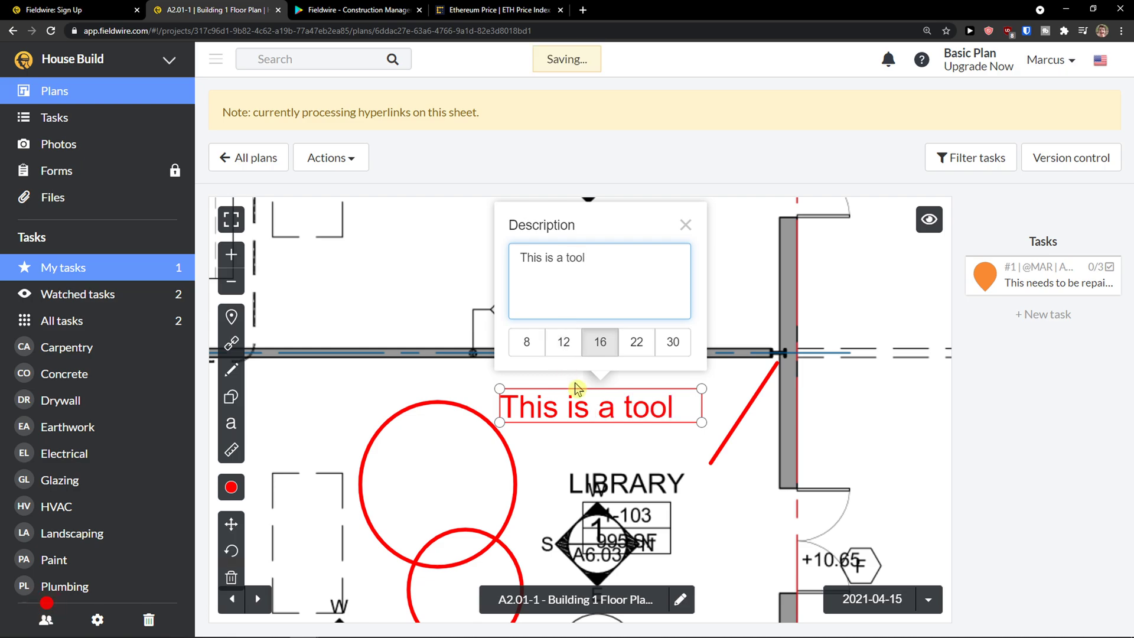
{"action": "left_click", "coordinate": [636, 342]}
{"action": "left_click", "coordinate": [564, 343]}
{"action": "left_click", "coordinate": [601, 345]}
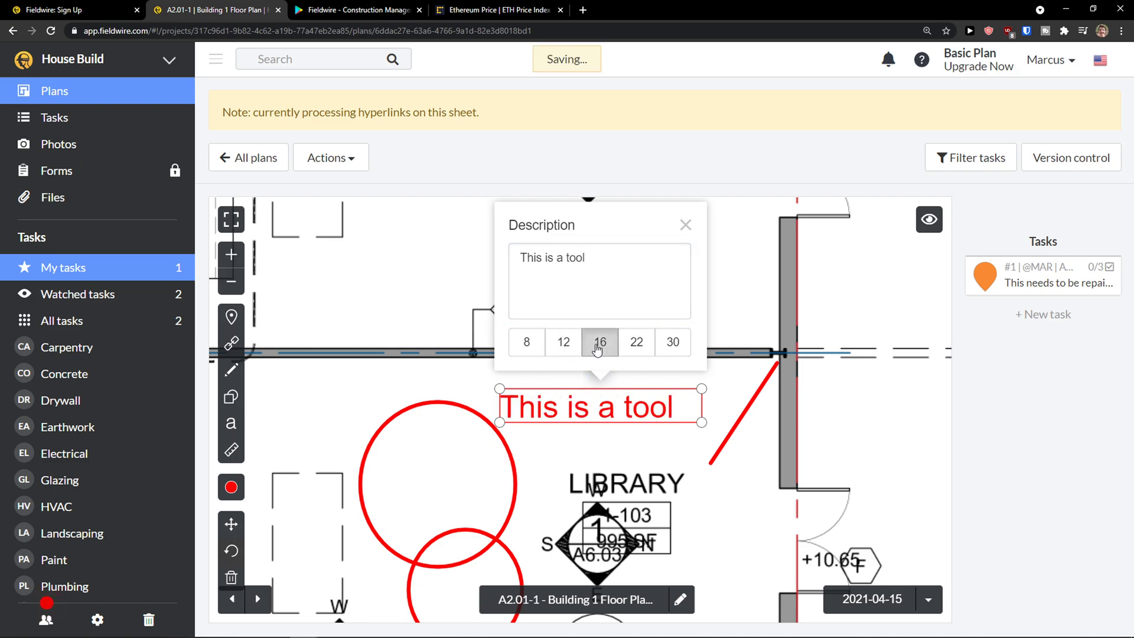
{"action": "left_click", "coordinate": [230, 424]}
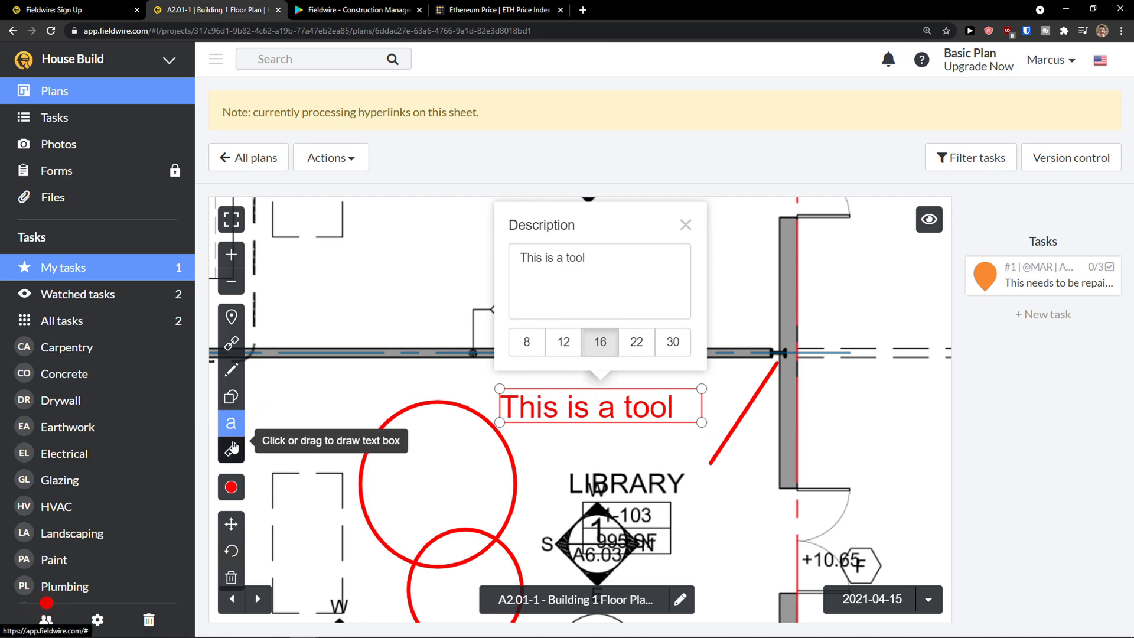
{"action": "left_click", "coordinate": [232, 450]}
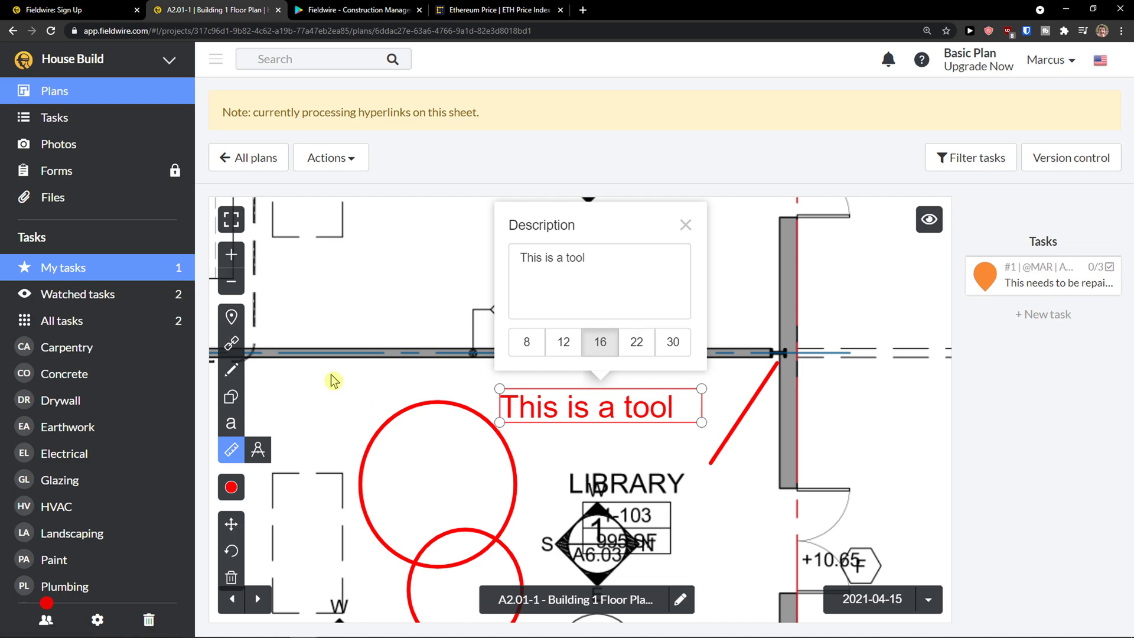
- Measure the wall section above the library, calibrating it as 10 feet
{"action": "left_click", "coordinate": [260, 451]}
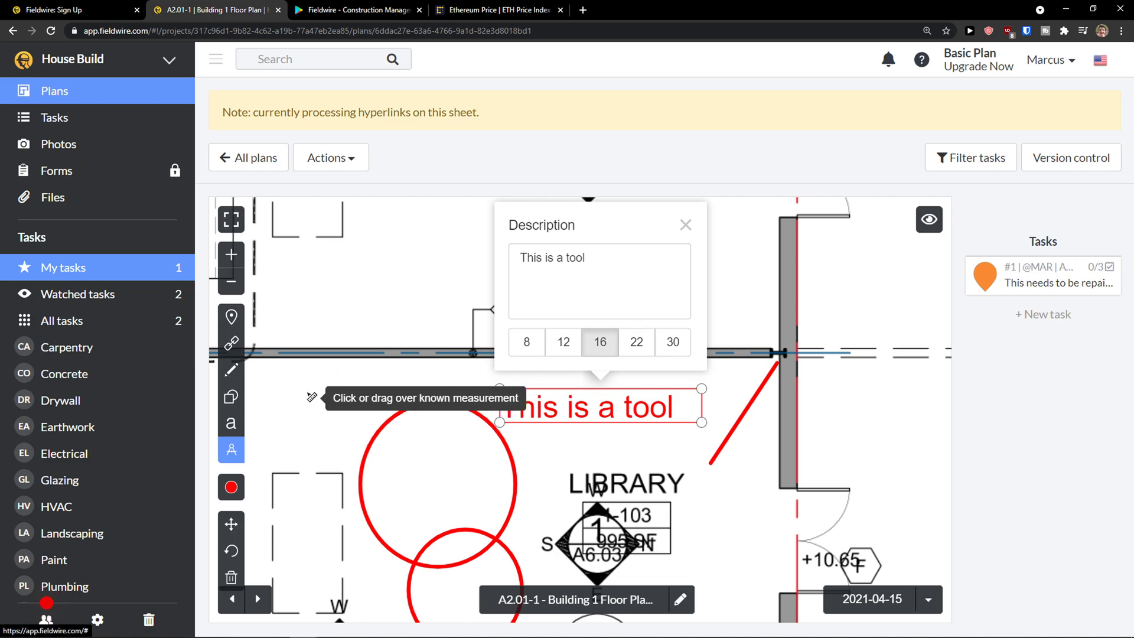
{"action": "left_click_drag", "start_coordinate": [315, 364], "coordinate": [785, 574]}
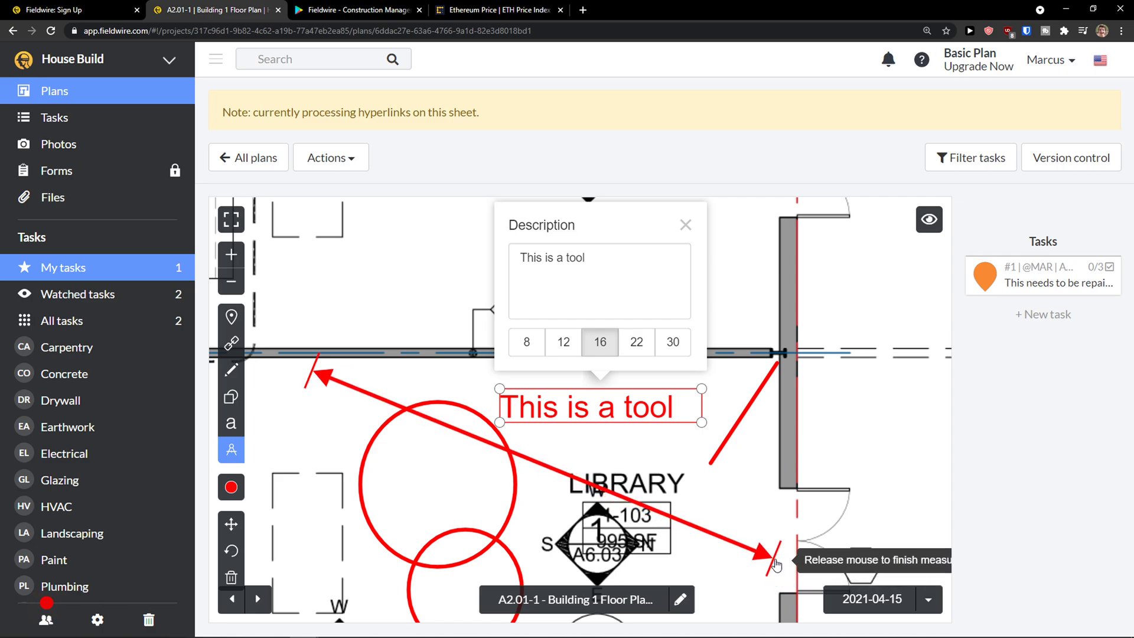
{"action": "left_click_drag", "start_coordinate": [785, 574], "coordinate": [456, 376]}
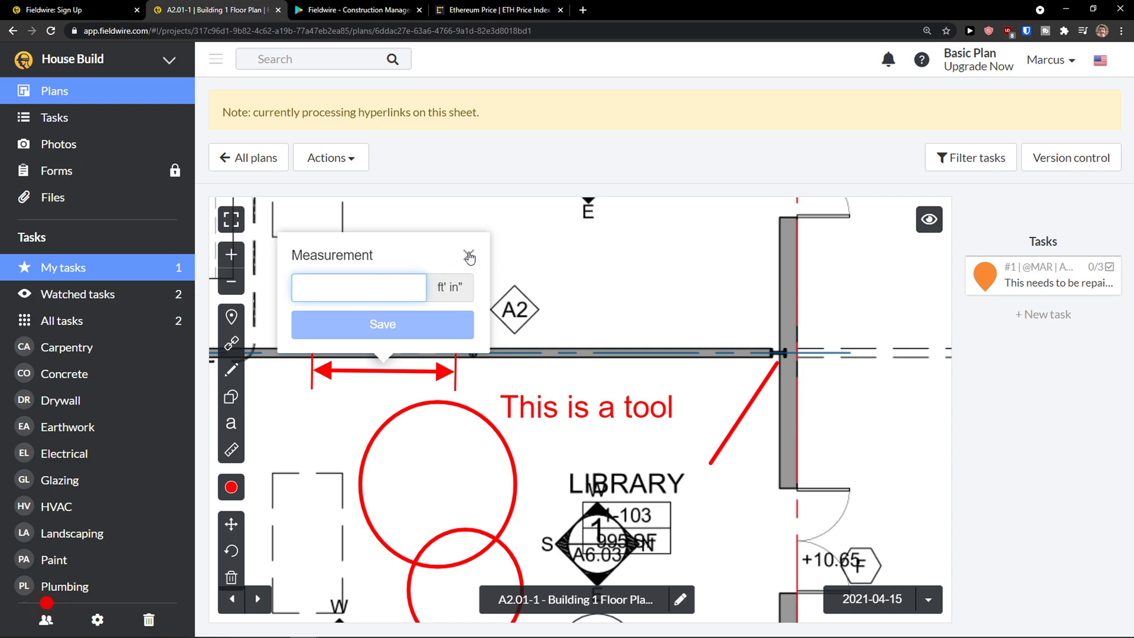
{"action": "type", "text": "10"}
{"action": "key", "text": "Return"}
- Pull the dimension's left end to the wall corner, now reading 12' 4-5/8"
{"action": "left_click_drag", "start_coordinate": [407, 374], "coordinate": [532, 356]}
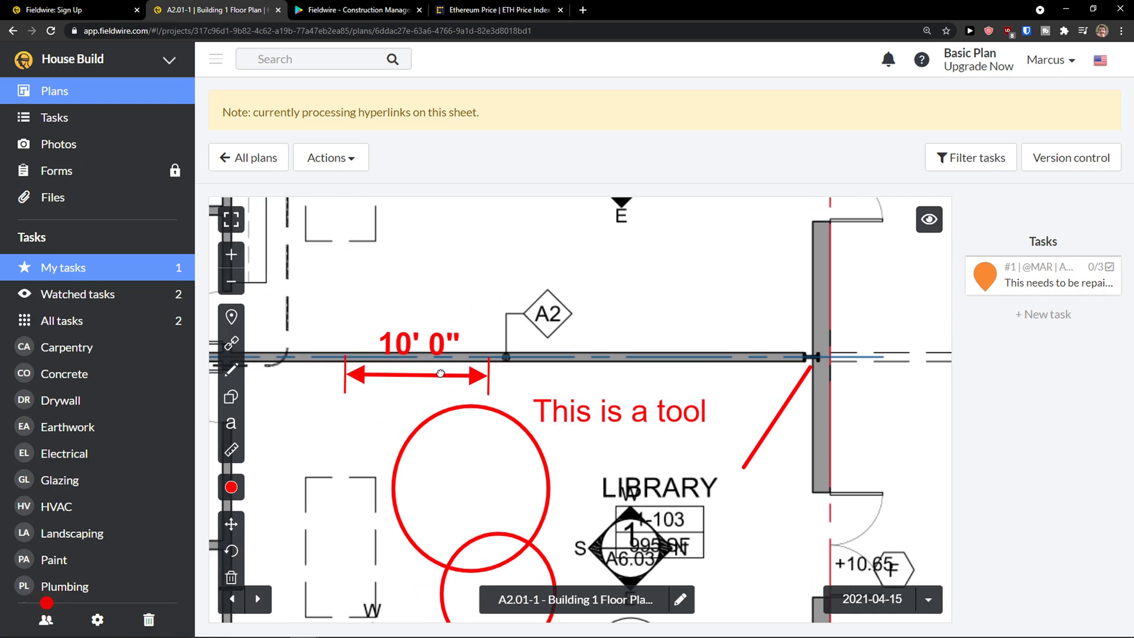
{"action": "right_click", "coordinate": [532, 356]}
{"action": "left_click", "coordinate": [510, 354]}
{"action": "right_click", "coordinate": [509, 352]}
{"action": "left_click", "coordinate": [548, 421]}
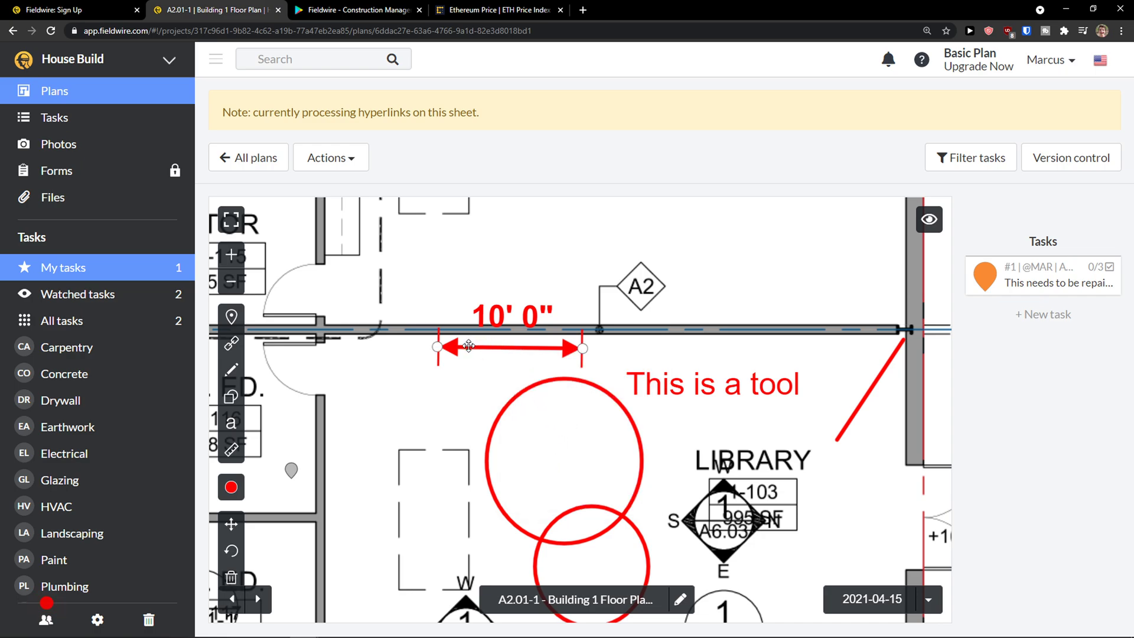
{"action": "mouse_move", "coordinate": [438, 347]}
{"action": "left_mouse_down"}
{"action": "mouse_move", "coordinate": [325, 359]}
{"action": "mouse_move", "coordinate": [498, 358]}
{"action": "left_mouse_up"}
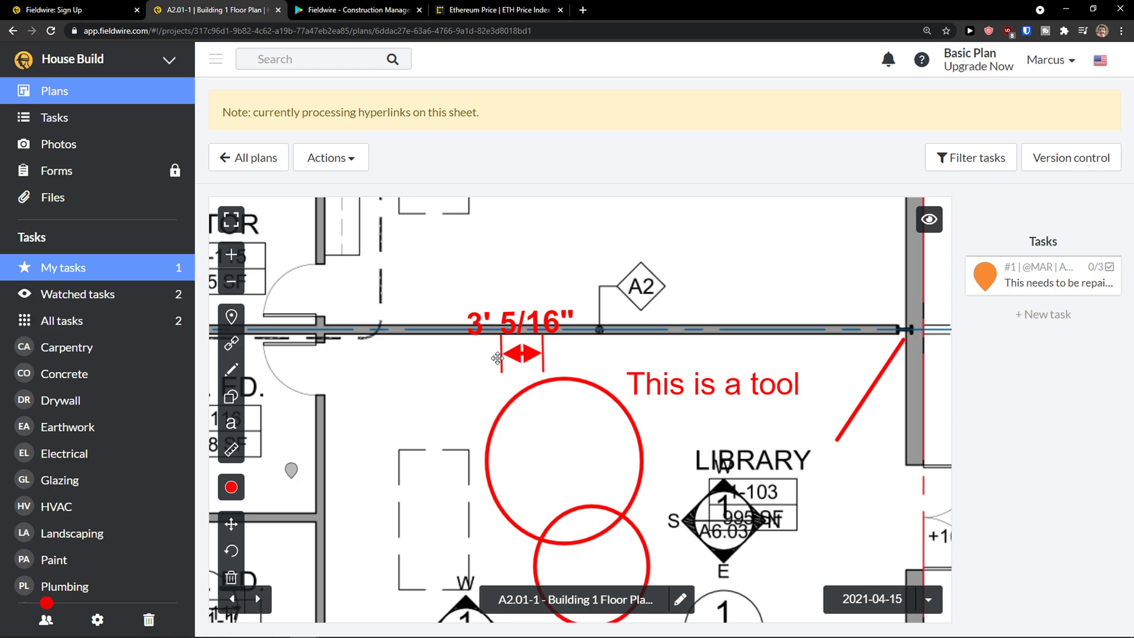
{"action": "left_click_drag", "start_coordinate": [499, 358], "coordinate": [363, 359]}
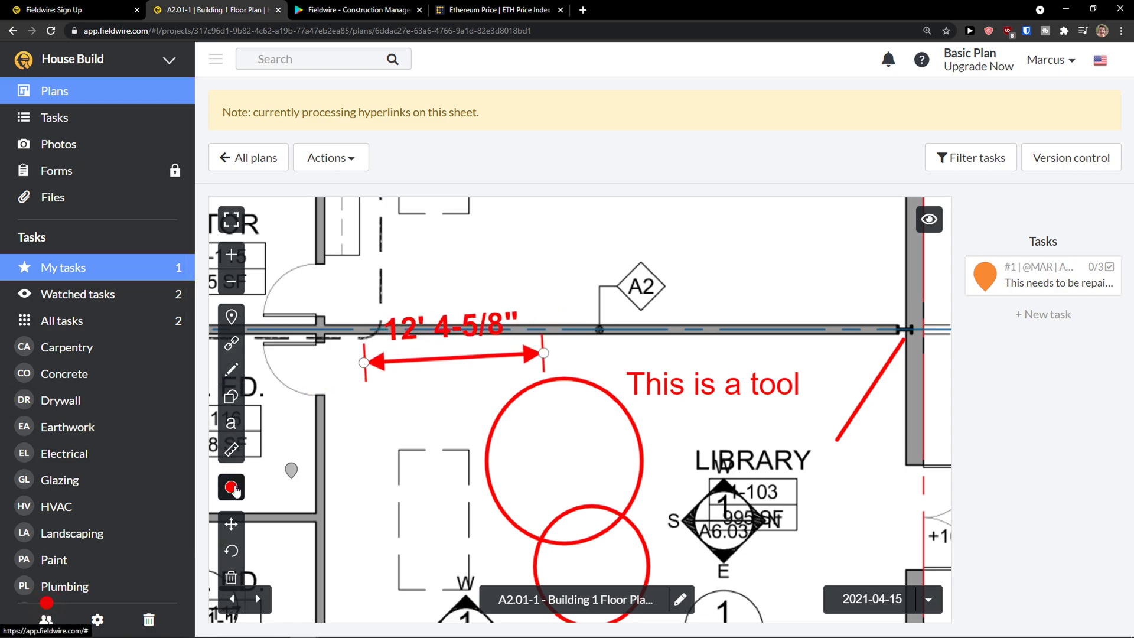
- Switch the markup colour to blue and highlight the area left of the library
{"action": "left_click", "coordinate": [232, 488]}
{"action": "left_click", "coordinate": [284, 486]}
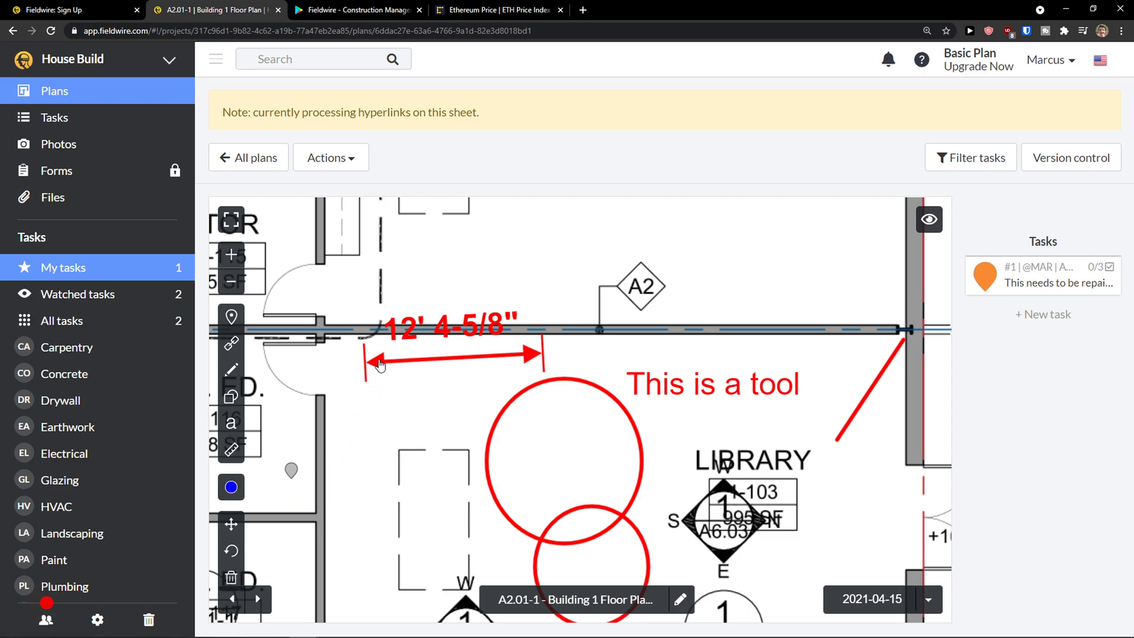
{"action": "left_click_drag", "start_coordinate": [373, 381], "coordinate": [251, 394]}
{"action": "left_click", "coordinate": [231, 370]}
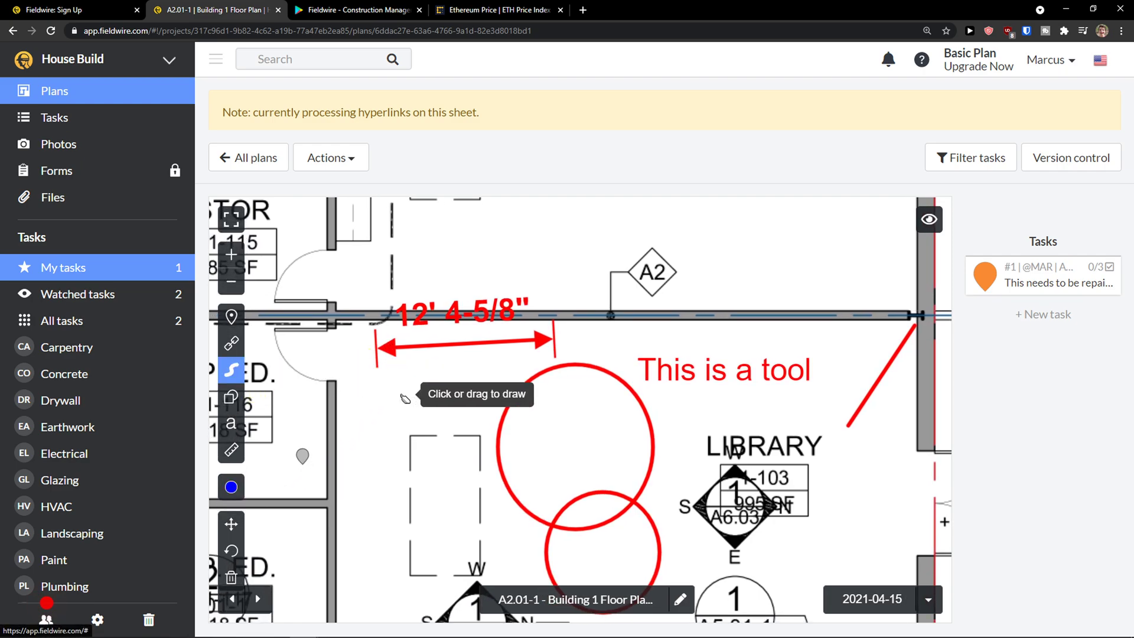
{"action": "left_click_drag", "start_coordinate": [408, 363], "coordinate": [418, 558]}
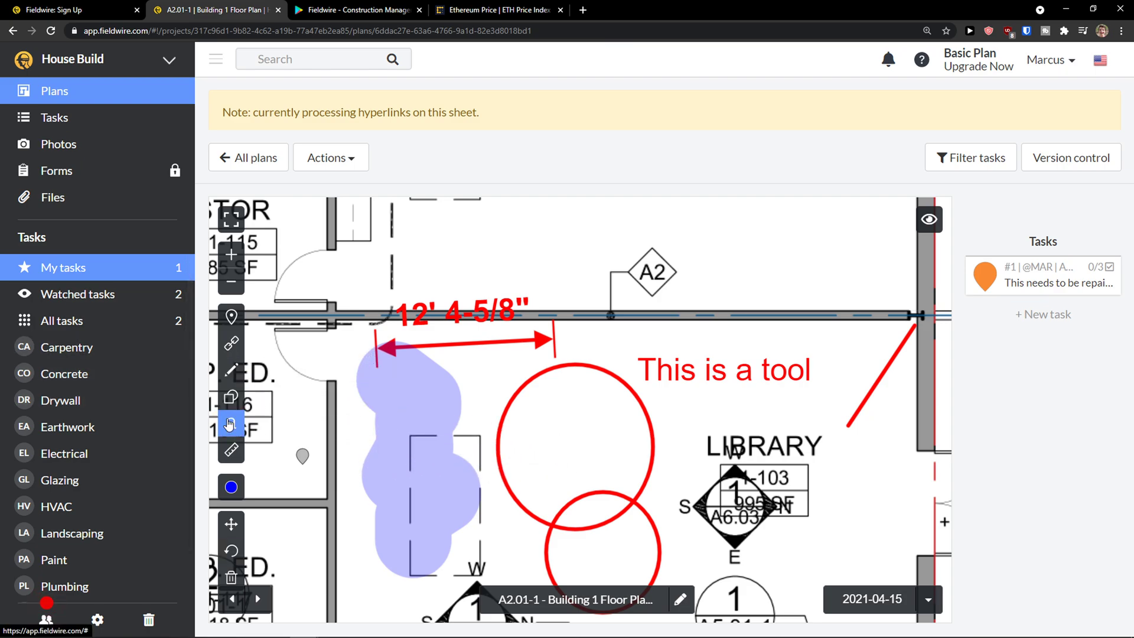
- Adjust the label box, leader line and dimension, then undo two of those changes
{"action": "left_click", "coordinate": [232, 424]}
{"action": "scroll", "coordinate": [241, 512], "scroll_direction": "down", "scroll_amount": 3}
{"action": "left_click", "coordinate": [231, 524]}
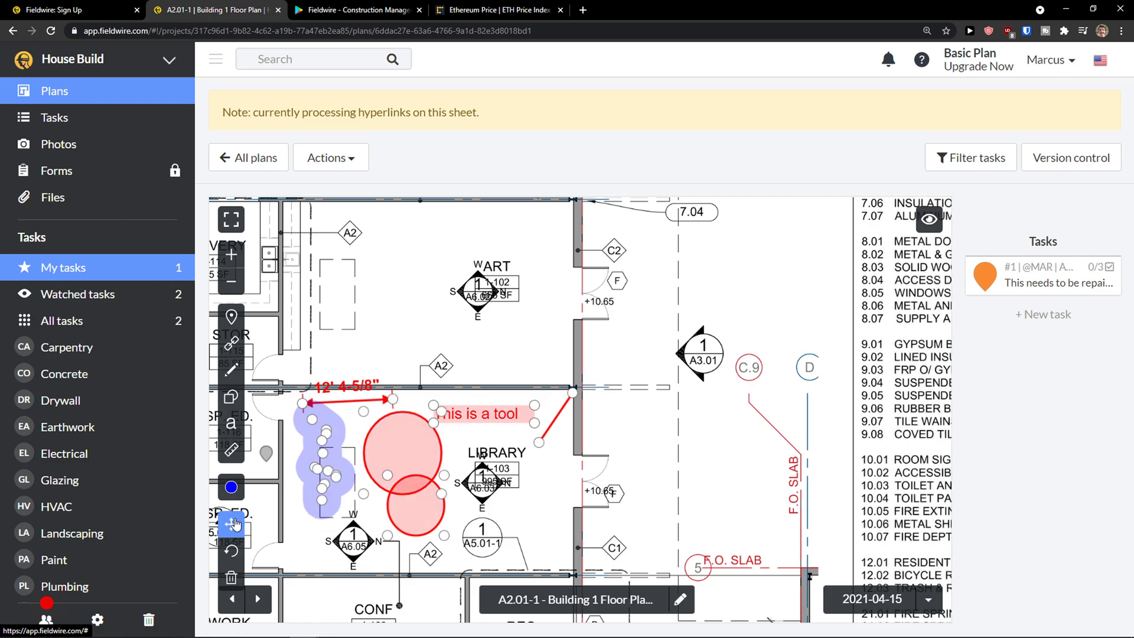
{"action": "mouse_move", "coordinate": [435, 422]}
{"action": "left_mouse_down"}
{"action": "mouse_move", "coordinate": [430, 443]}
{"action": "mouse_move", "coordinate": [443, 438]}
{"action": "left_mouse_up"}
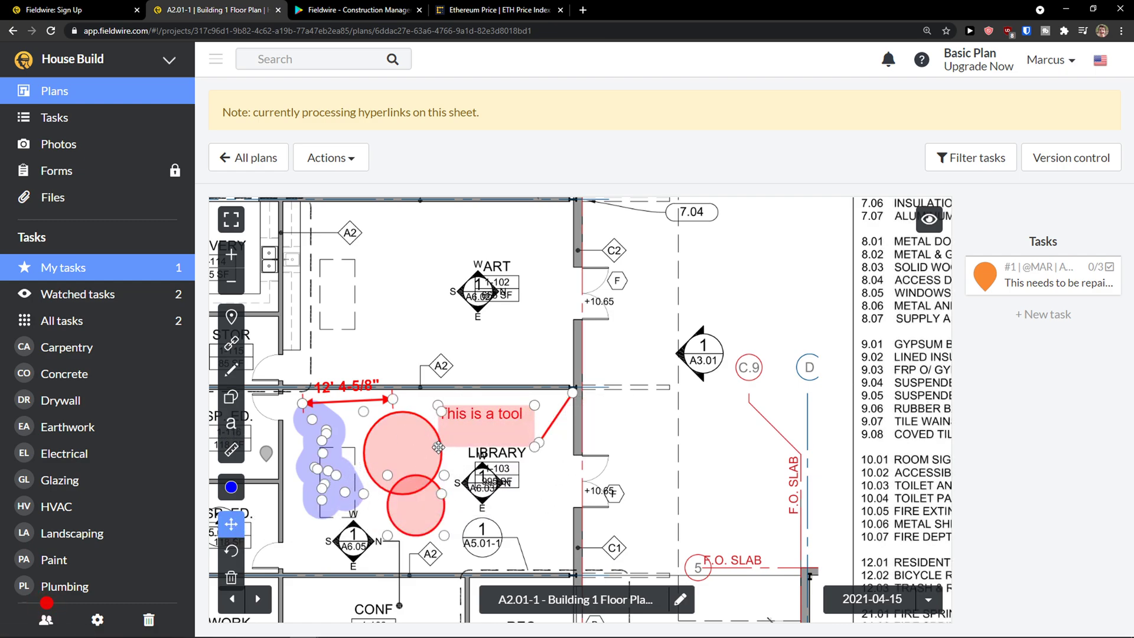
{"action": "left_click_drag", "start_coordinate": [582, 422], "coordinate": [692, 468]}
{"action": "mouse_move", "coordinate": [386, 399]}
{"action": "left_mouse_down"}
{"action": "mouse_move", "coordinate": [526, 354]}
{"action": "mouse_move", "coordinate": [567, 304]}
{"action": "left_mouse_up"}
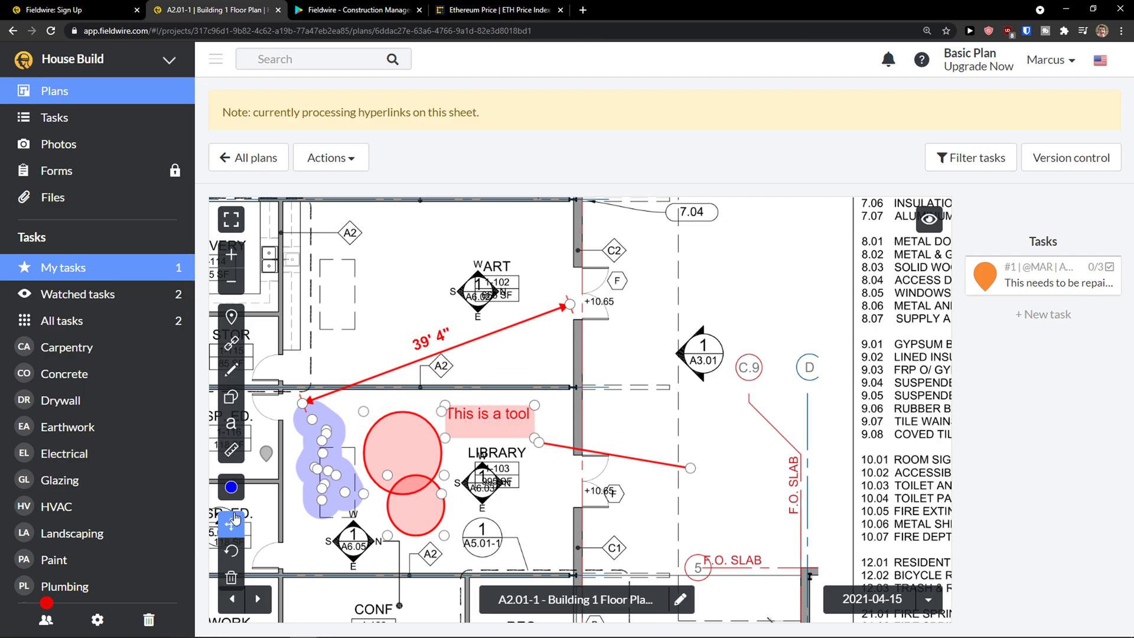
{"action": "left_click", "coordinate": [231, 551]}
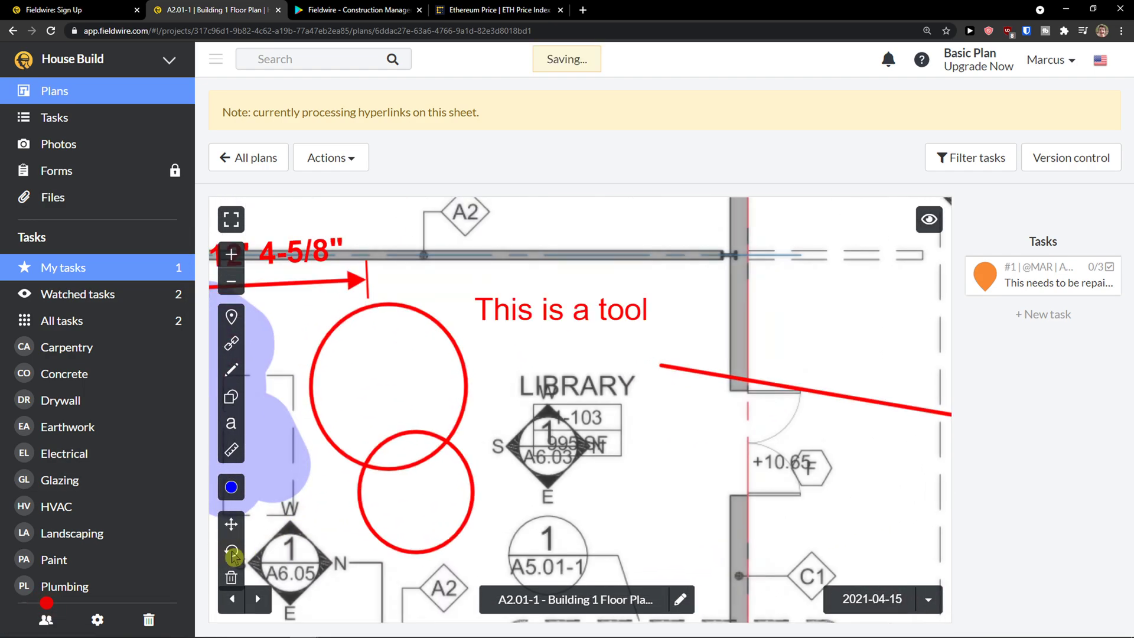
{"action": "left_click", "coordinate": [232, 556]}
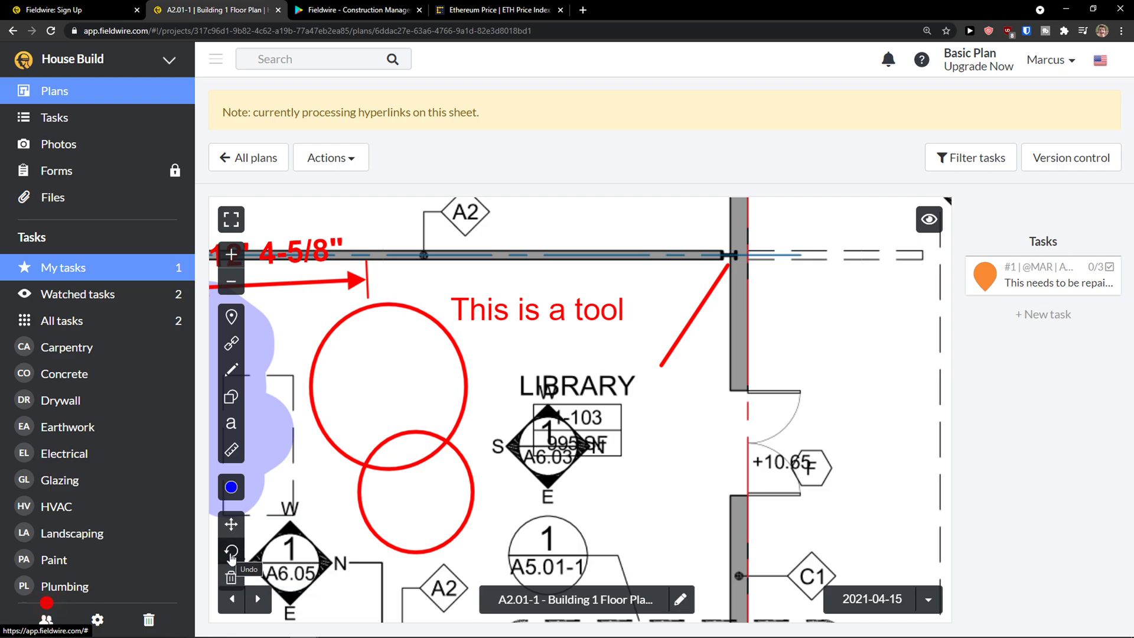
- Step off floor plan A2.01-1 and bring up the House Build Tasks board
{"action": "left_click", "coordinate": [256, 601]}
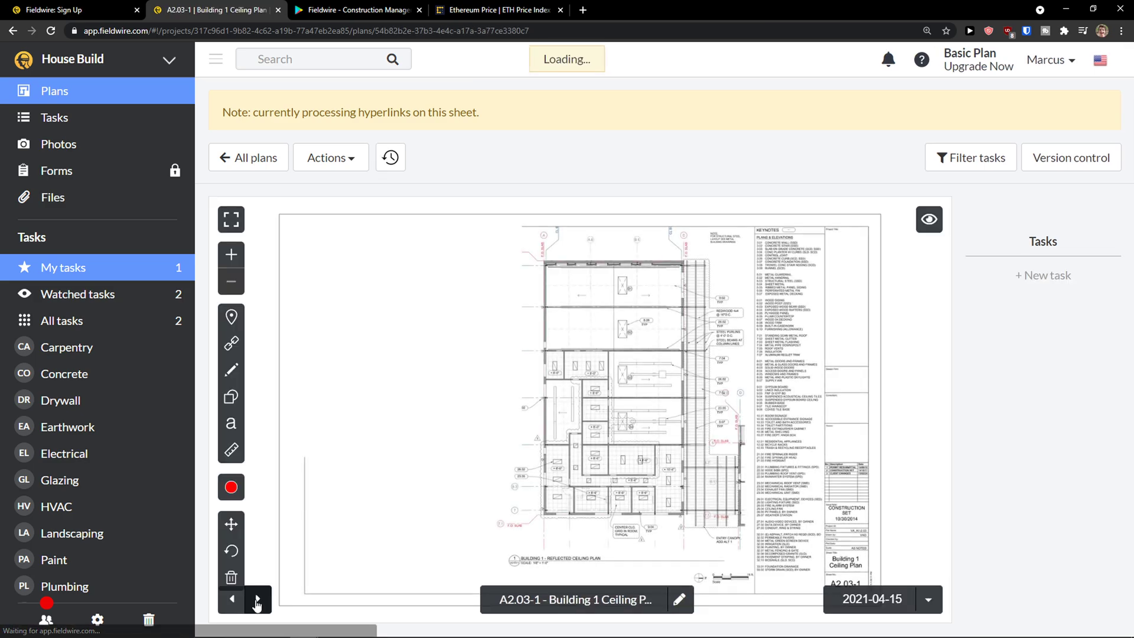
{"action": "left_click", "coordinate": [233, 601]}
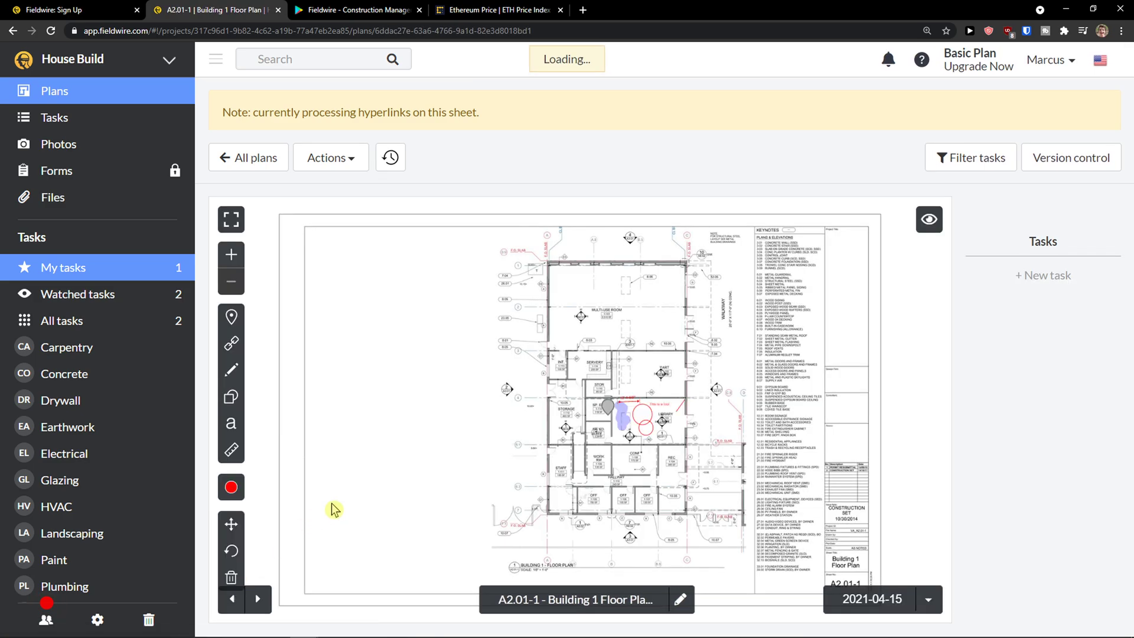
{"action": "scroll", "coordinate": [575, 452], "scroll_direction": "up", "scroll_amount": 5}
{"action": "scroll", "coordinate": [620, 435], "scroll_direction": "up", "scroll_amount": 5}
{"action": "scroll", "coordinate": [673, 421], "scroll_direction": "up", "scroll_amount": 3}
{"action": "scroll", "coordinate": [687, 421], "scroll_direction": "up", "scroll_amount": 4}
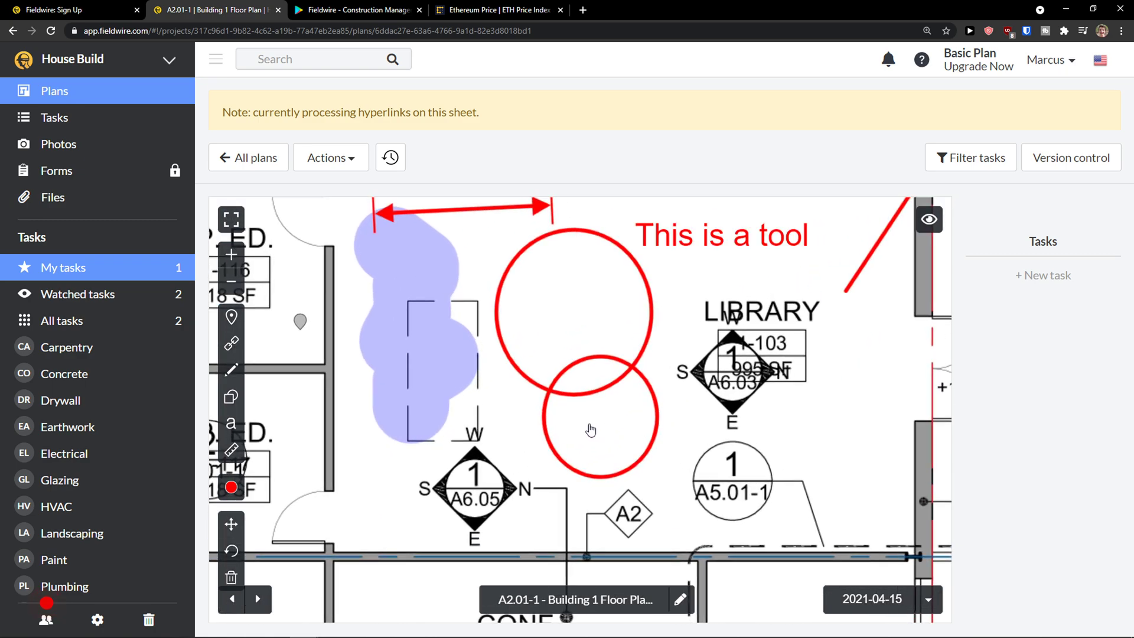
{"action": "left_click", "coordinate": [354, 165]}
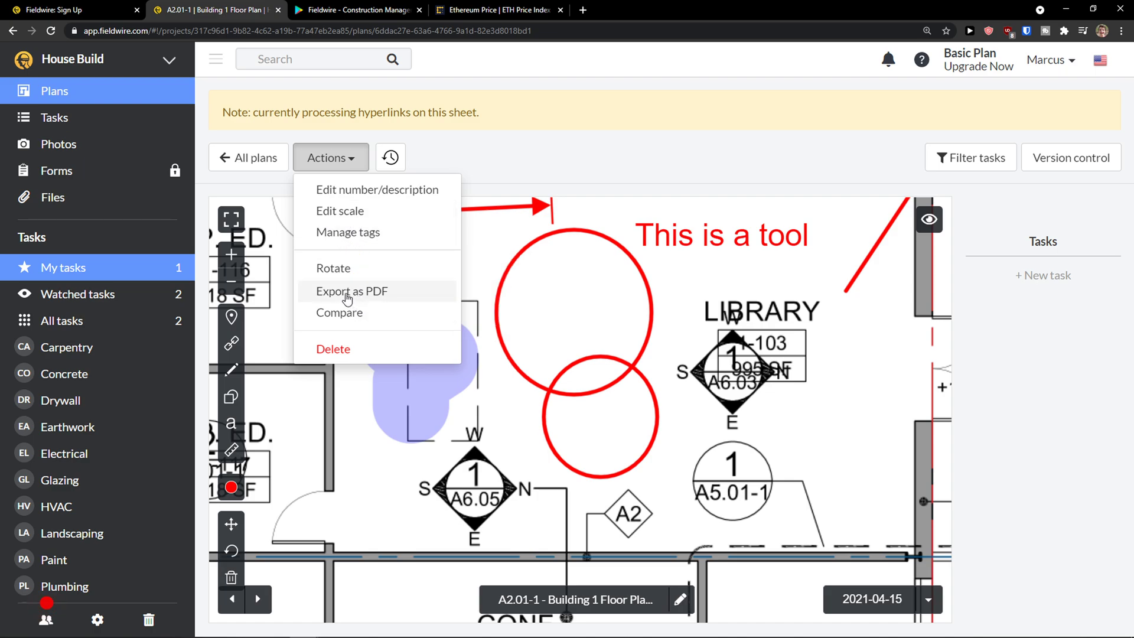
{"action": "left_click", "coordinate": [55, 118]}
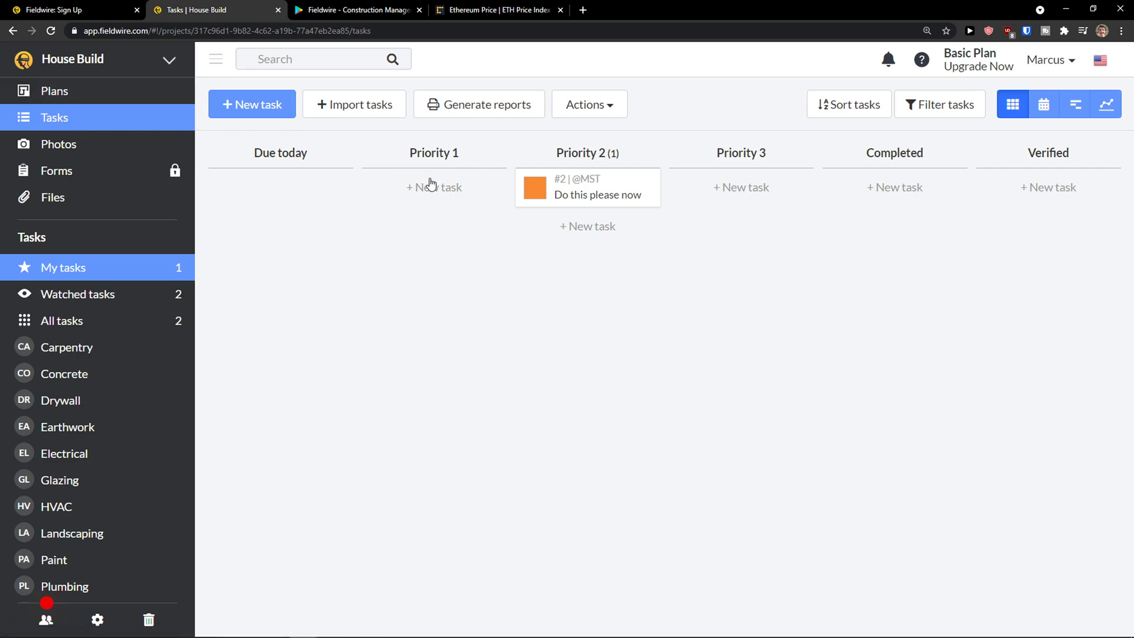
- Tour Photos, Forms (dismissing its upgrade notice) and Files, then return to the four-sheet Plans list
{"action": "left_click", "coordinate": [95, 149]}
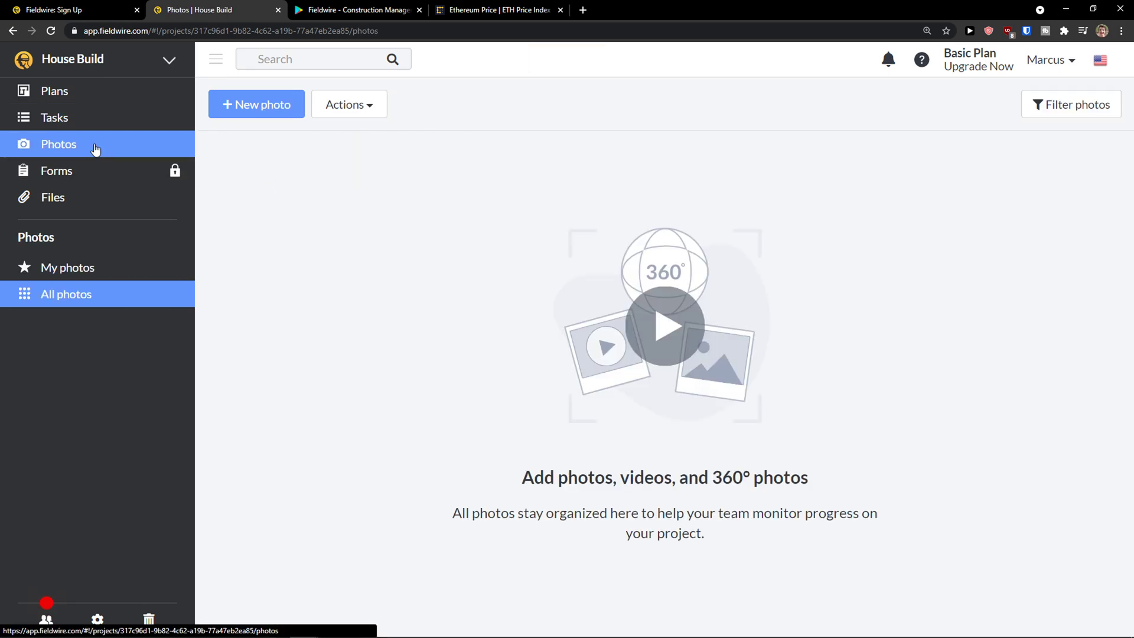
{"action": "left_click", "coordinate": [115, 176]}
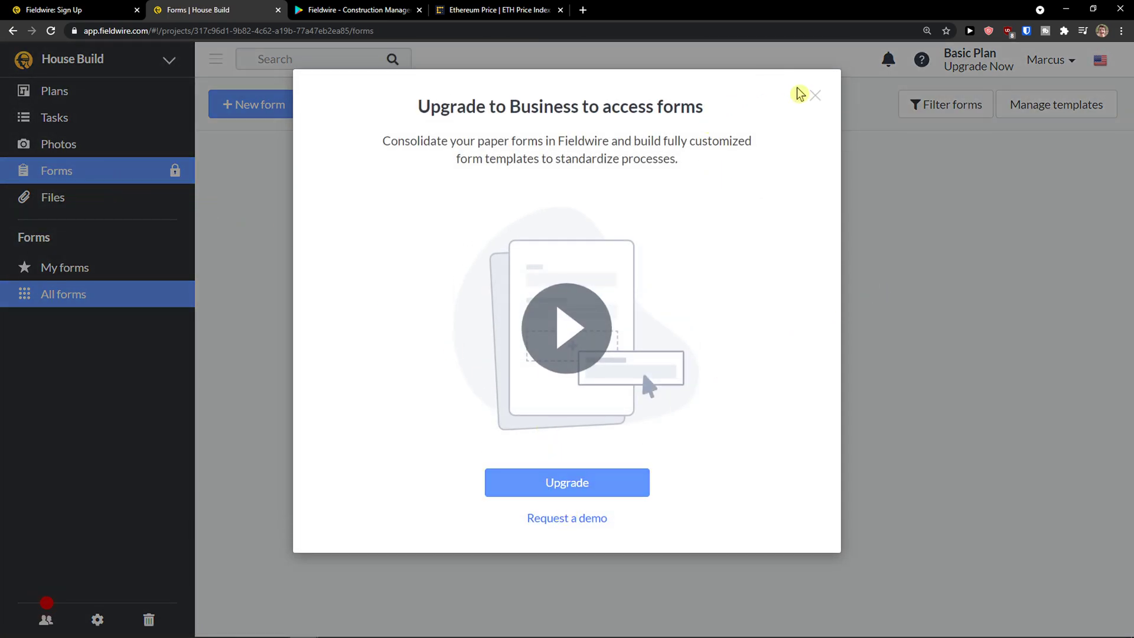
{"action": "left_click", "coordinate": [814, 95]}
{"action": "left_click", "coordinate": [73, 197]}
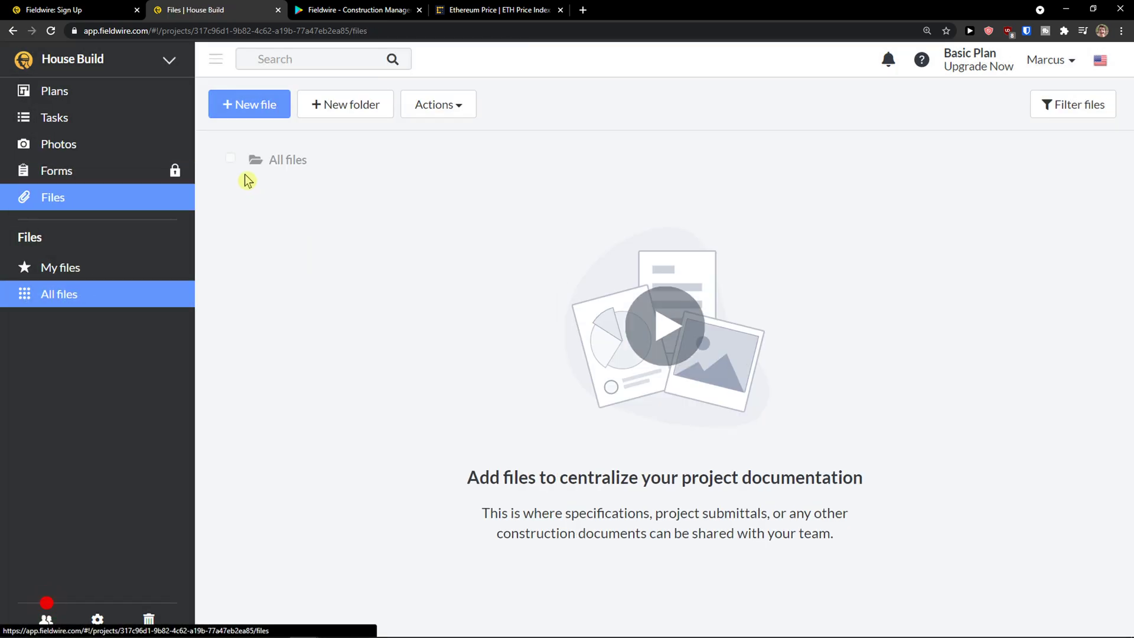
{"action": "left_click", "coordinate": [64, 100]}
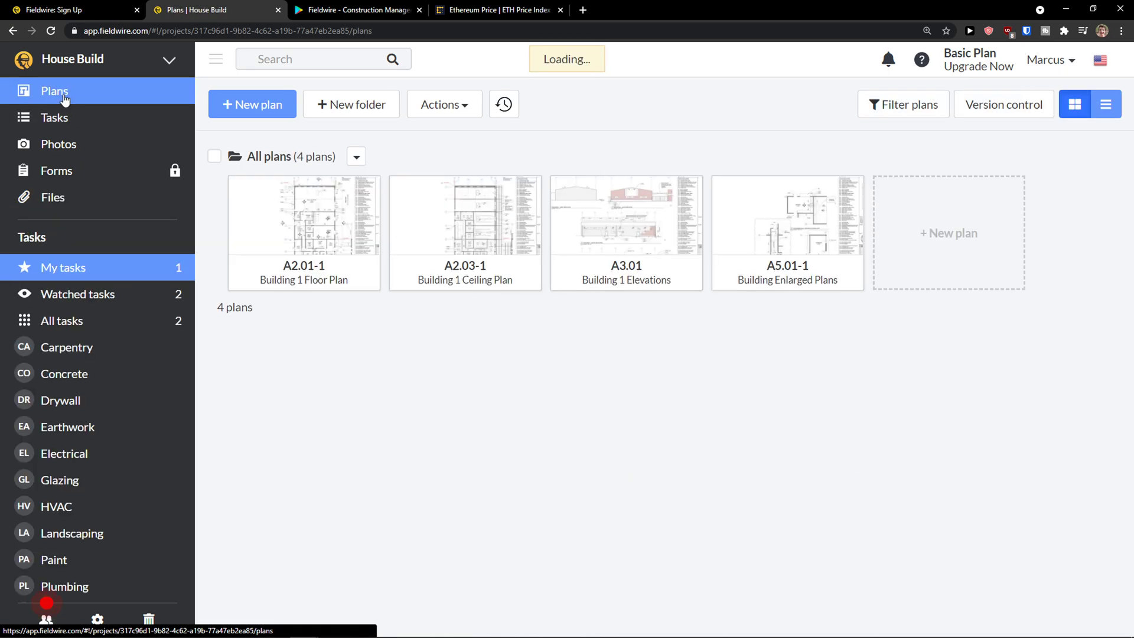
- Open the A2.03-1 Building 1 Ceiling Plan and pan around the sheet
{"action": "left_click", "coordinate": [449, 227]}
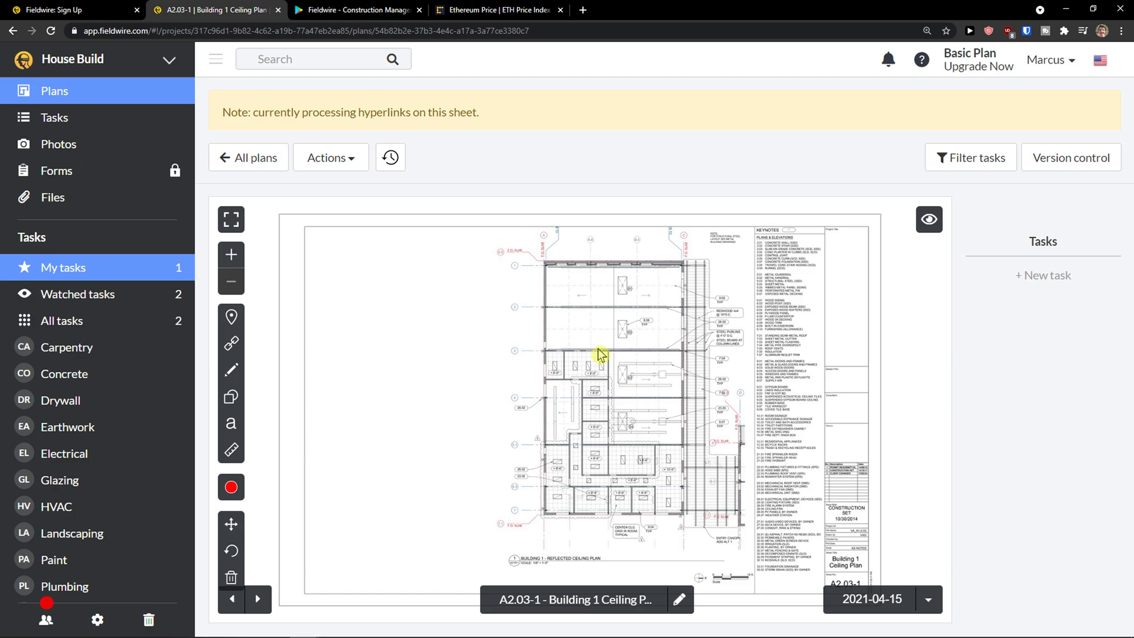
{"action": "scroll", "coordinate": [594, 354], "scroll_direction": "up", "scroll_amount": 2}
{"action": "scroll", "coordinate": [621, 350], "scroll_direction": "up", "scroll_amount": 2}
{"action": "scroll", "coordinate": [576, 373], "scroll_direction": "up", "scroll_amount": 3}
{"action": "left_click_drag", "start_coordinate": [551, 390], "coordinate": [573, 390]}
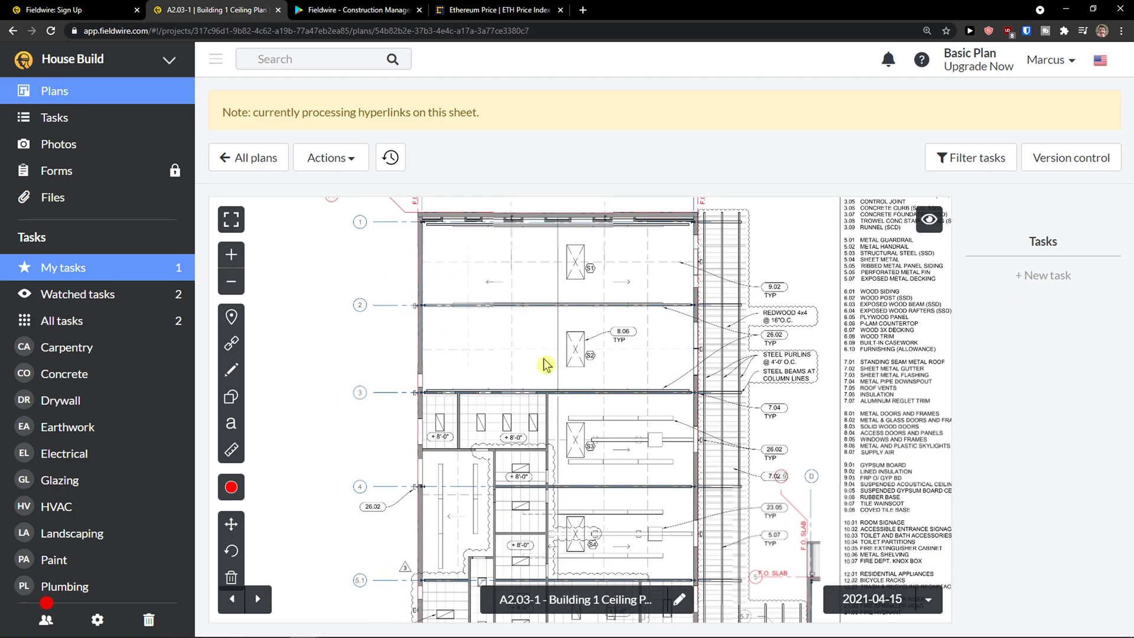
{"action": "left_click_drag", "start_coordinate": [583, 509], "coordinate": [584, 460]}
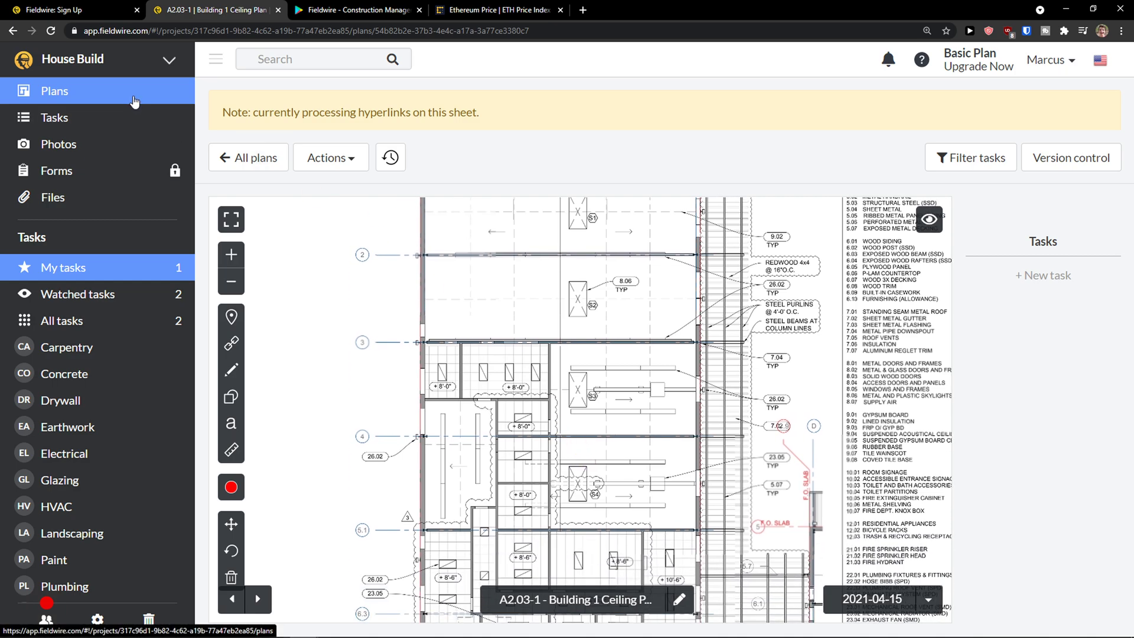